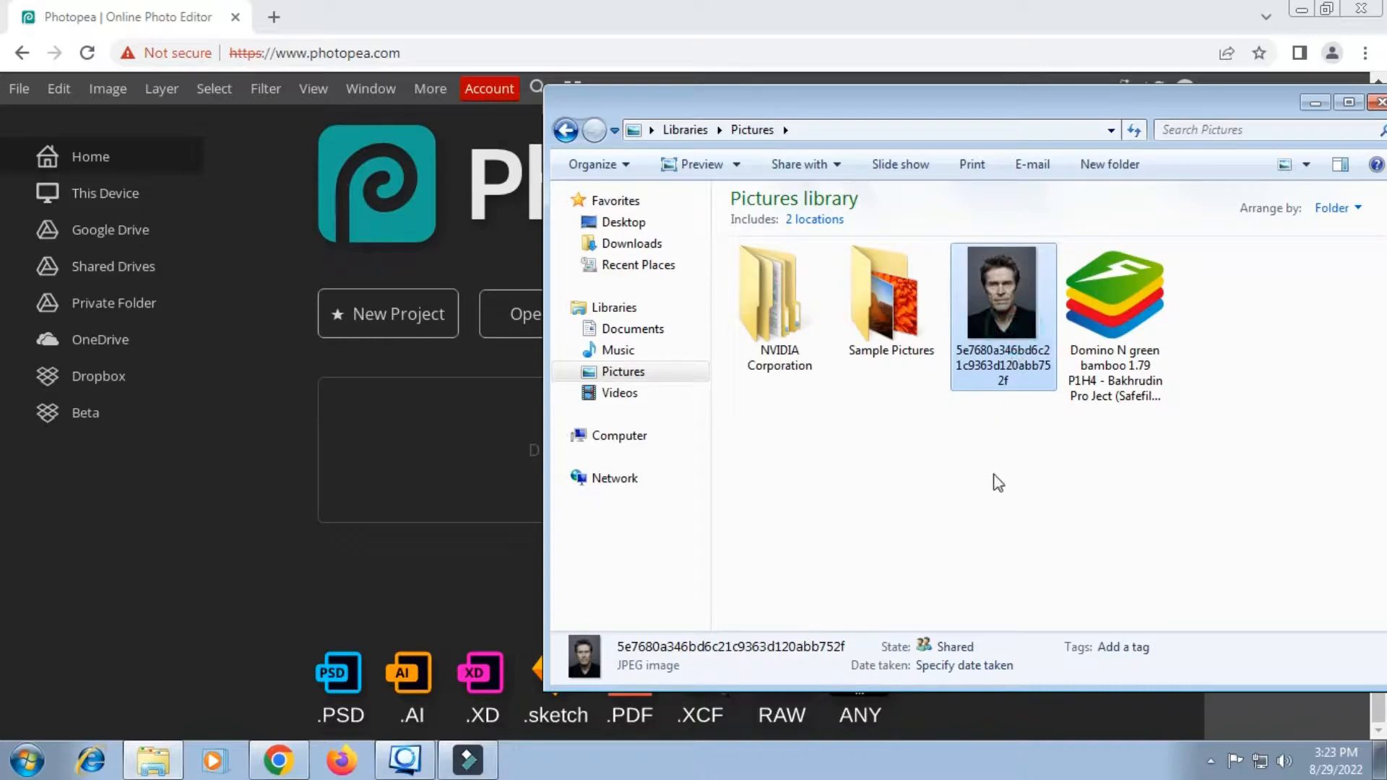
Open the portrait photo and extract the head and neck onto a new layer with Magic Cut, marking the black shirt as background
click(504, 521)
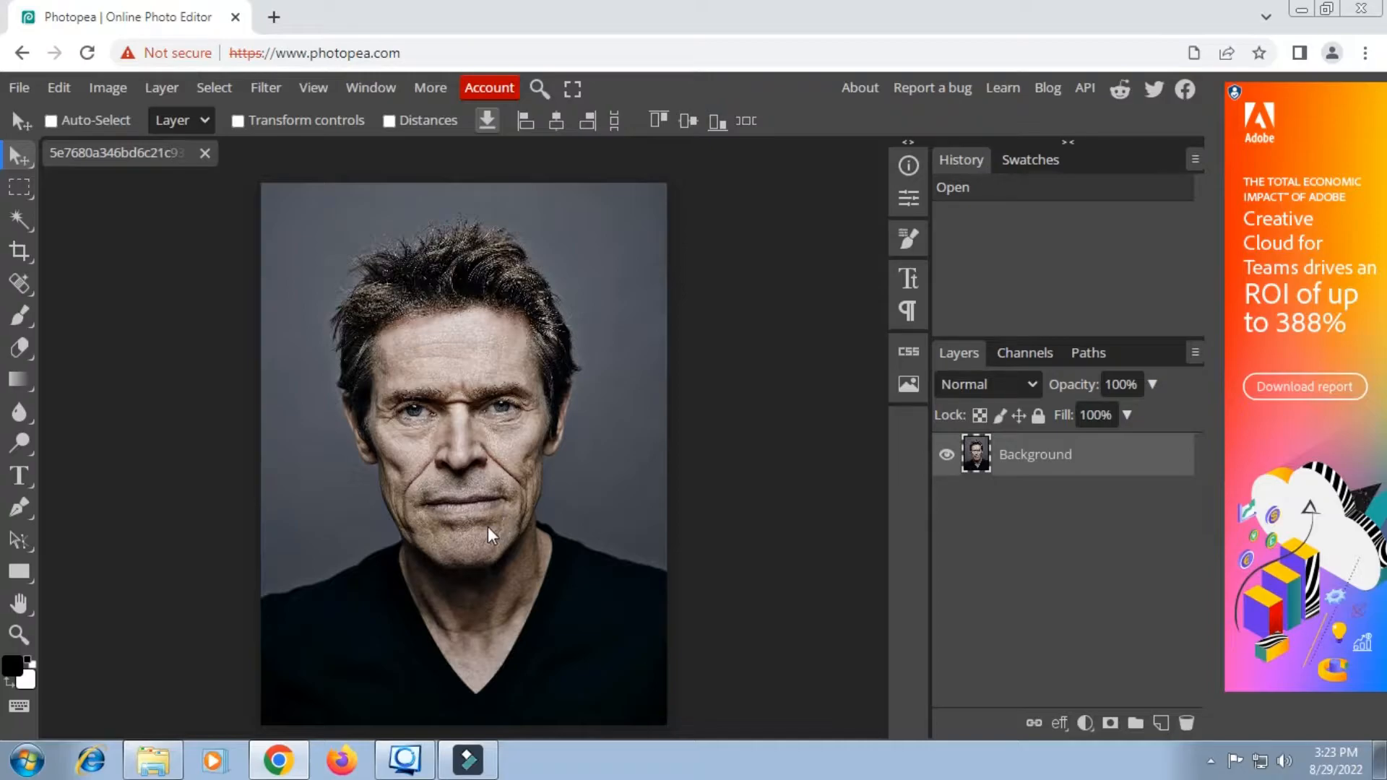
click(213, 88)
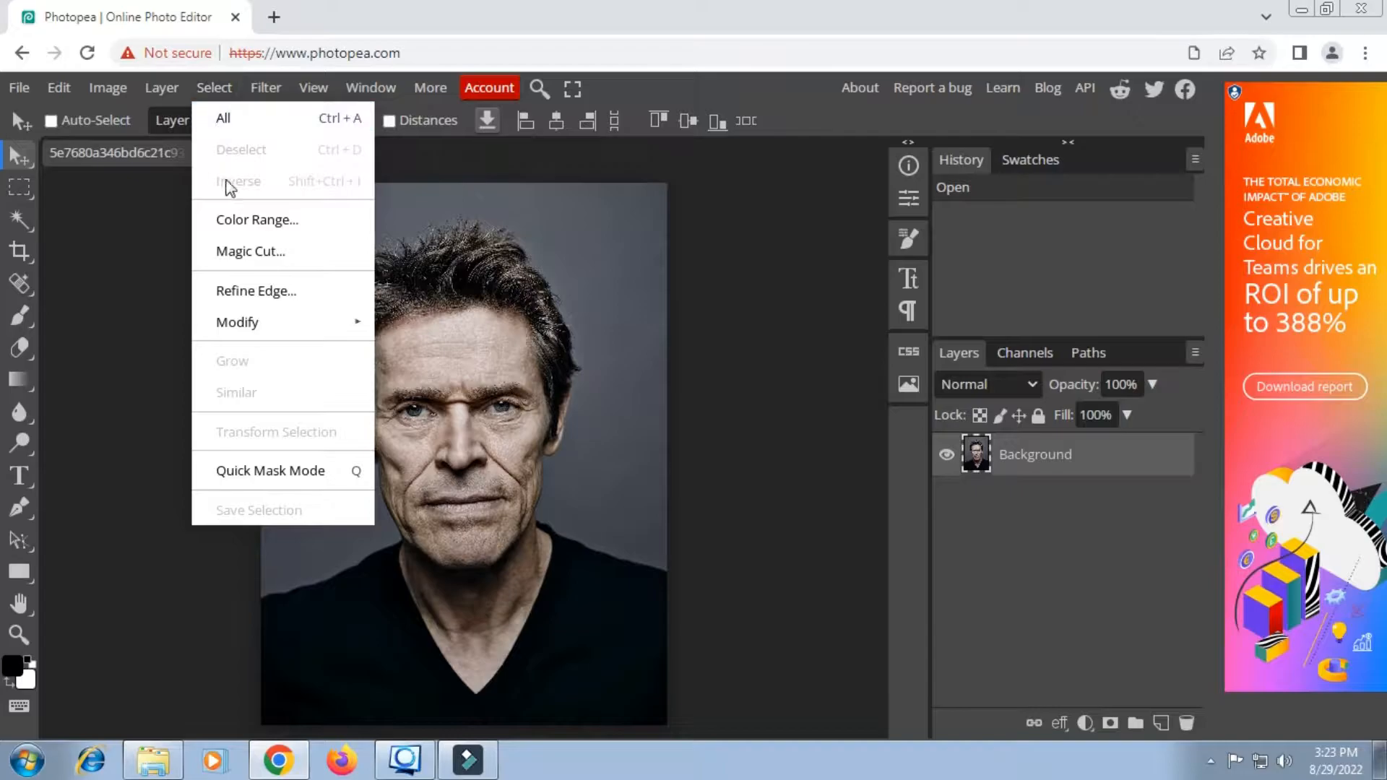
click(235, 252)
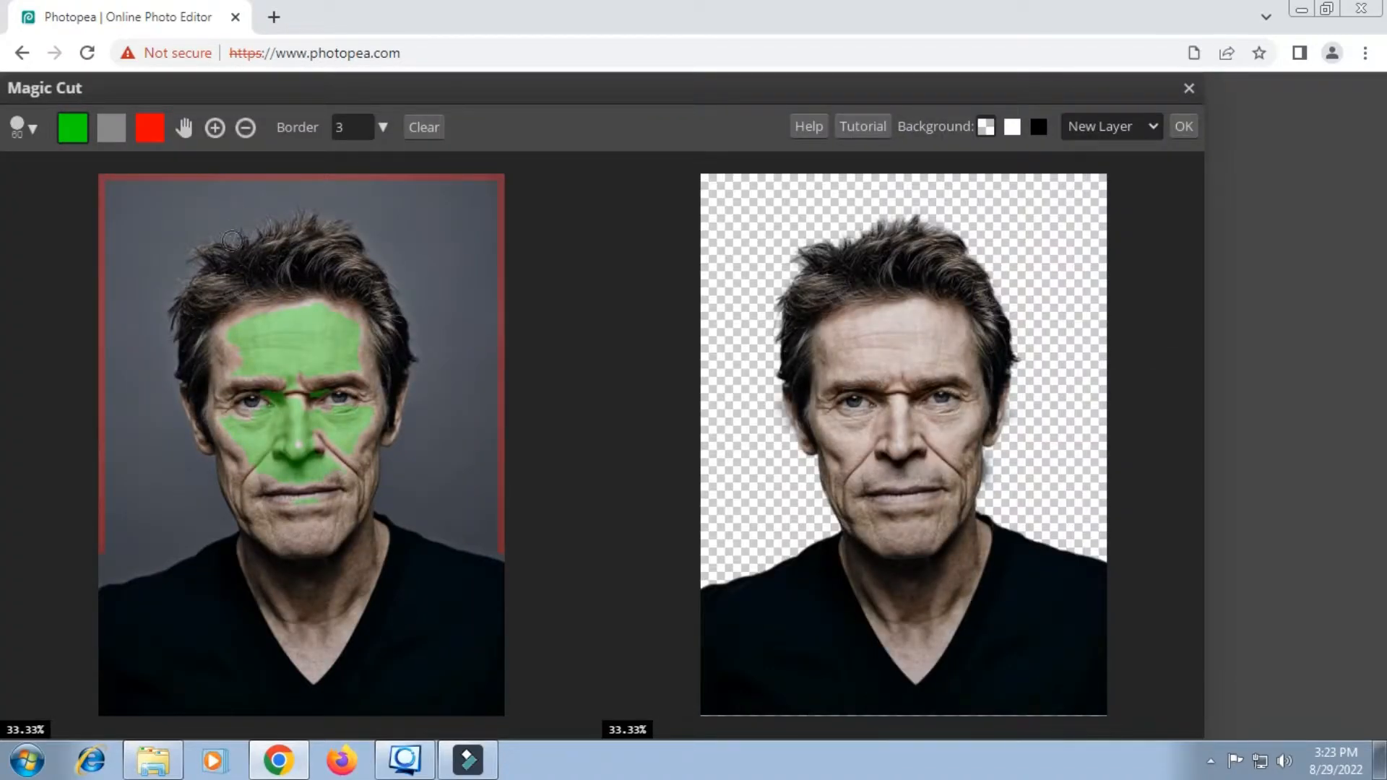
click(158, 122)
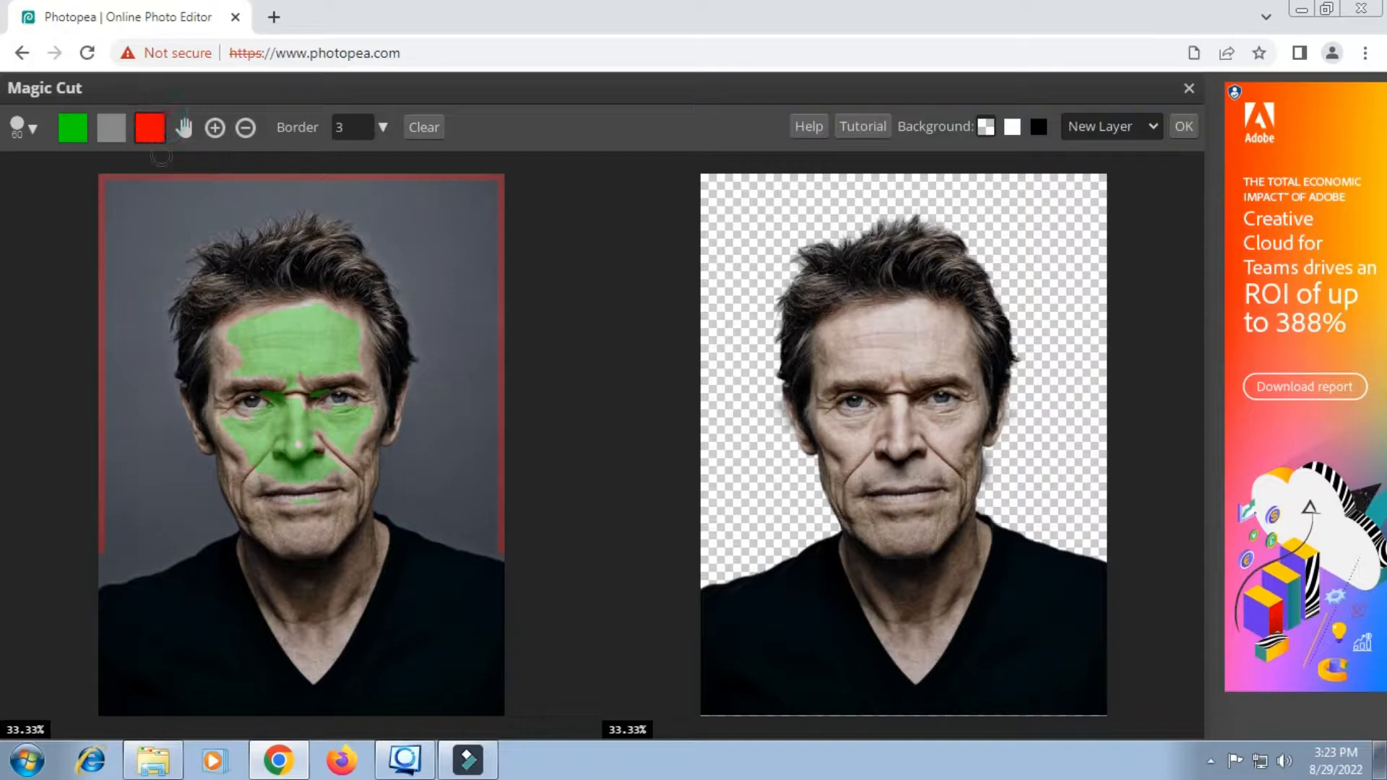
drag(220, 626, 236, 699)
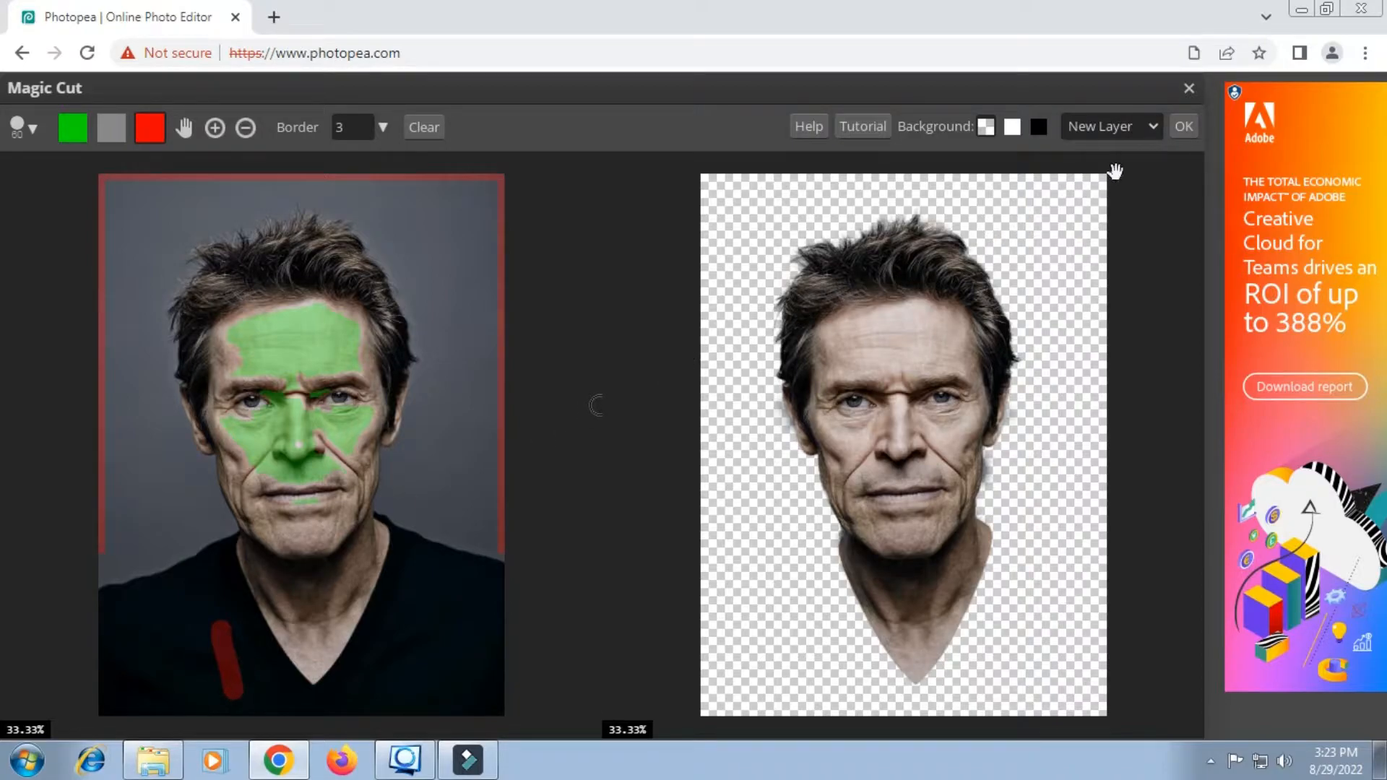
click(1180, 133)
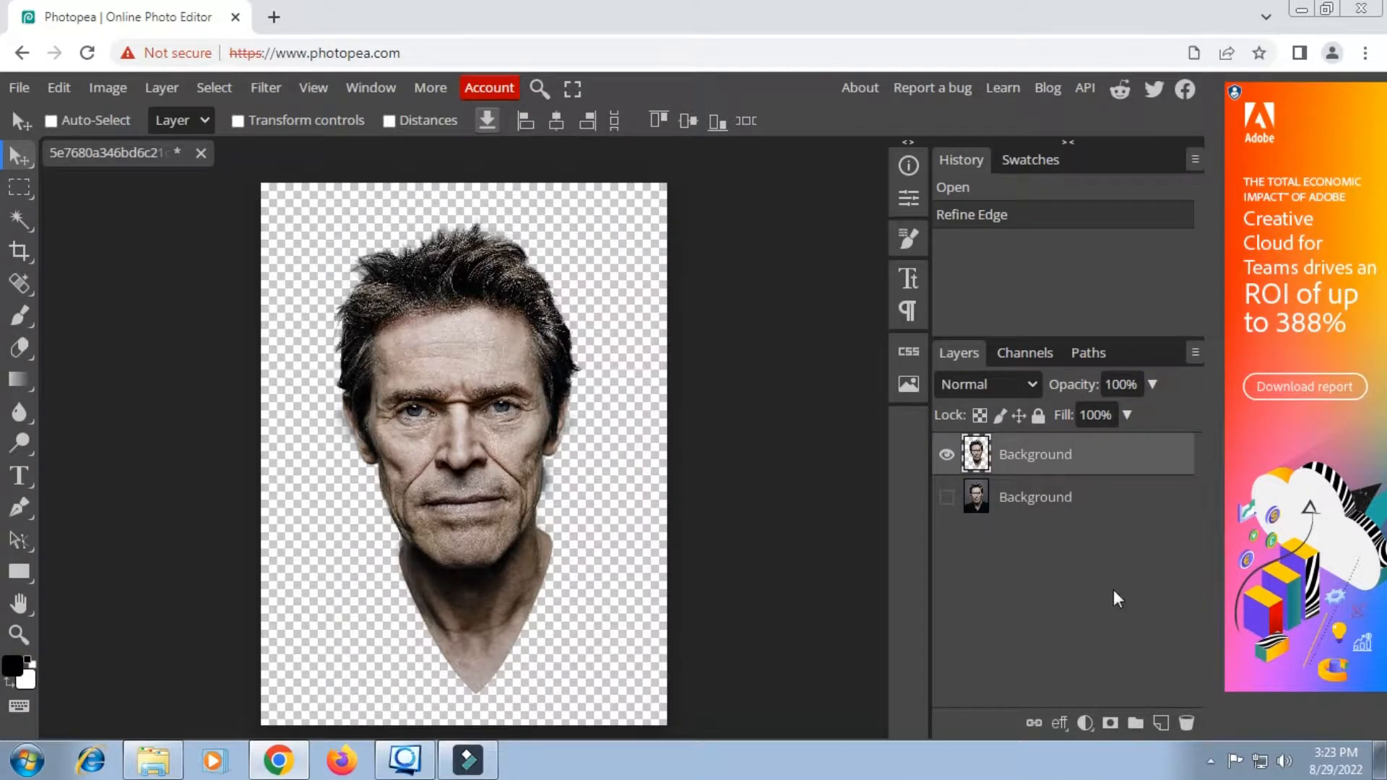
Add a white (ffffff) Color Fill layer directly above the hidden original photo layer
click(1089, 514)
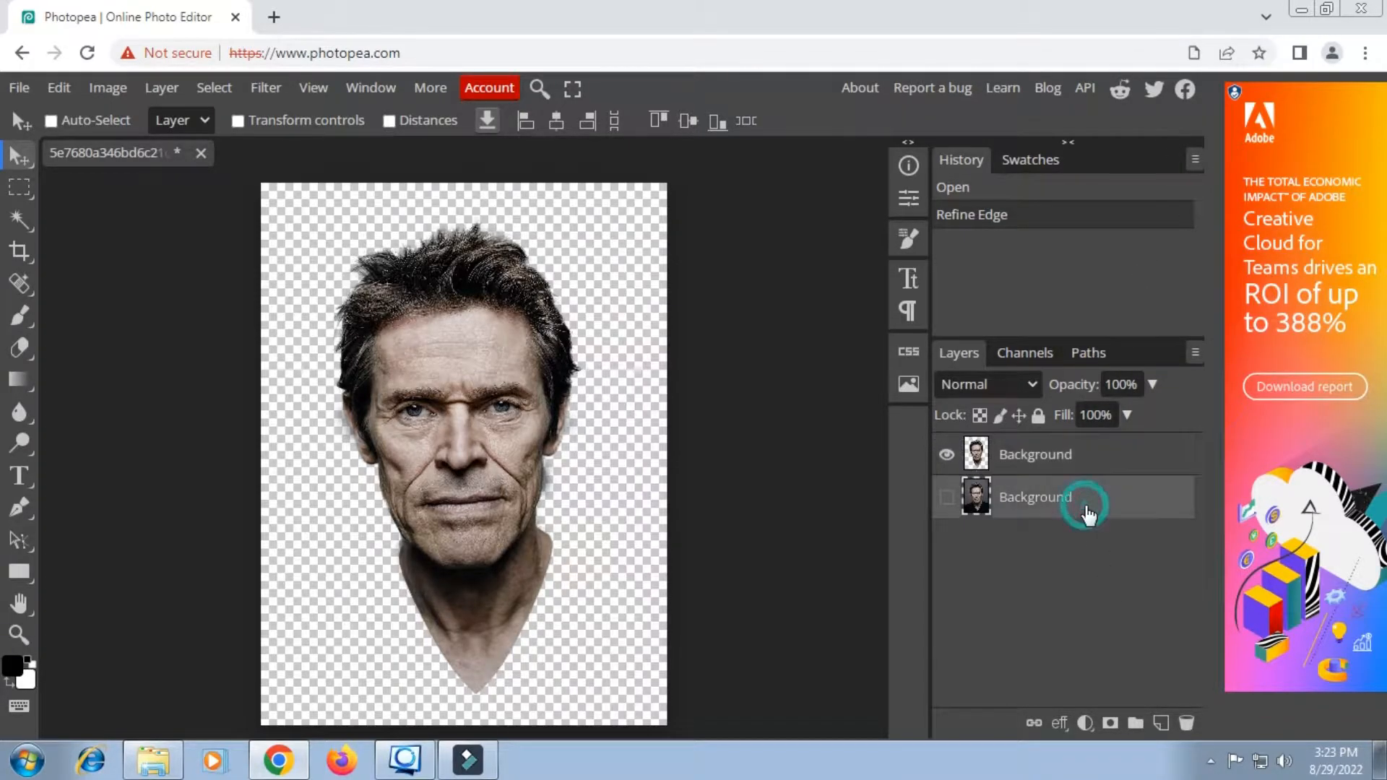
click(1091, 727)
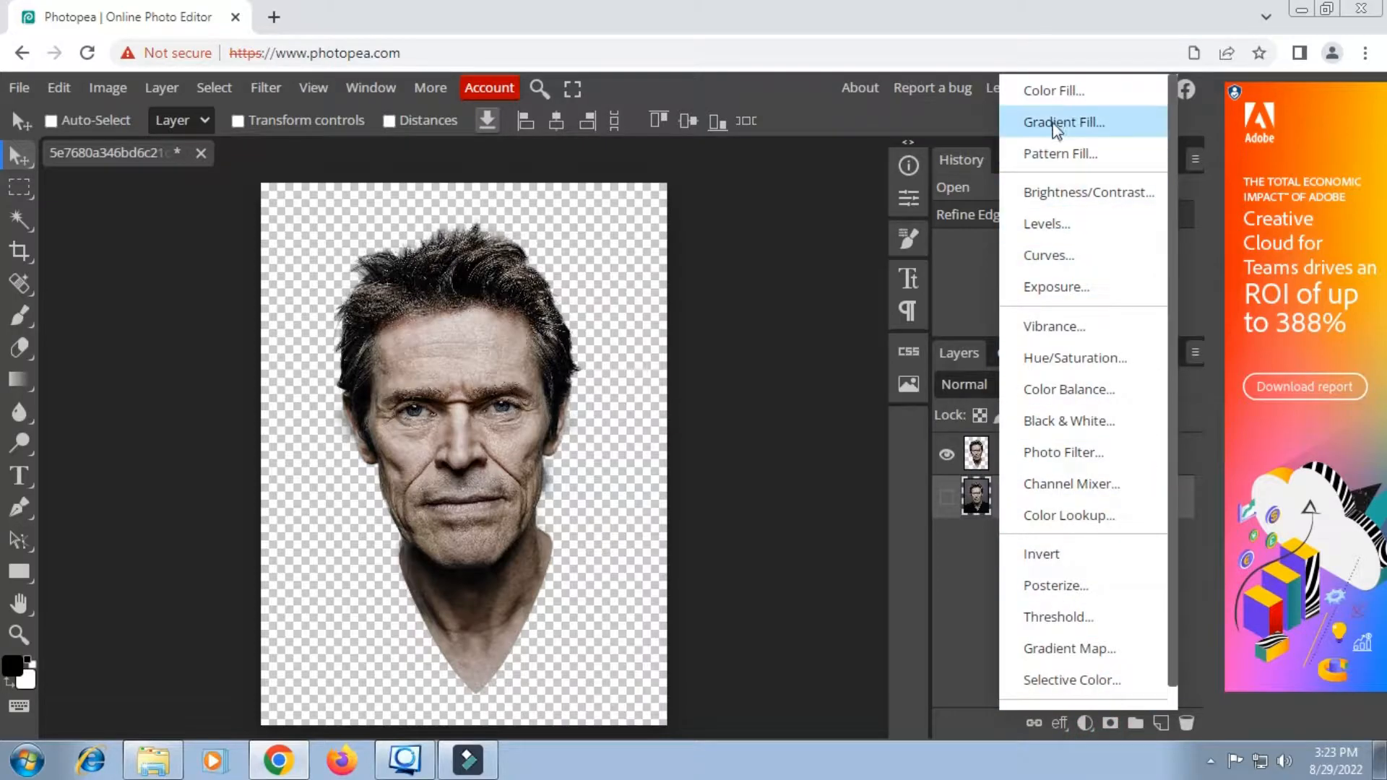
click(1054, 91)
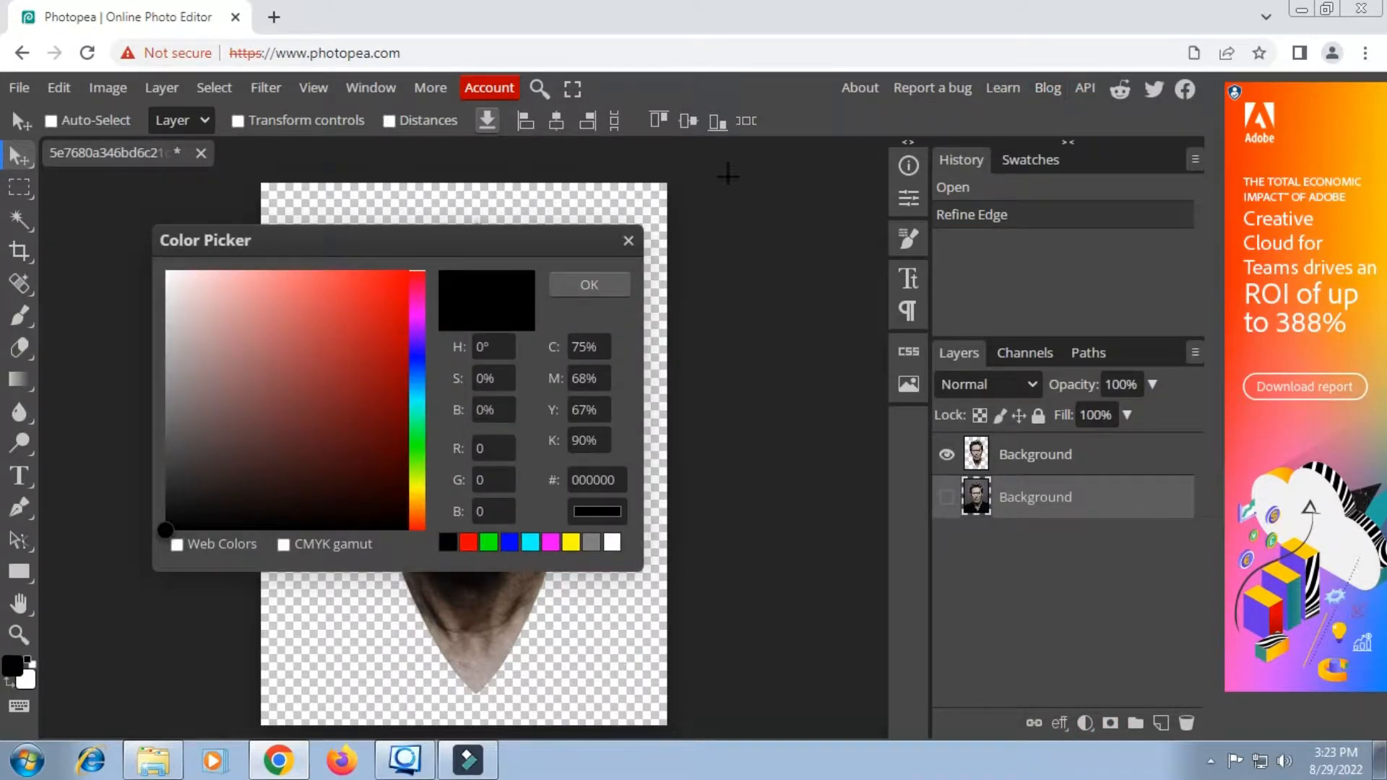
drag(169, 288, 165, 270)
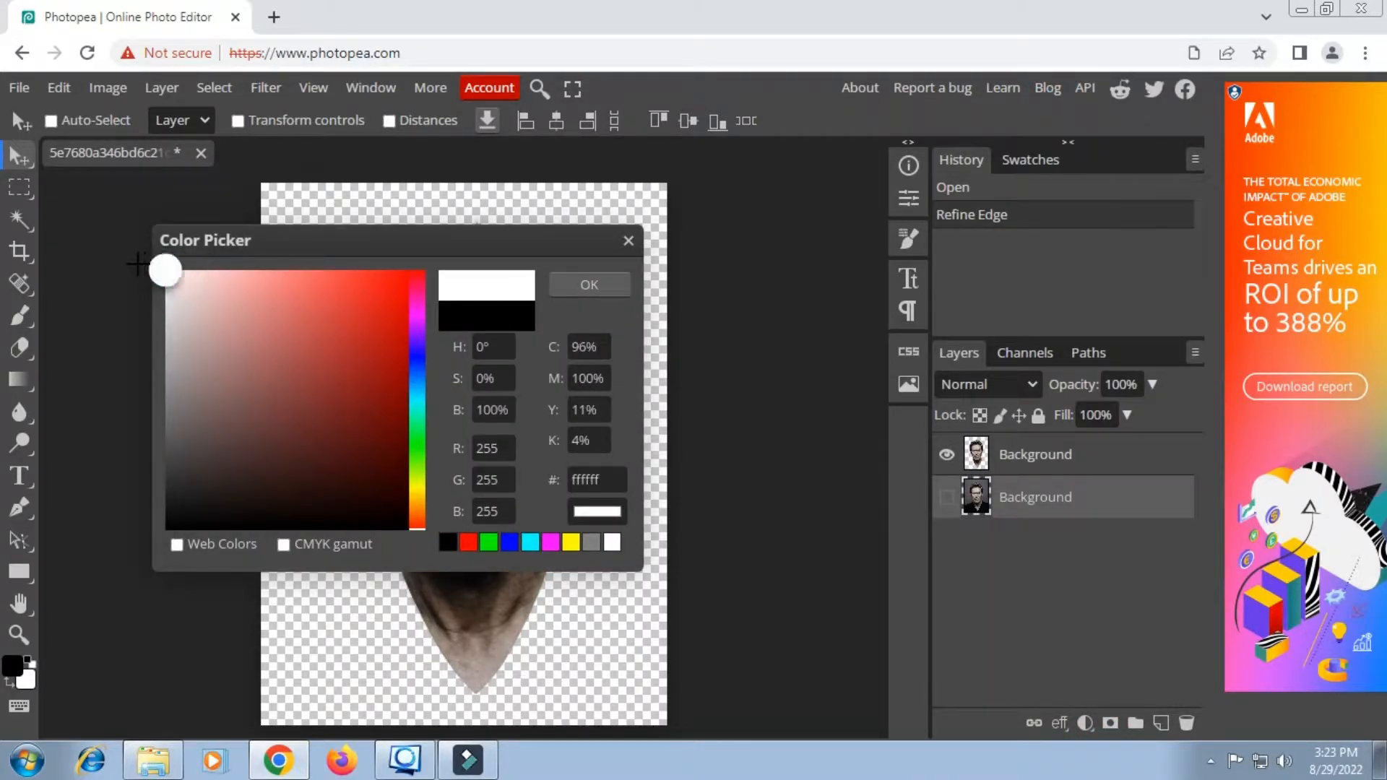
click(610, 287)
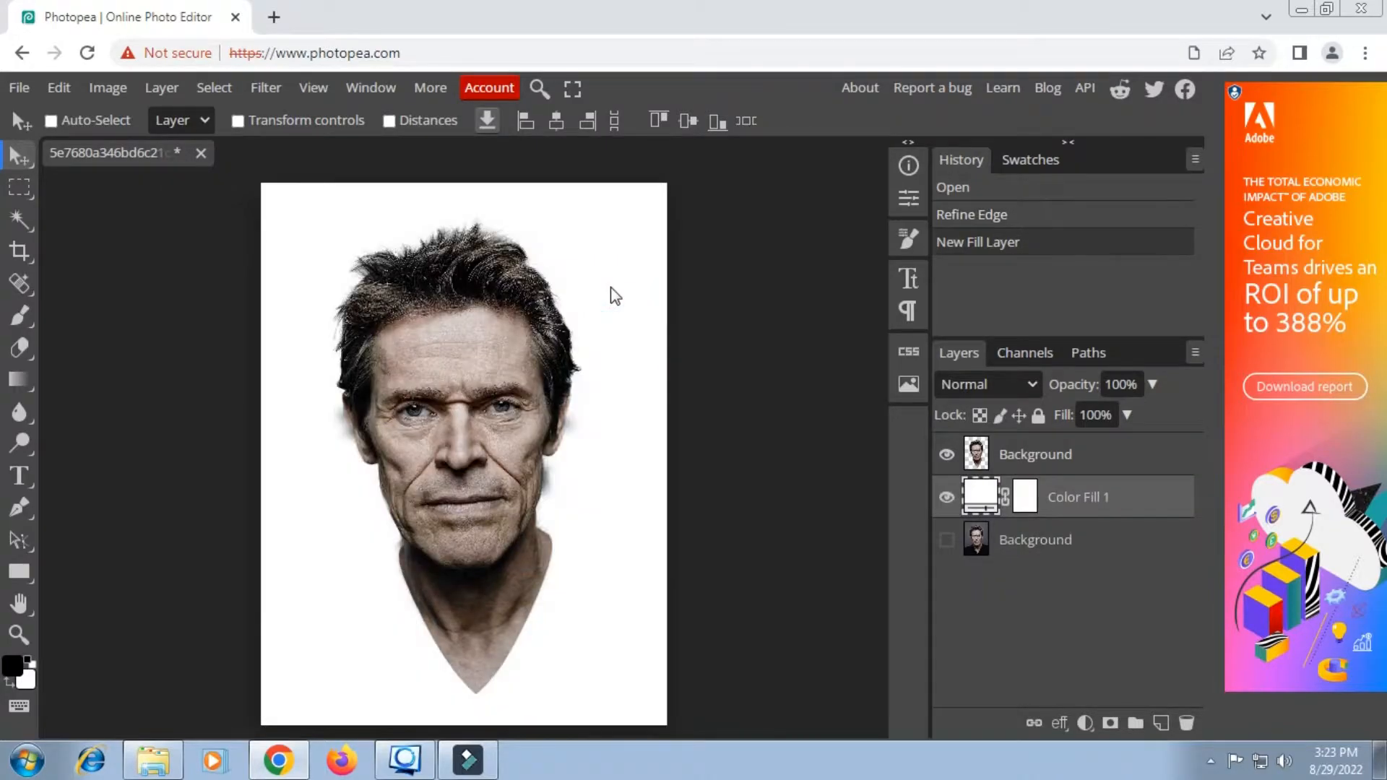
Duplicate both the white Color Fill 1 layer and the cut-out portrait layer
click(1037, 160)
right_click(1061, 488)
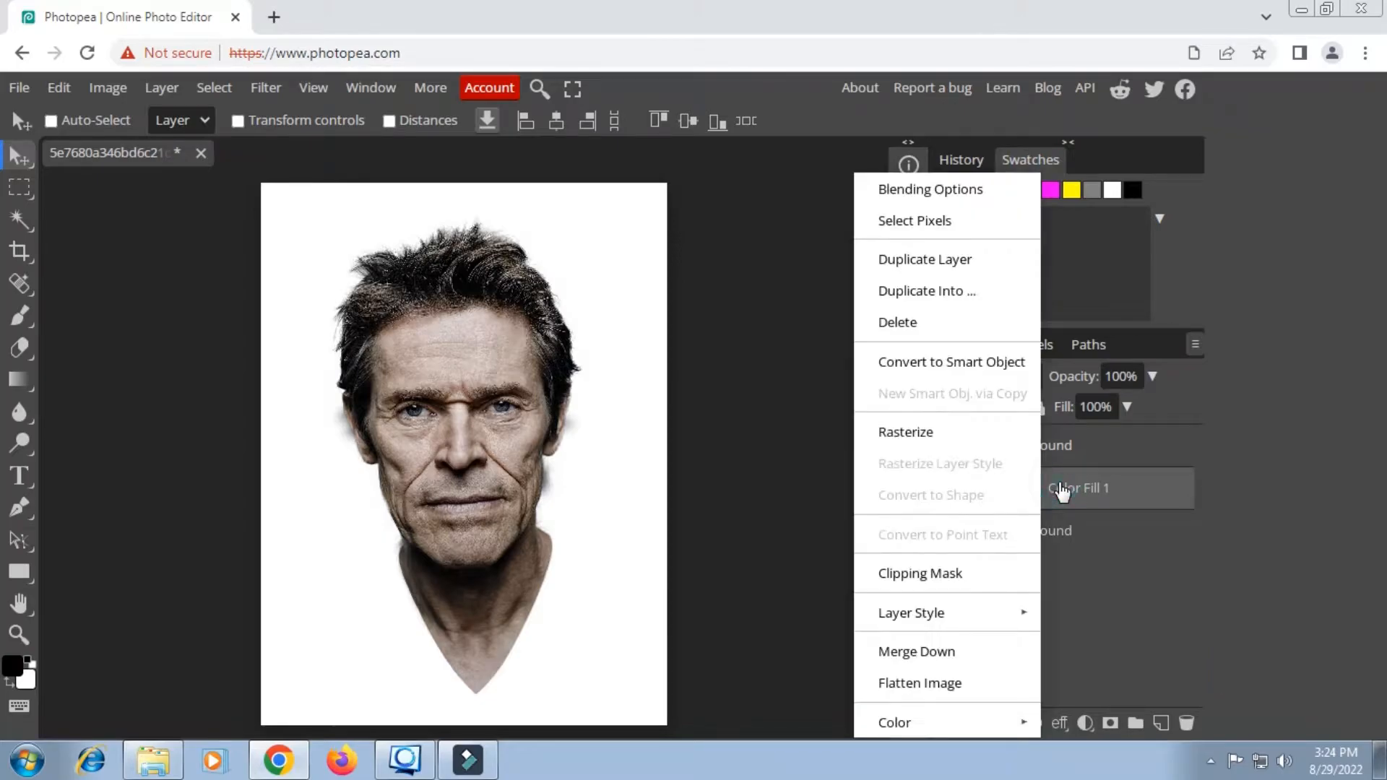
click(1007, 257)
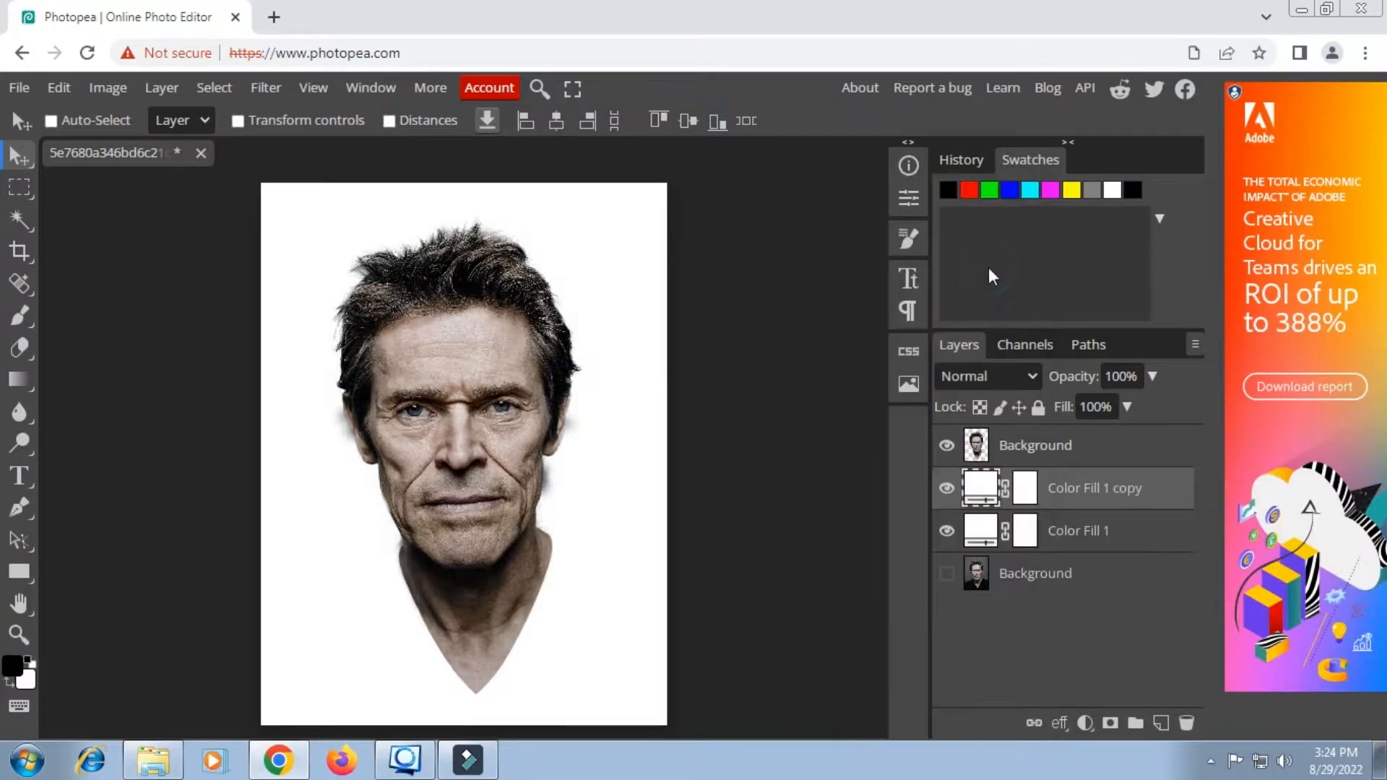
click(1042, 444)
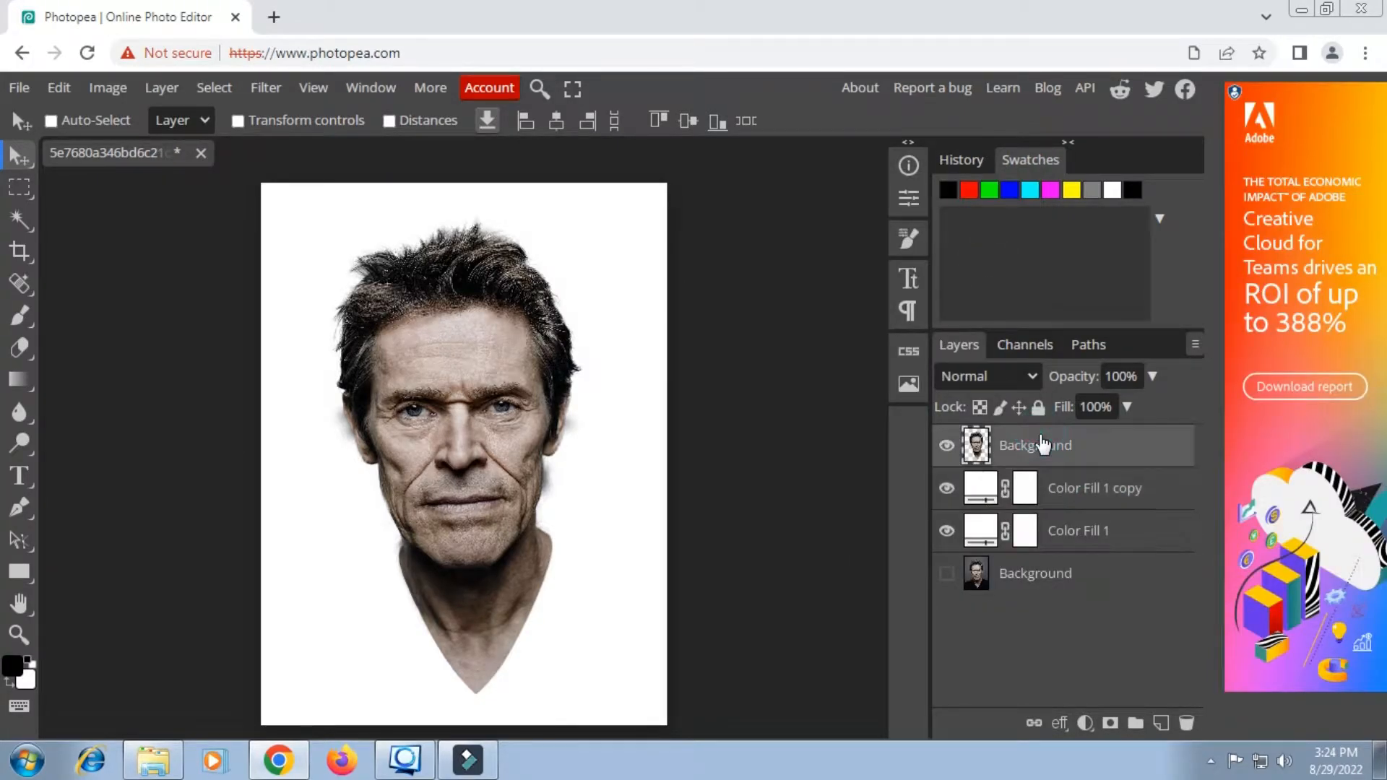
right_click(1042, 444)
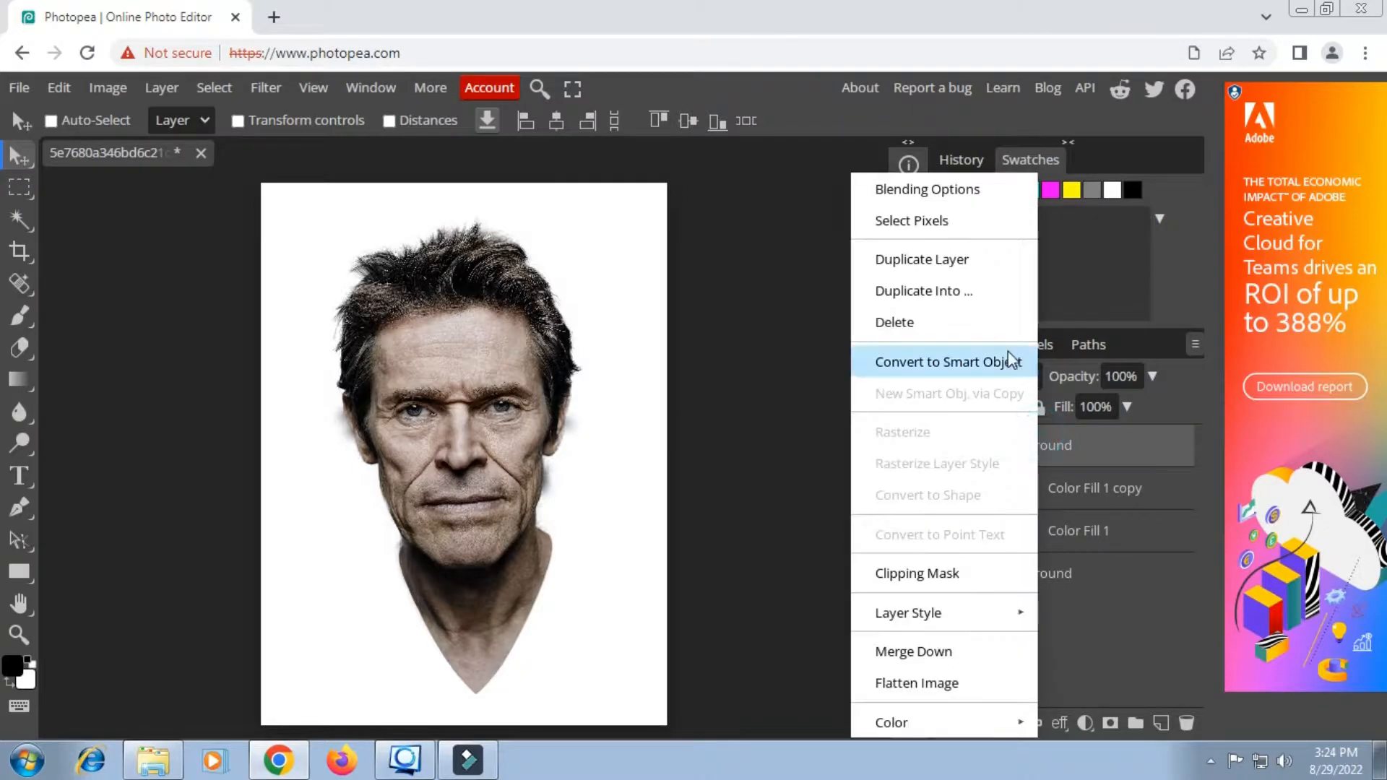
click(931, 262)
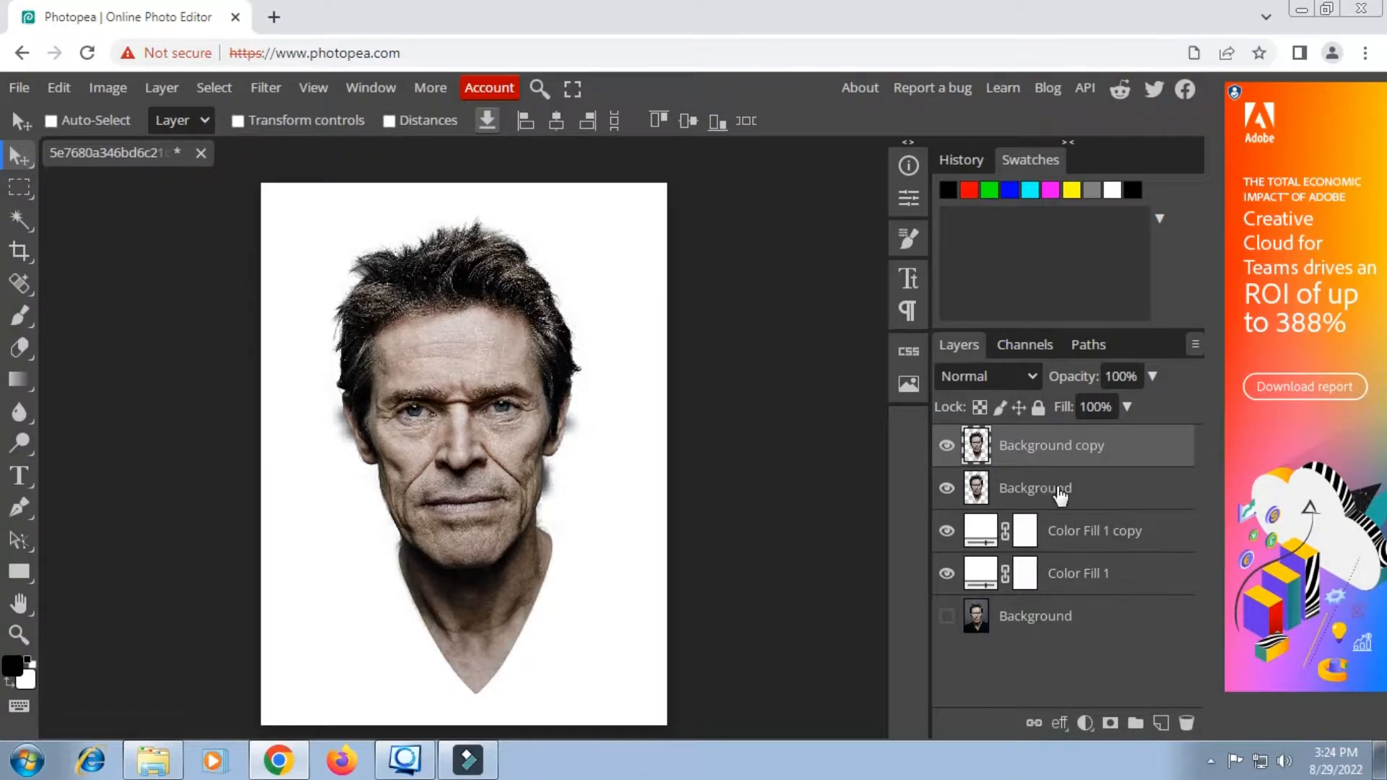
Move the Color Fill 1 copy layer between the two cut-out portraits and clip it to the lower one
click(1075, 535)
drag(1076, 536, 1080, 481)
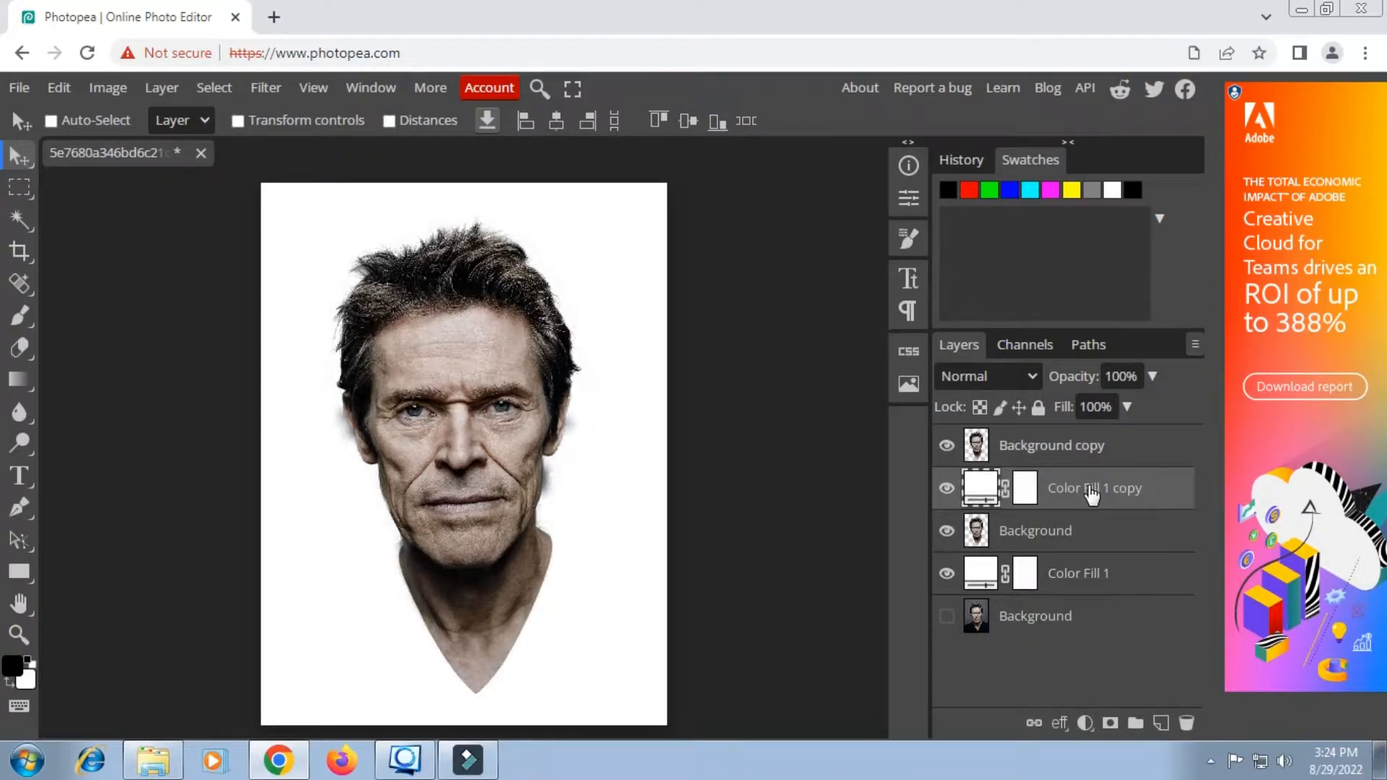
right_click(1091, 496)
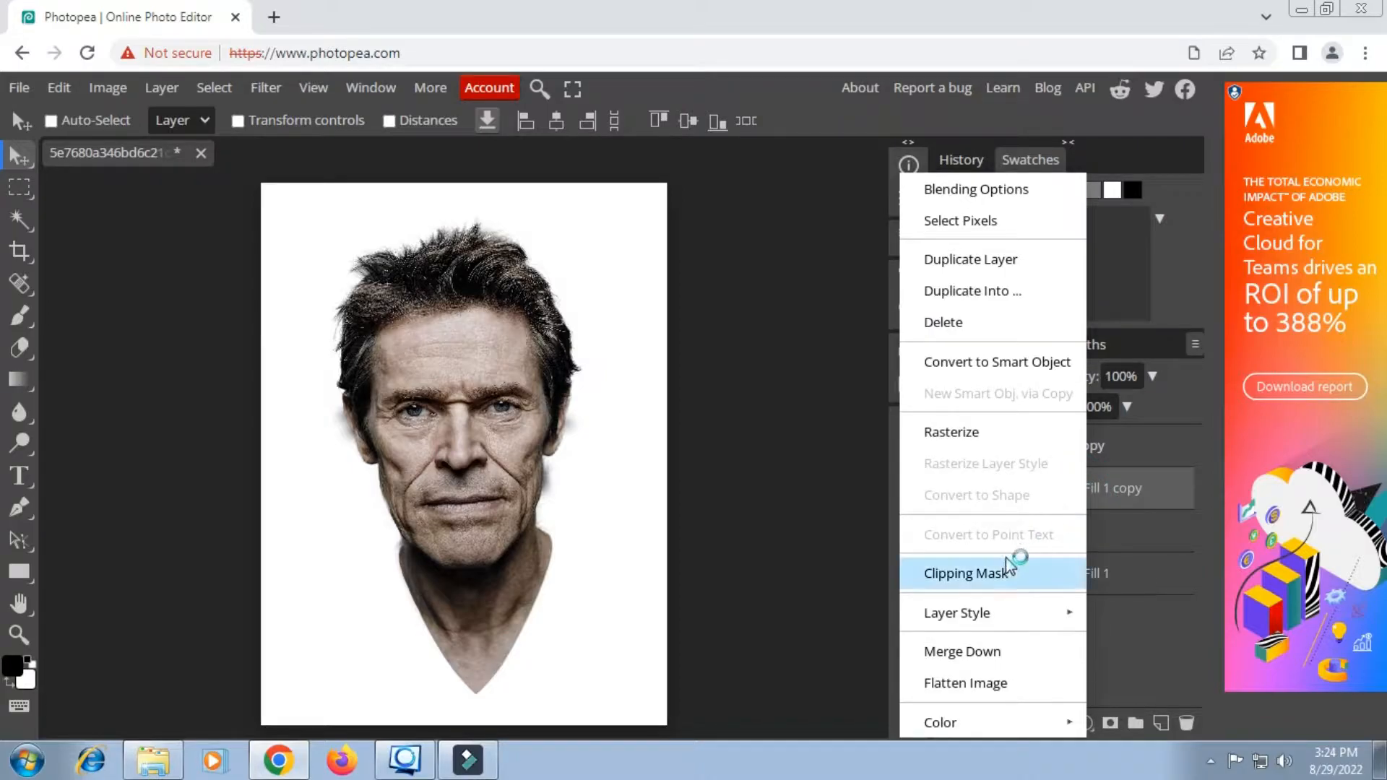
click(999, 575)
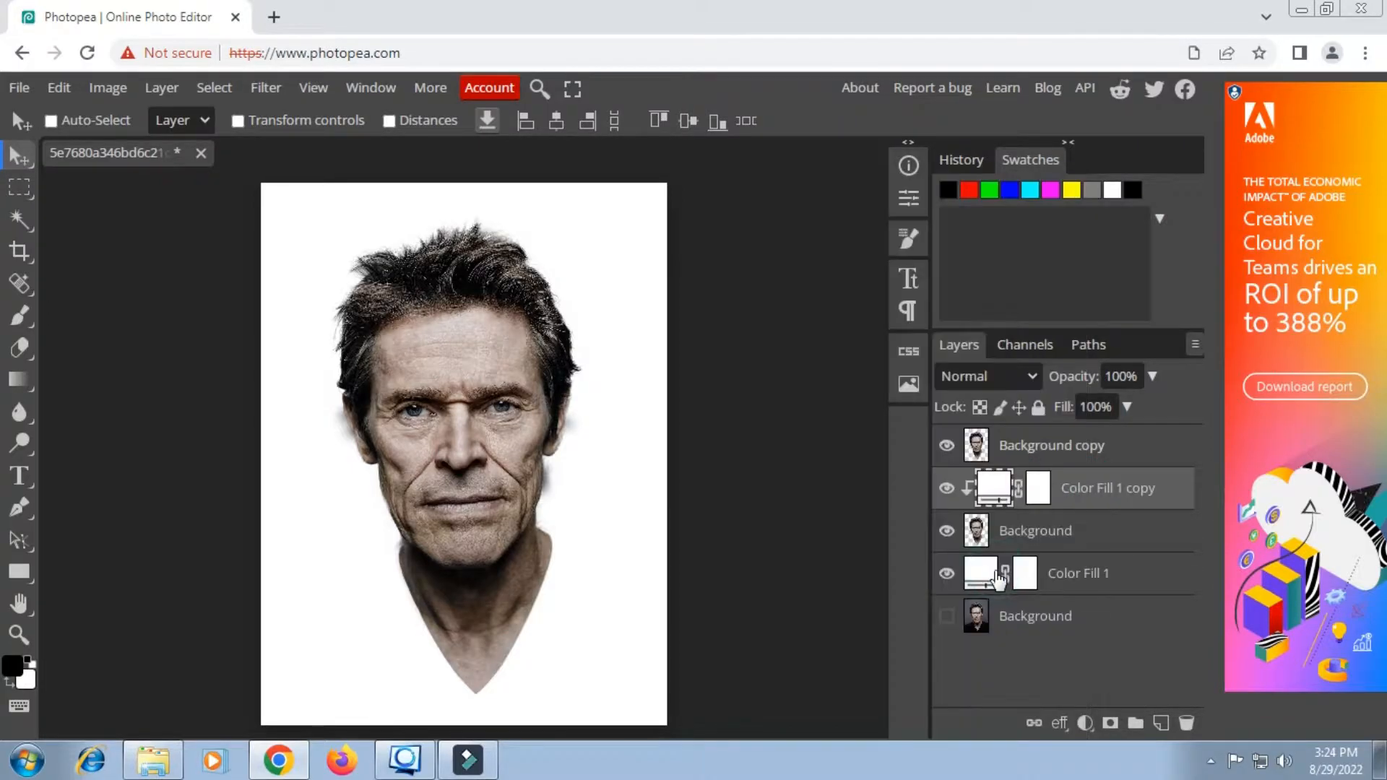
Temporarily hide Color Fill 1 and the Background copy layer to inspect the clipped white silhouette
click(938, 569)
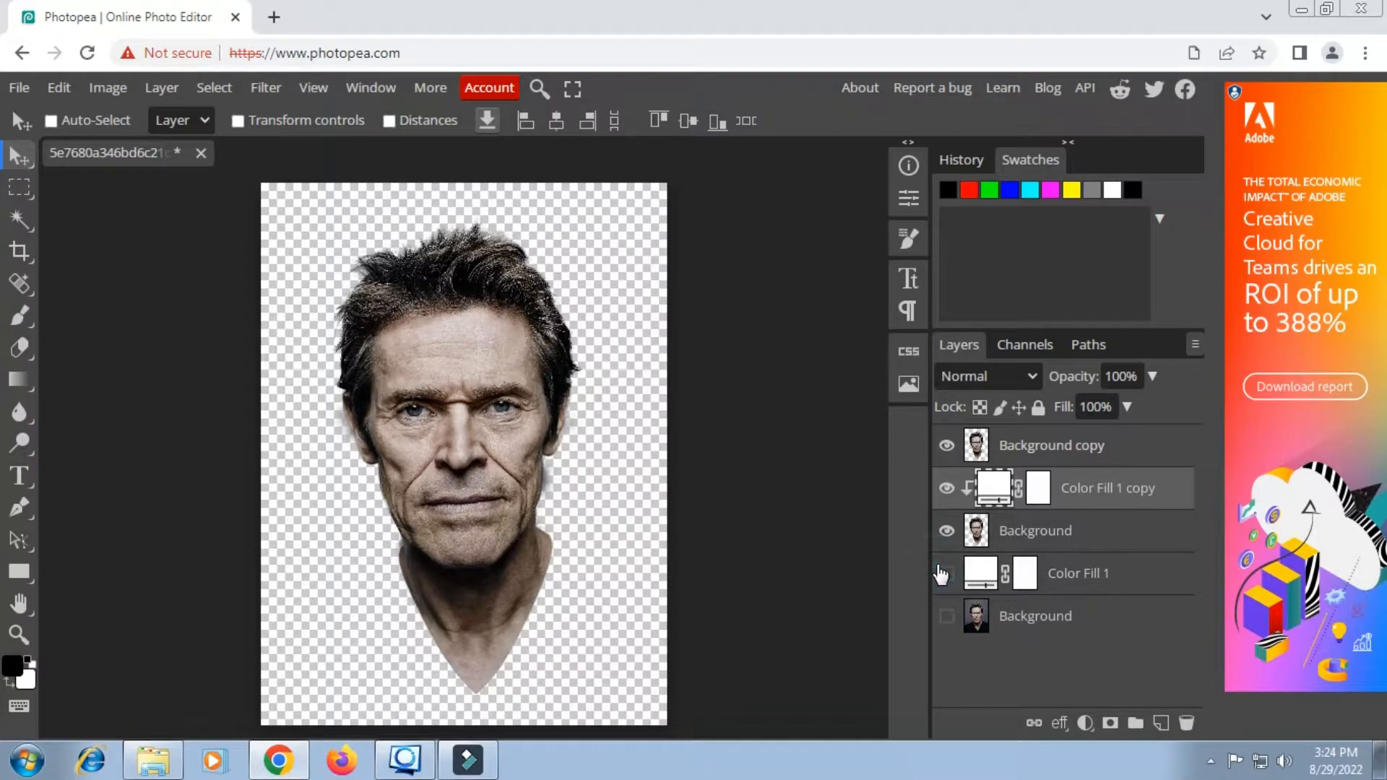
click(946, 445)
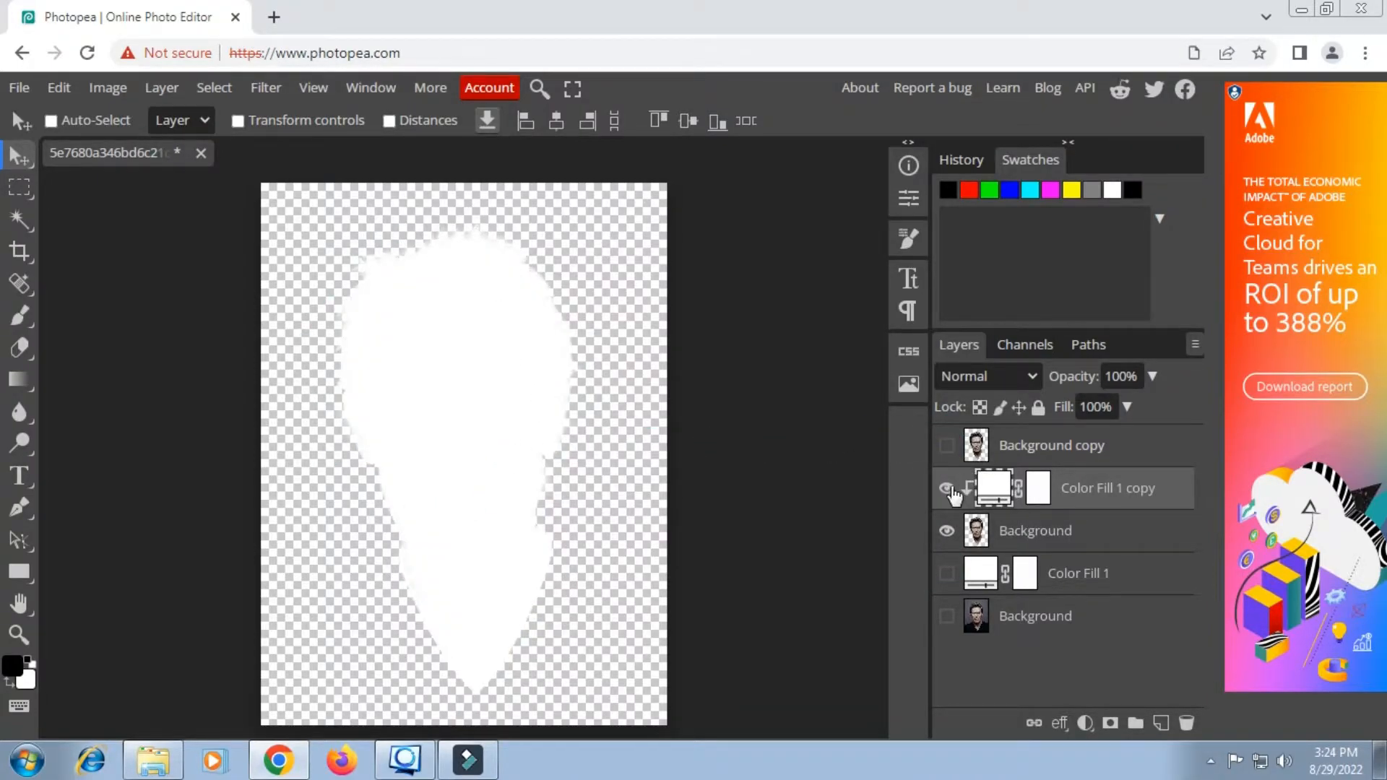
click(946, 445)
click(946, 573)
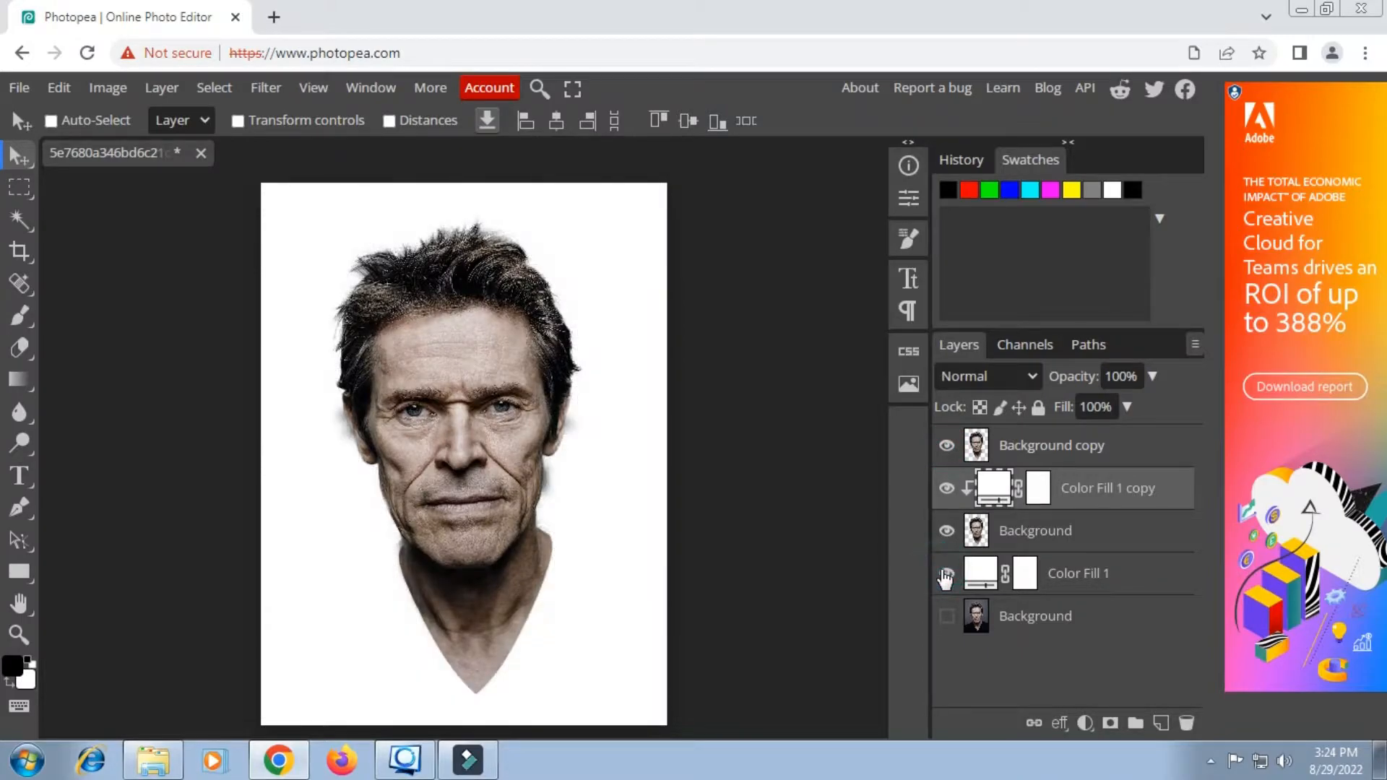
Turn the Background copy layer into a clipping mask above the clipped white fill
click(1035, 452)
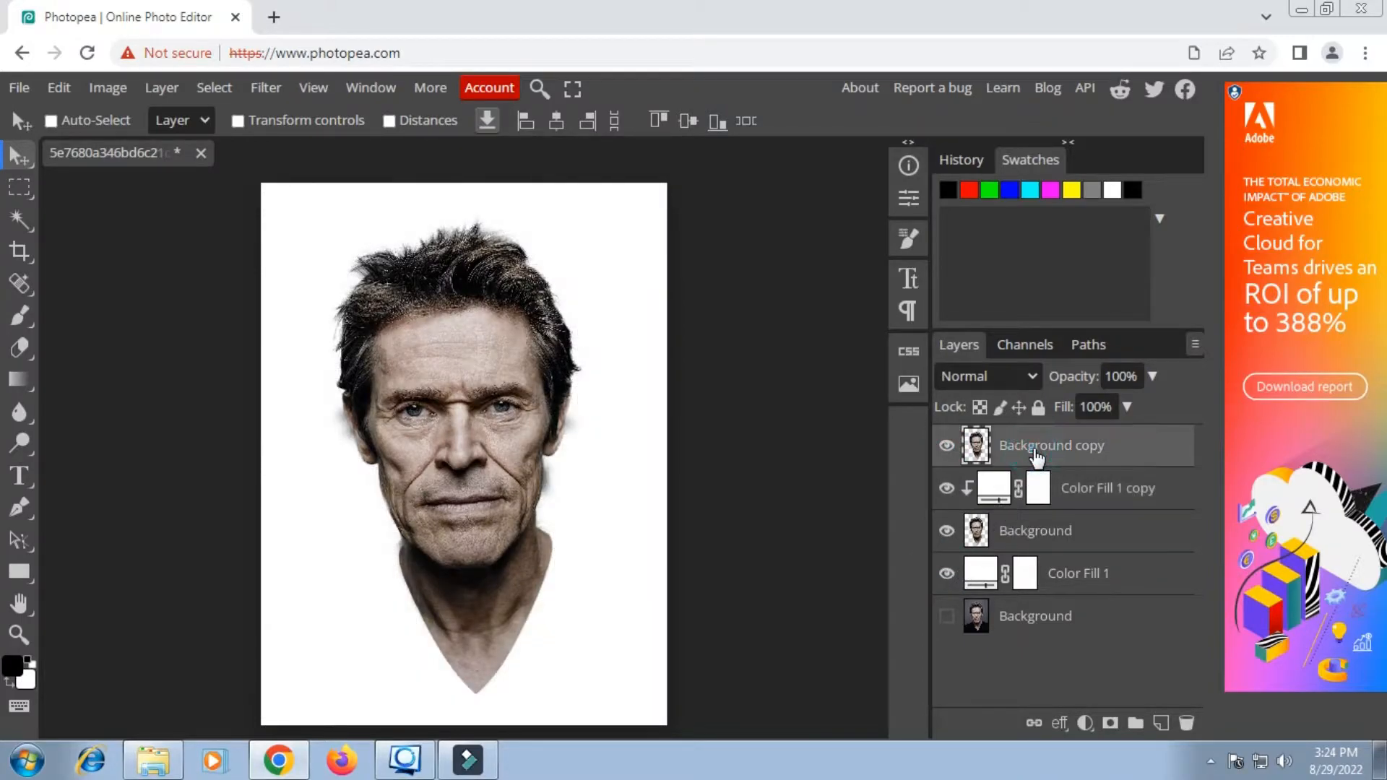
right_click(1035, 449)
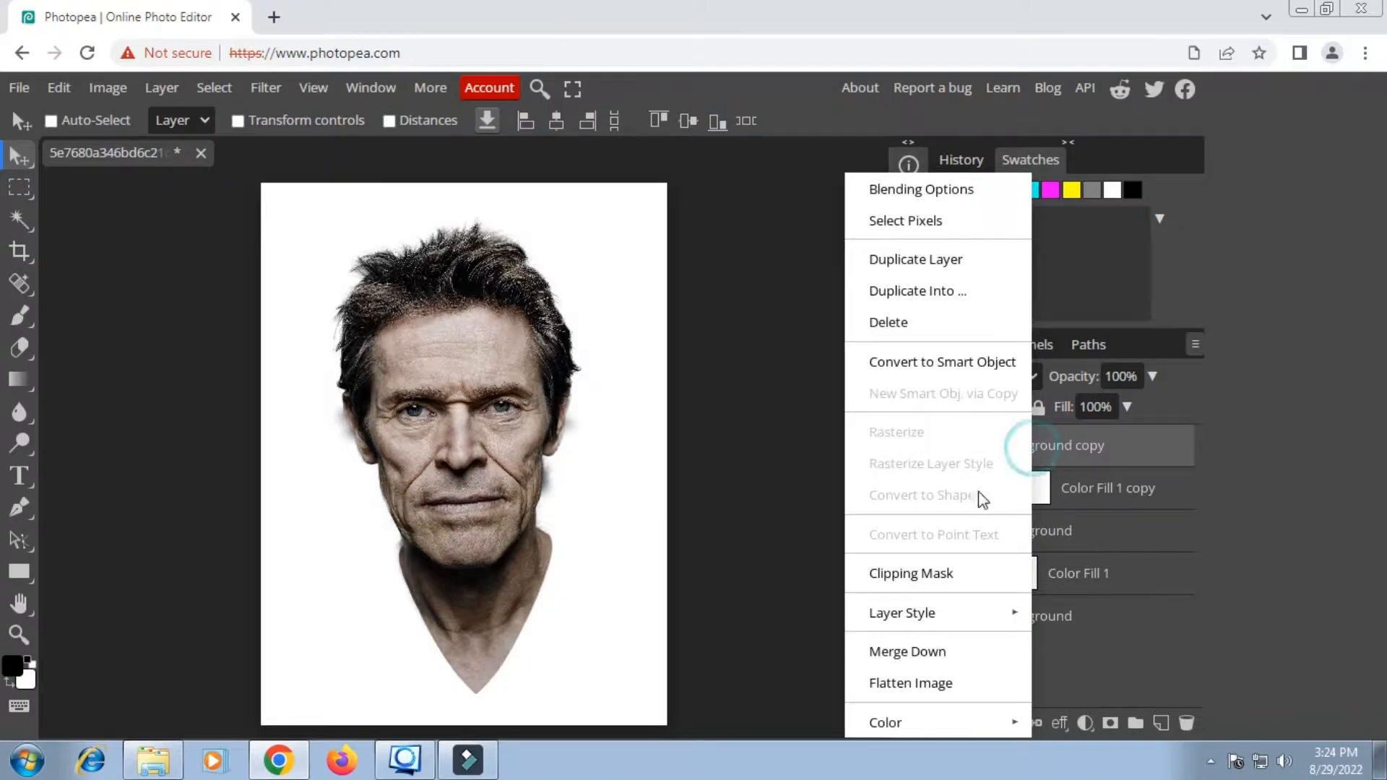
click(913, 583)
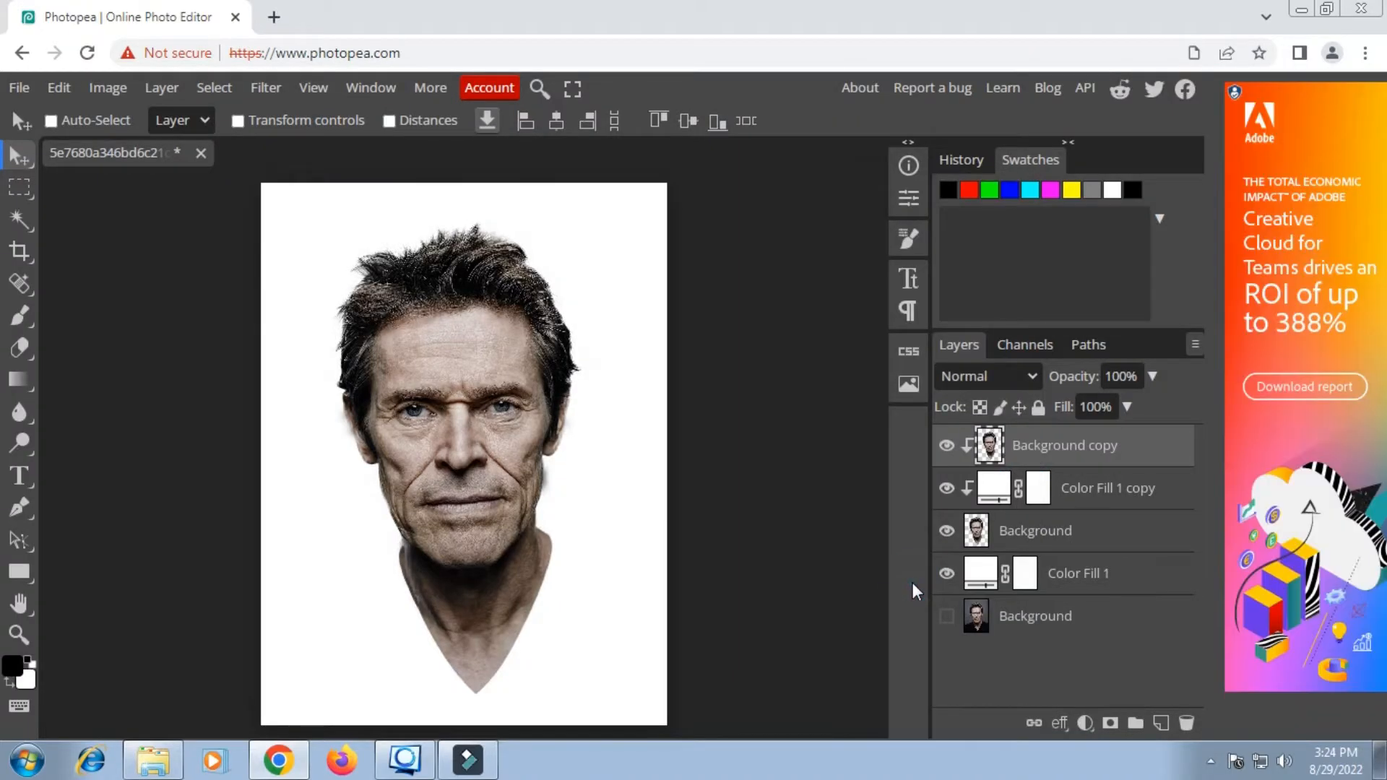
Try the Screen blend mode on the Background copy layer and return it to Normal
click(1030, 377)
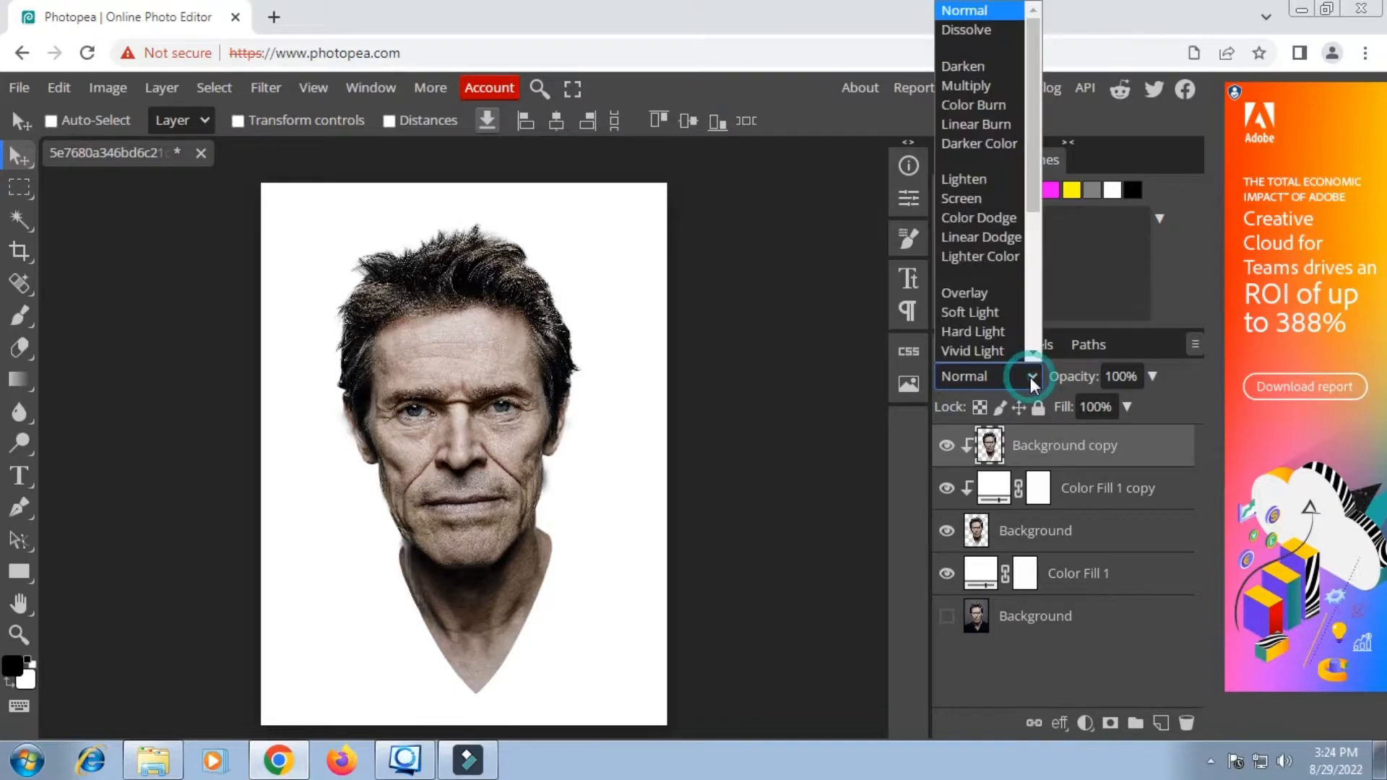
click(977, 202)
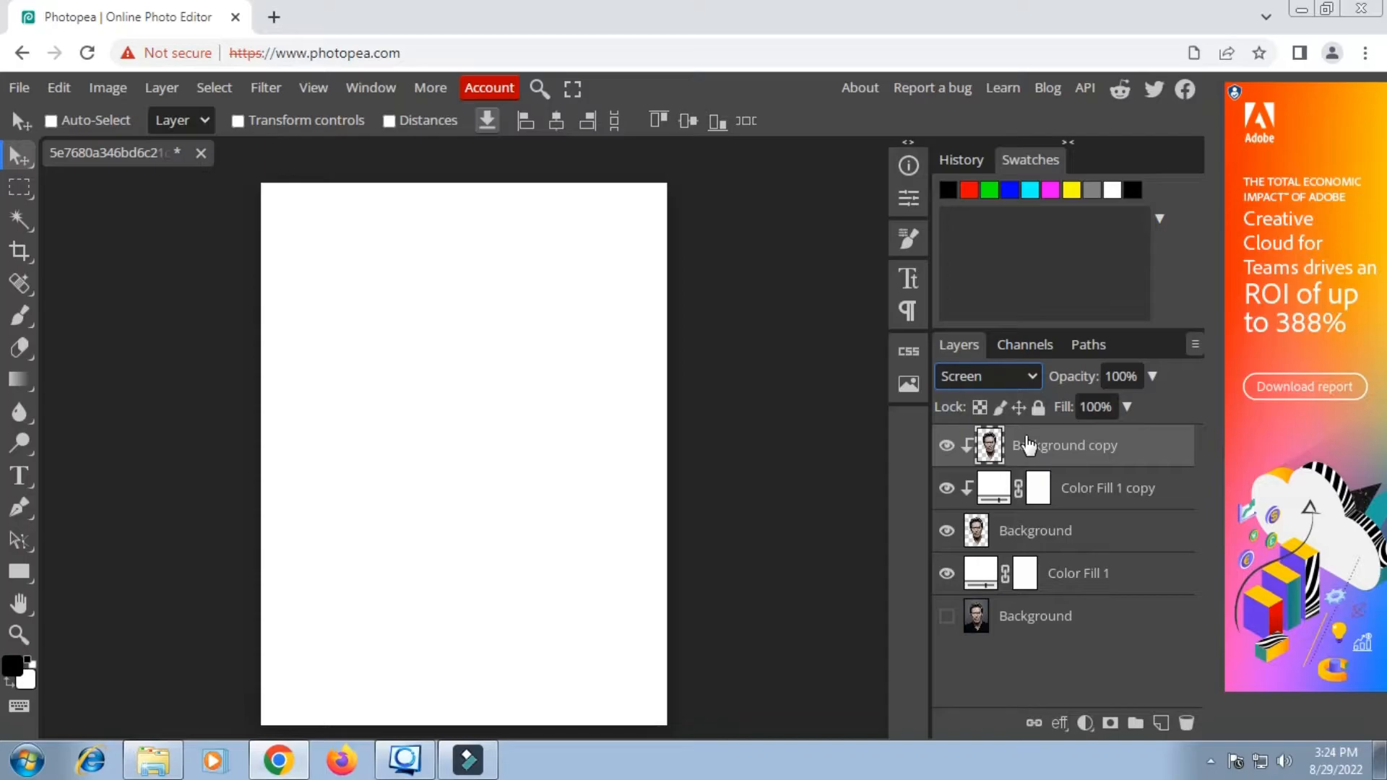
click(1003, 377)
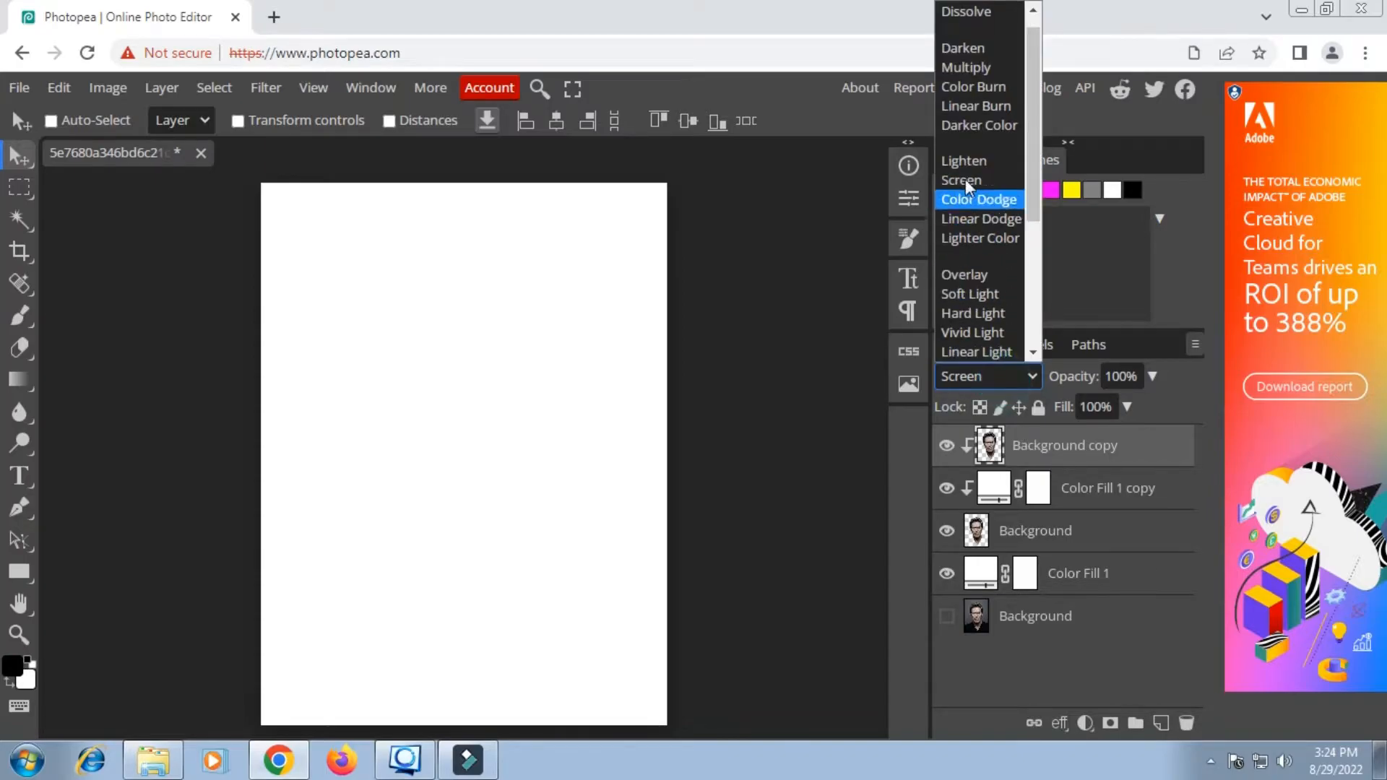
scroll(946, 21, up, 1)
click(960, 10)
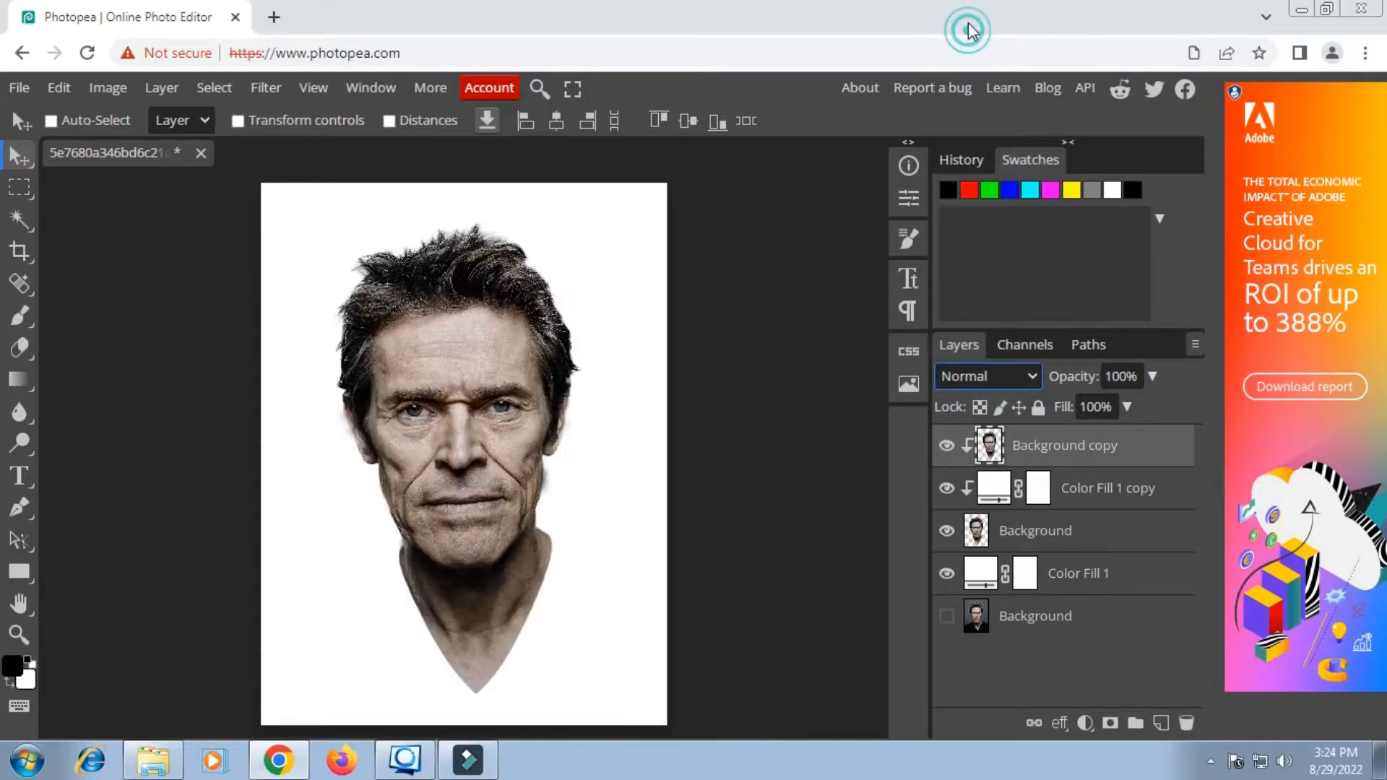
Add a Threshold adjustment above the Background copy layer, clip it to the layers below, and set its level to 96
click(1084, 723)
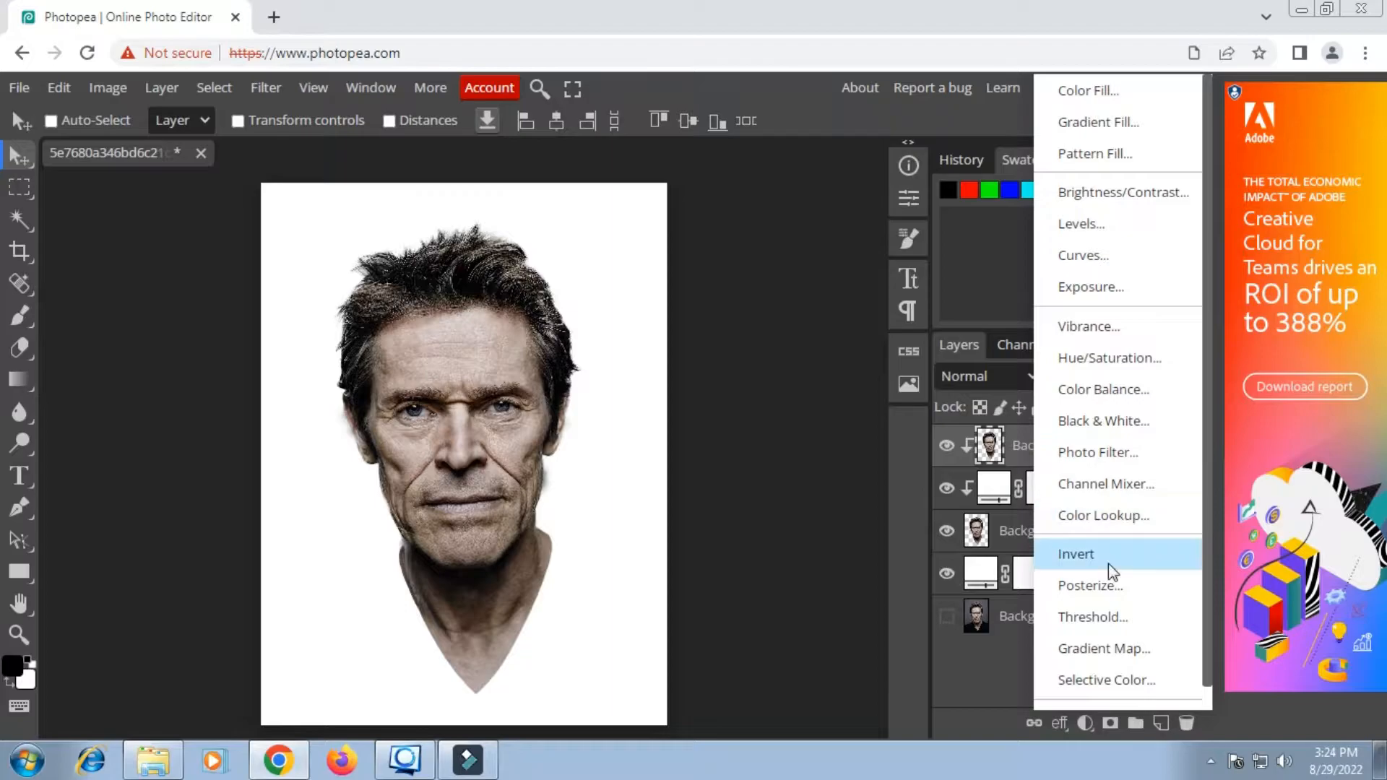
click(1133, 618)
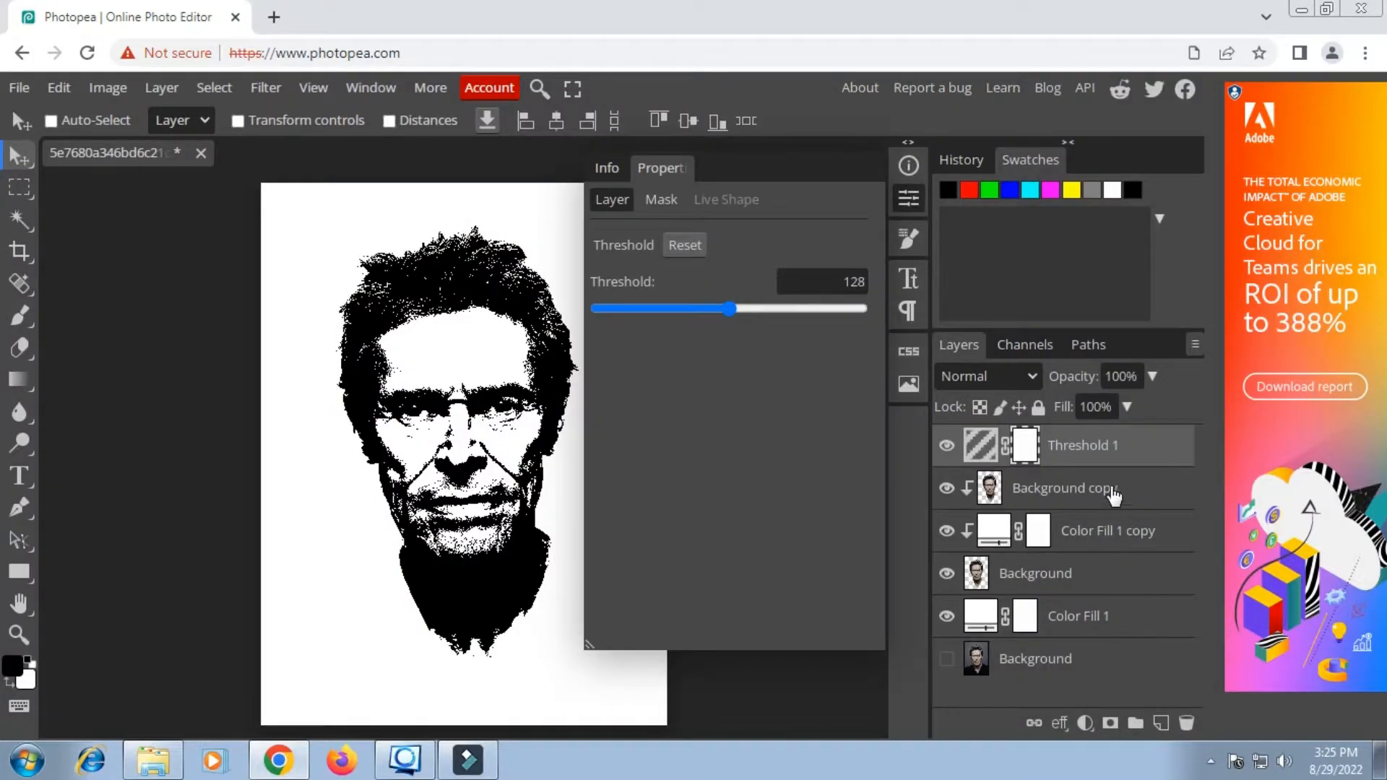
right_click(1100, 462)
click(971, 570)
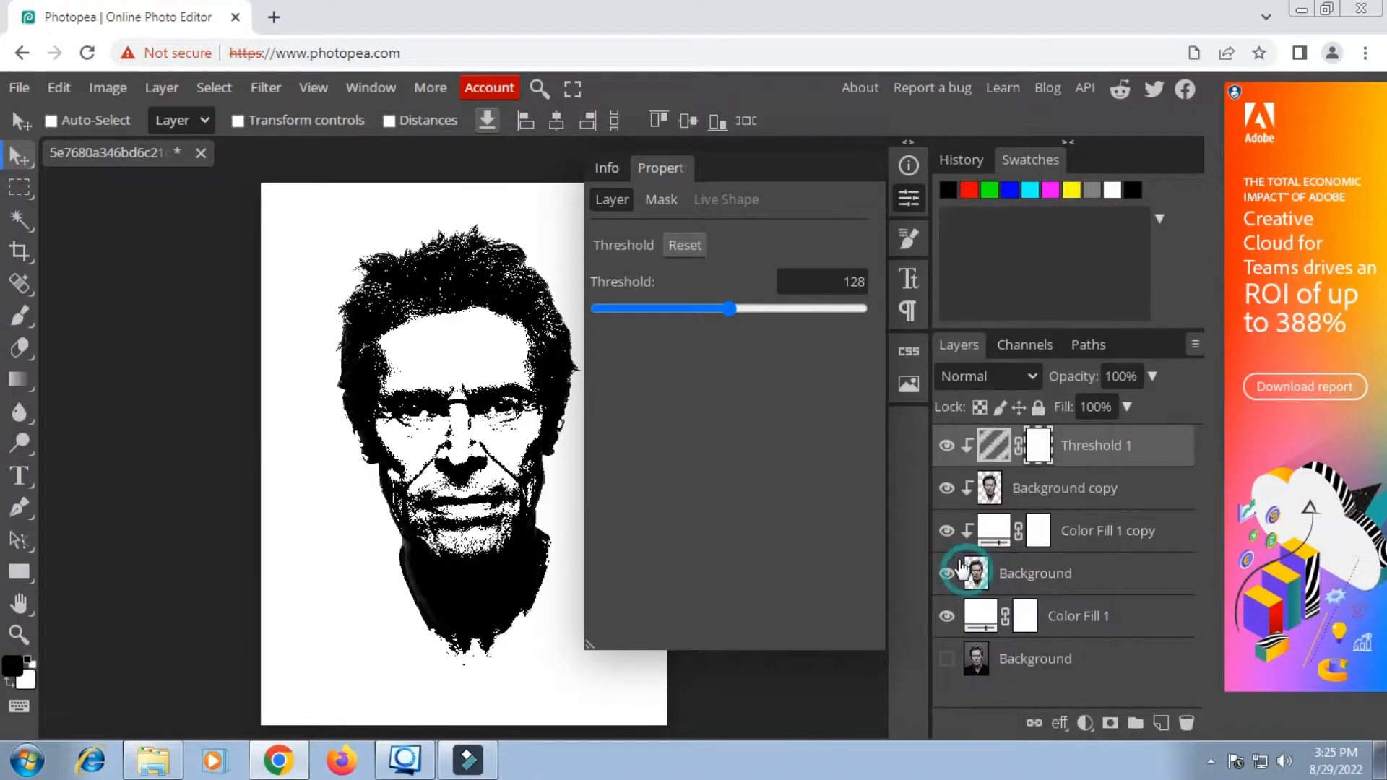
drag(734, 306, 697, 317)
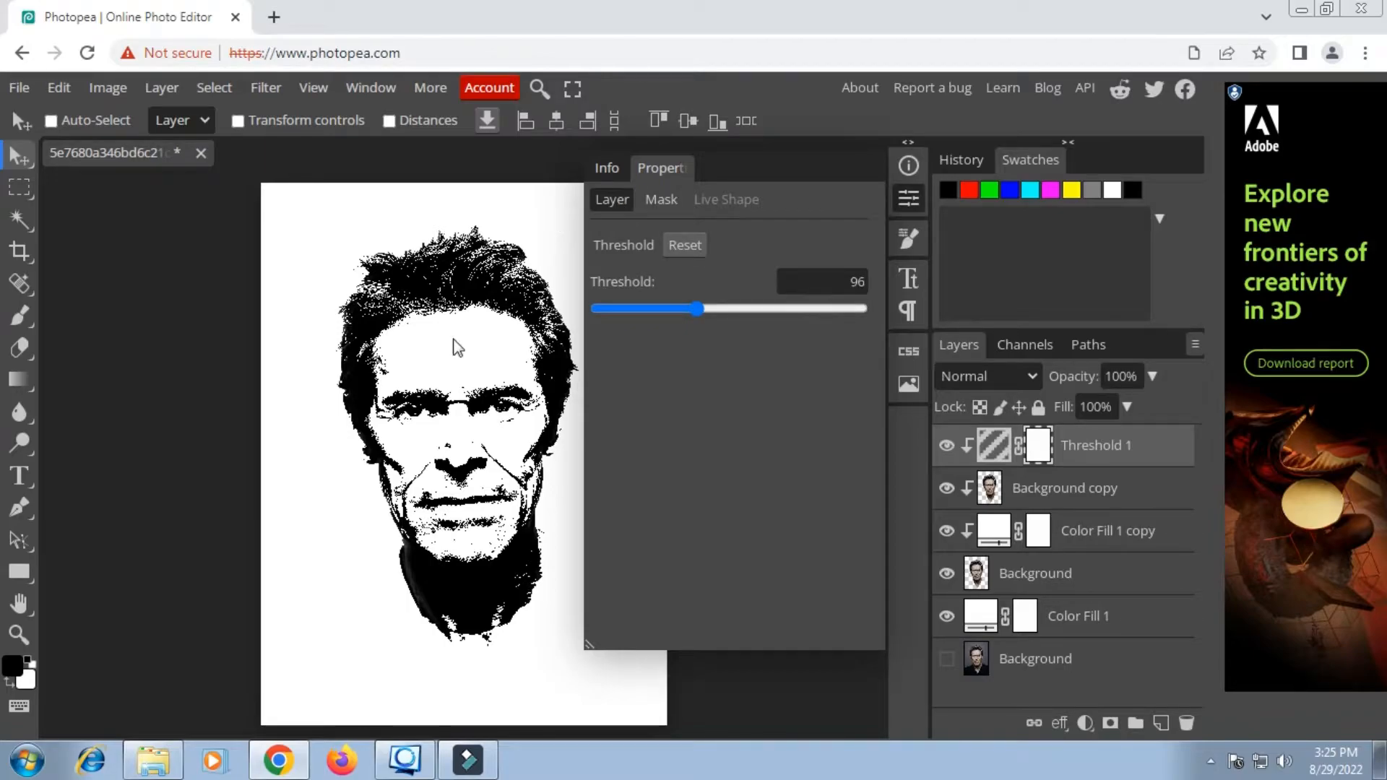
click(909, 198)
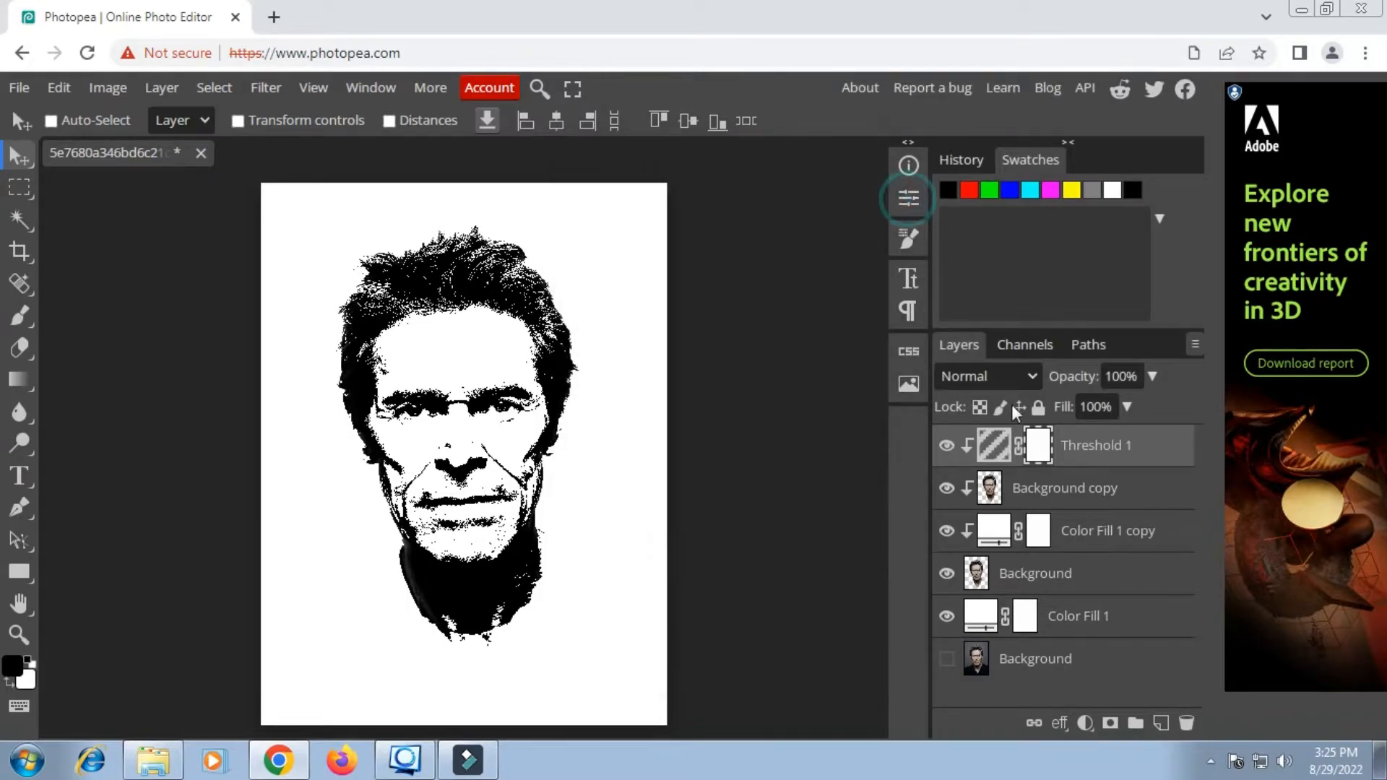
Set the blend mode of the Background copy layer beneath the Threshold adjustment to Screen
click(1029, 481)
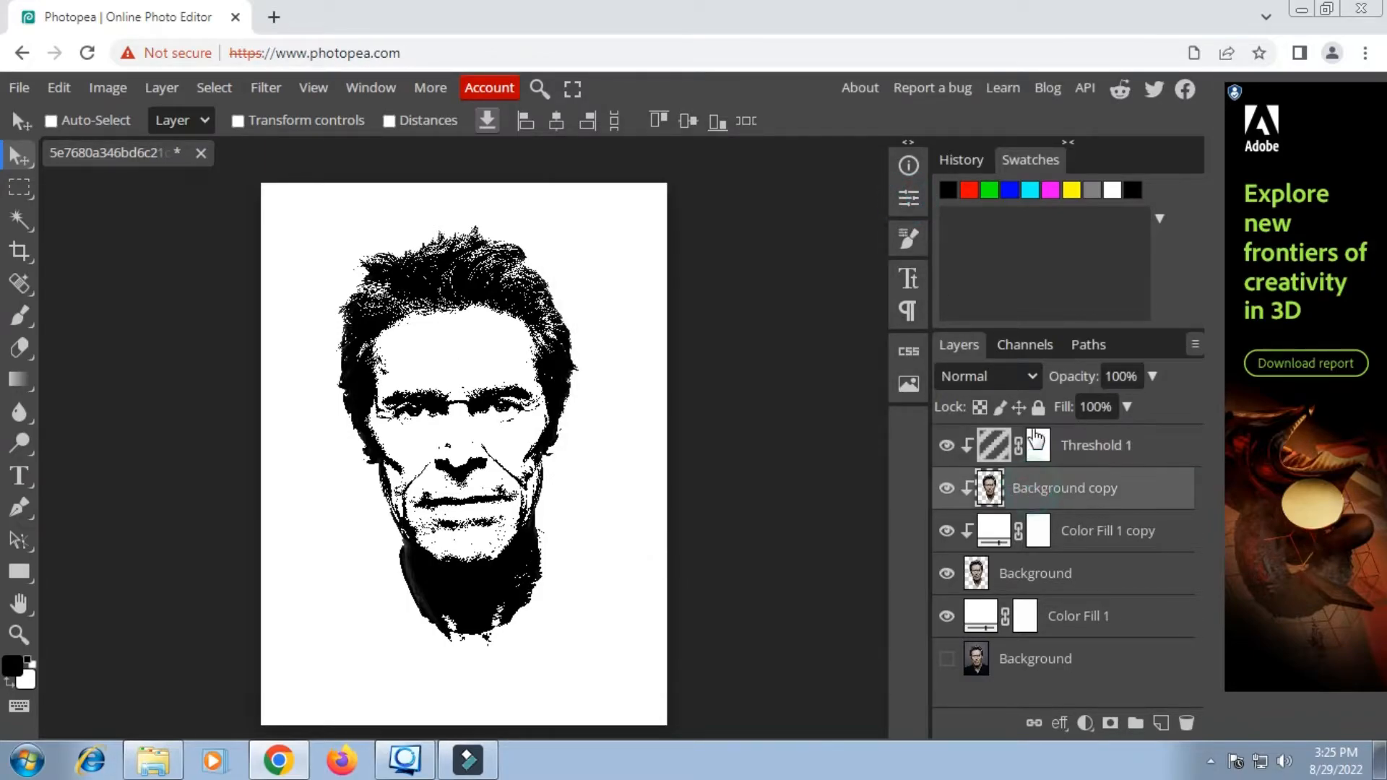
click(1026, 372)
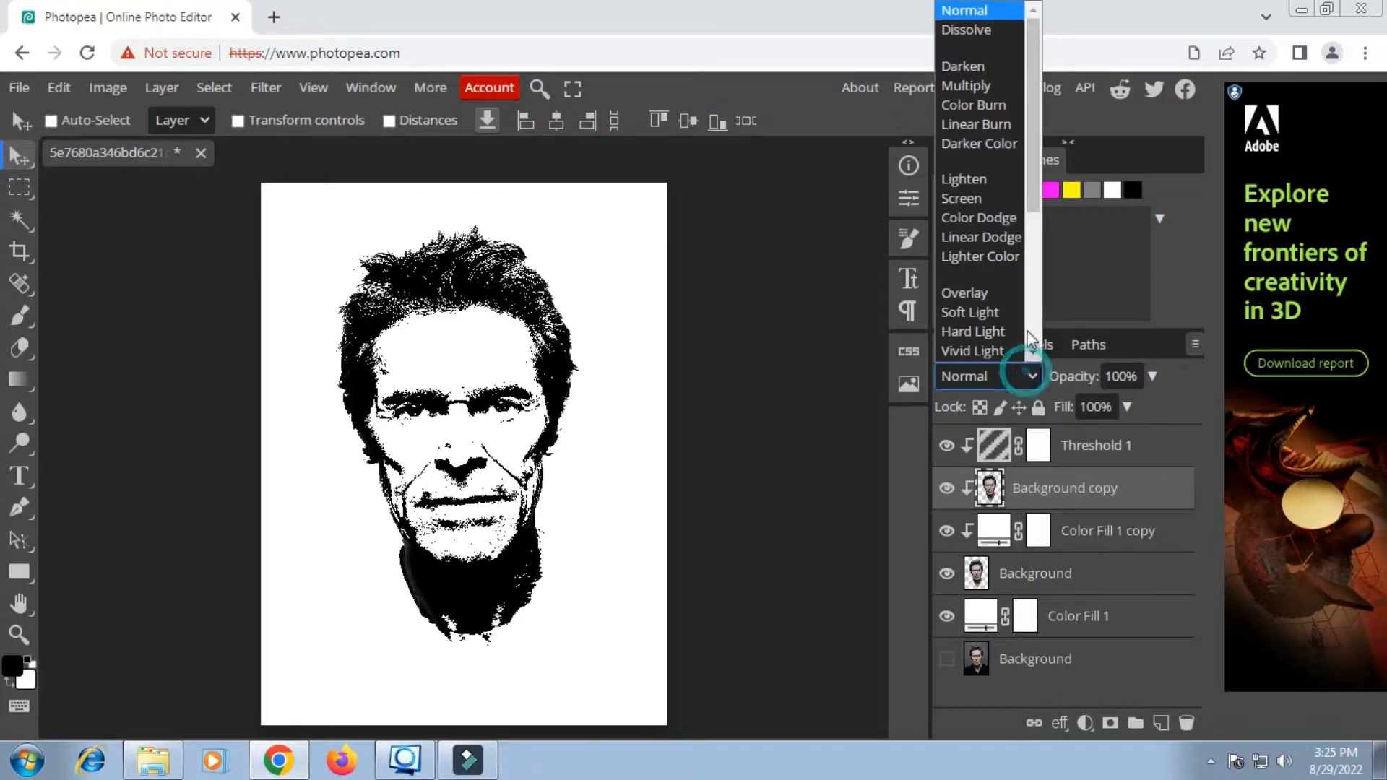
click(993, 196)
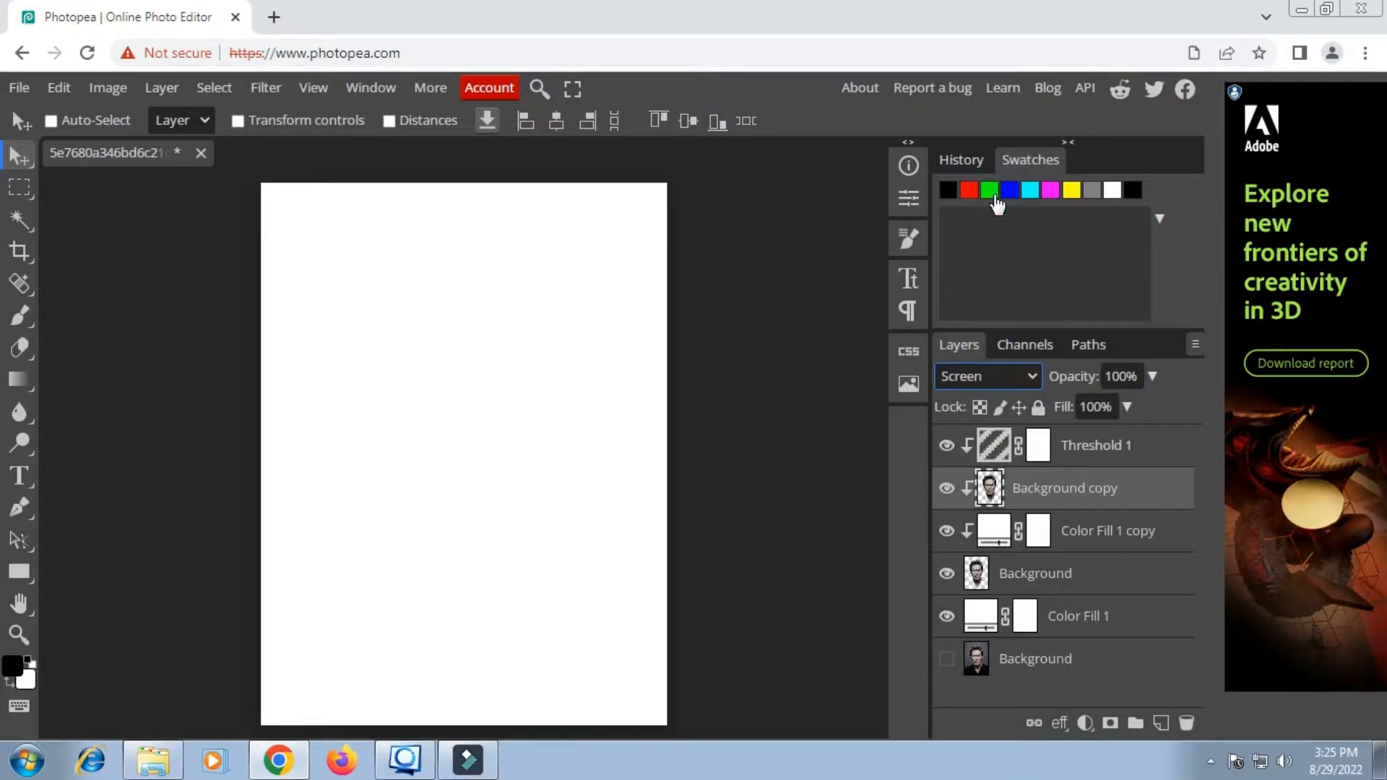
Add a new empty layer above Color Fill 1 copy and make it a clipping mask
click(1063, 531)
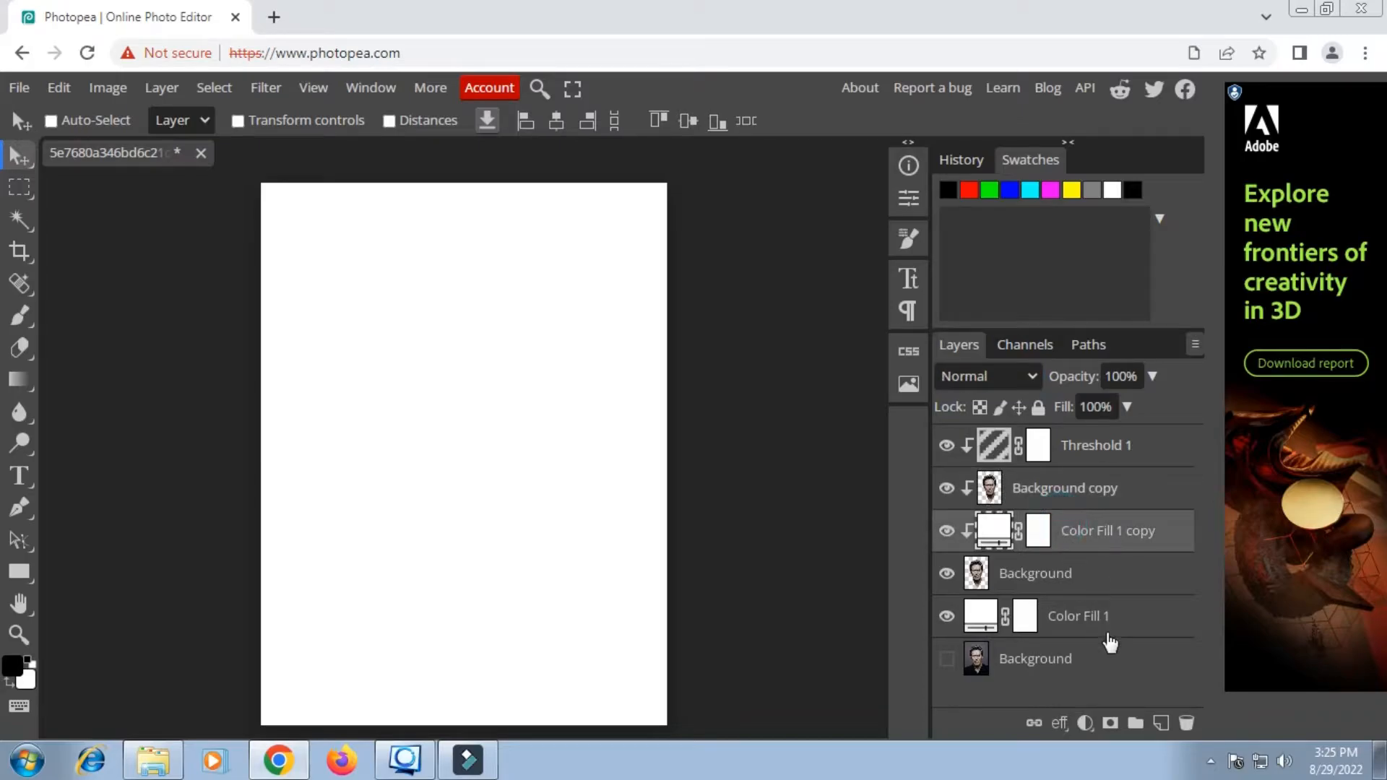
click(1159, 720)
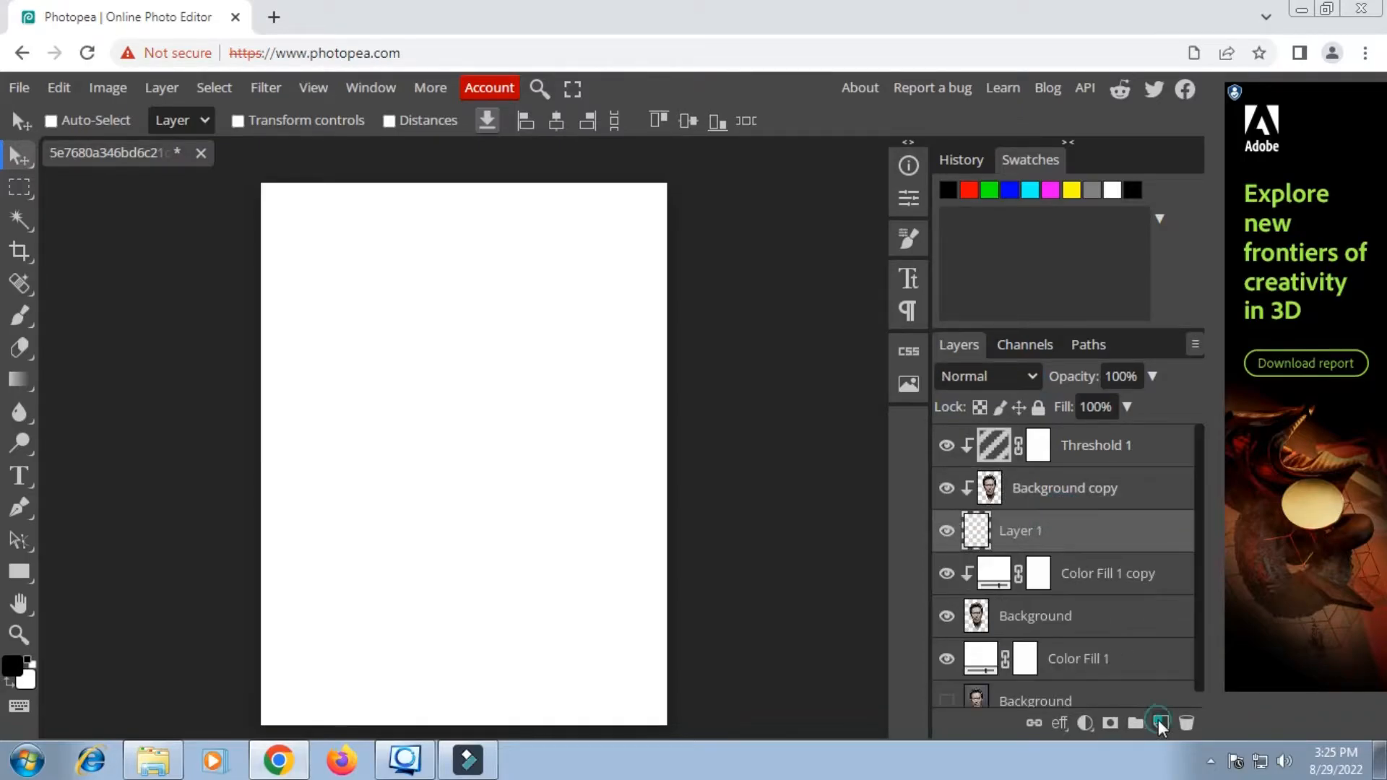
right_click(1038, 538)
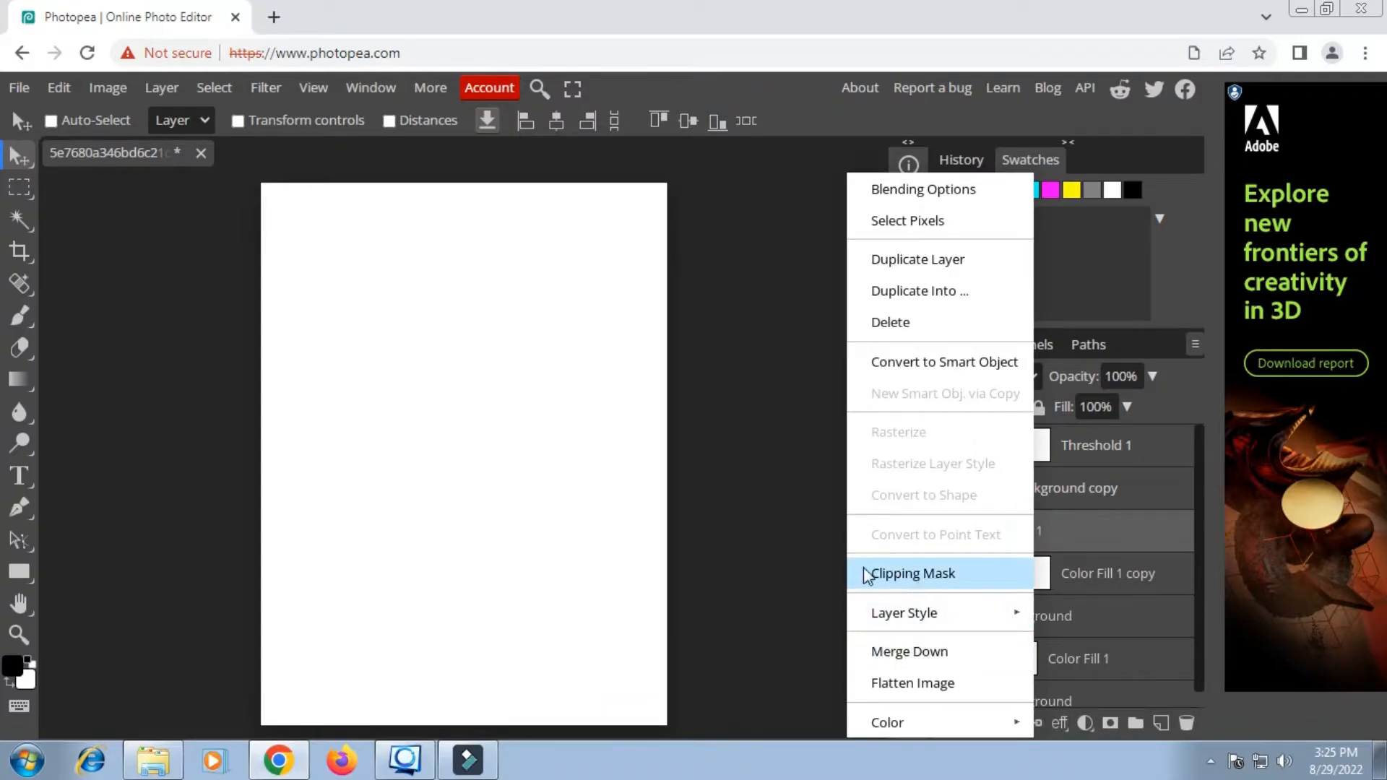
click(958, 578)
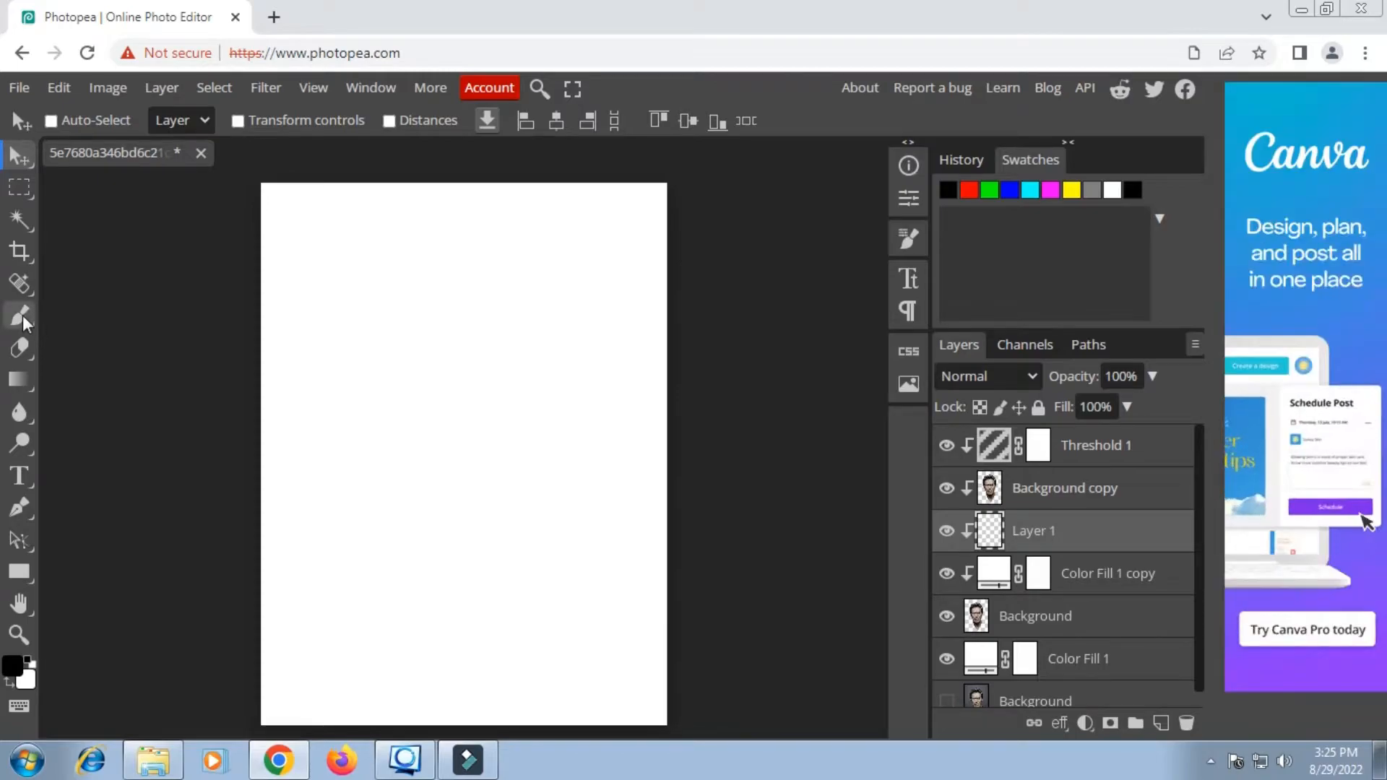
Activate the Brush tool and load the pencil.abr brush set into the brush presets
click(23, 315)
click(102, 319)
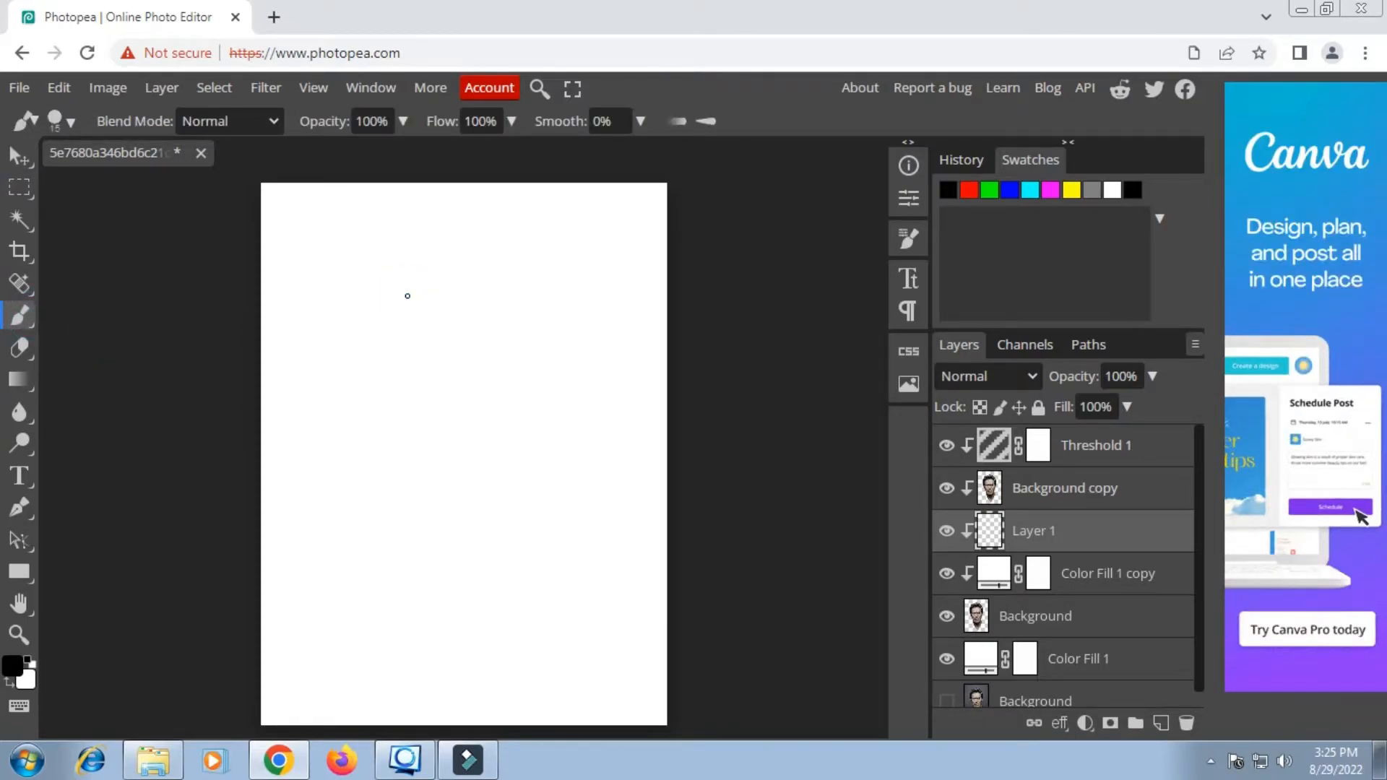
right_click(407, 295)
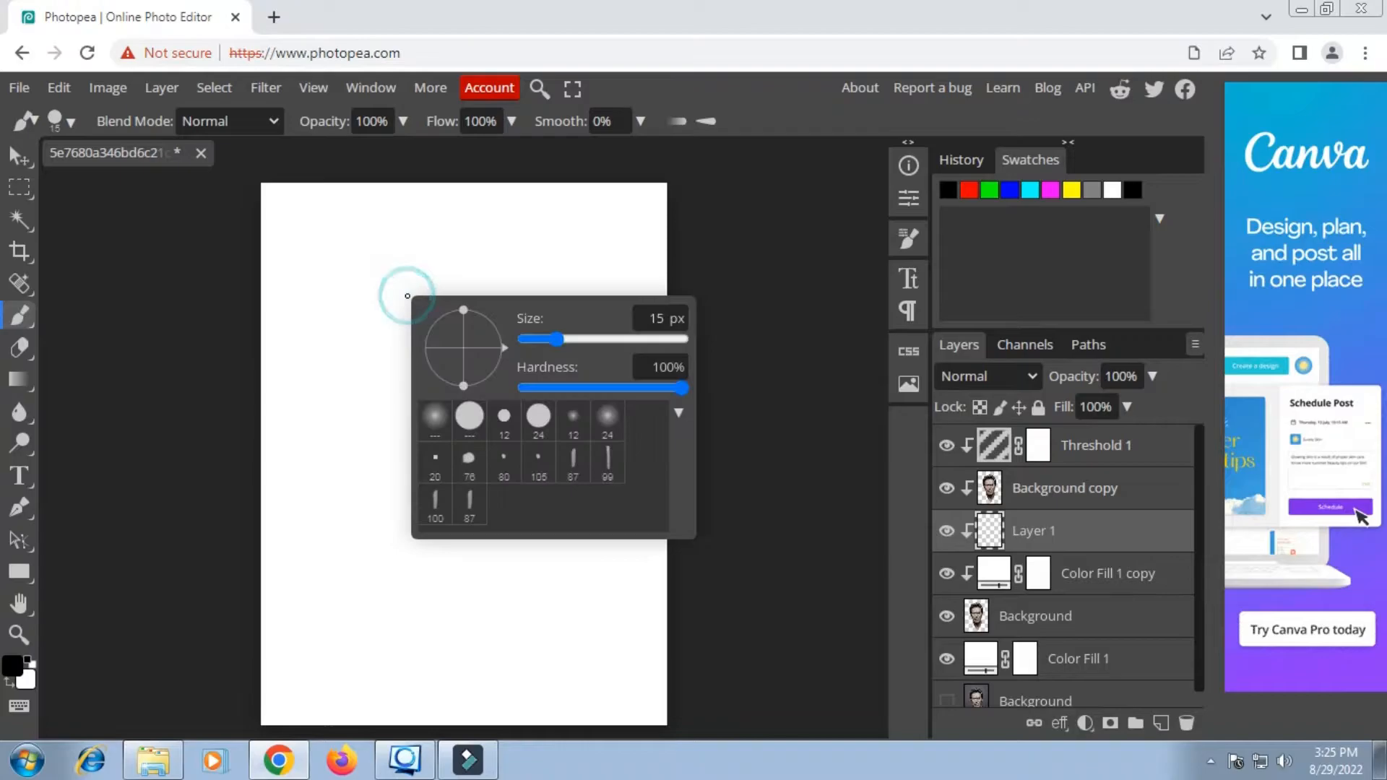
click(677, 410)
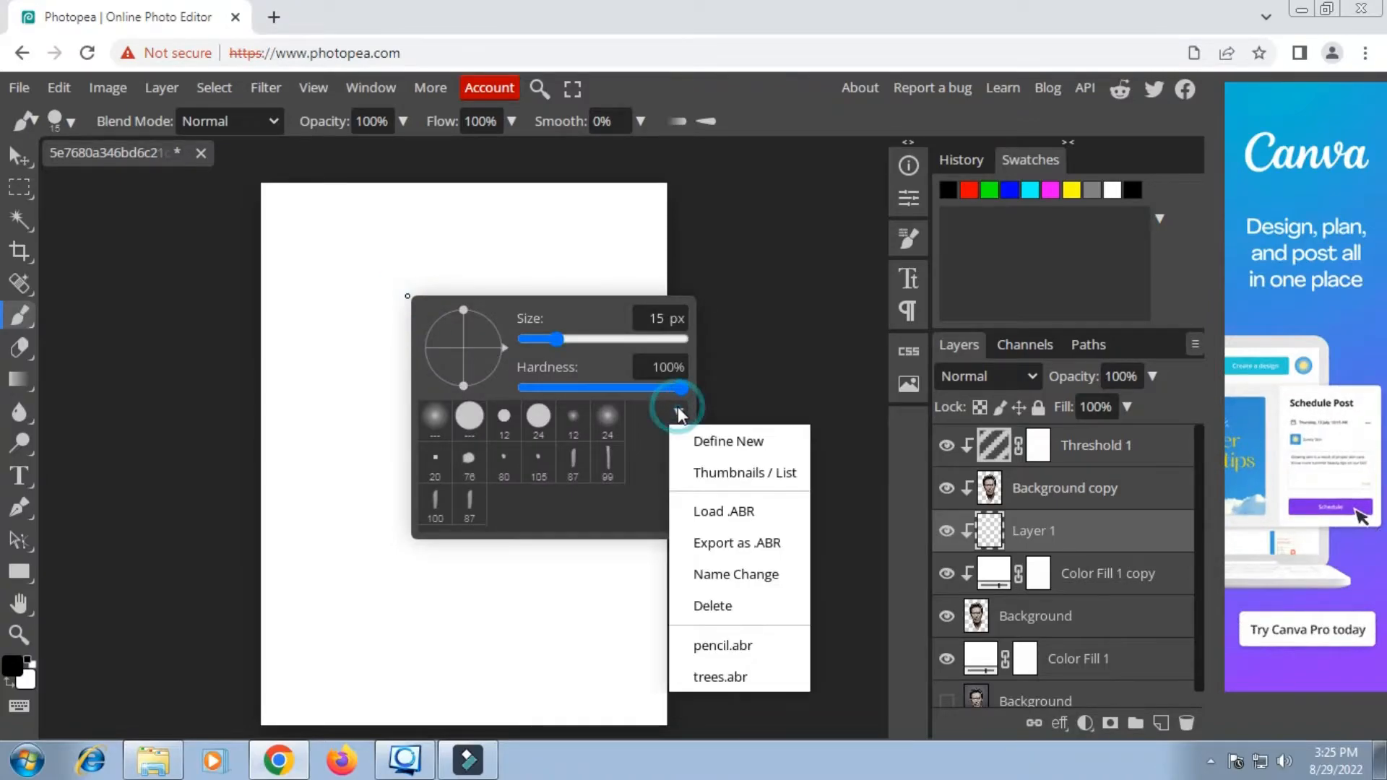
click(718, 645)
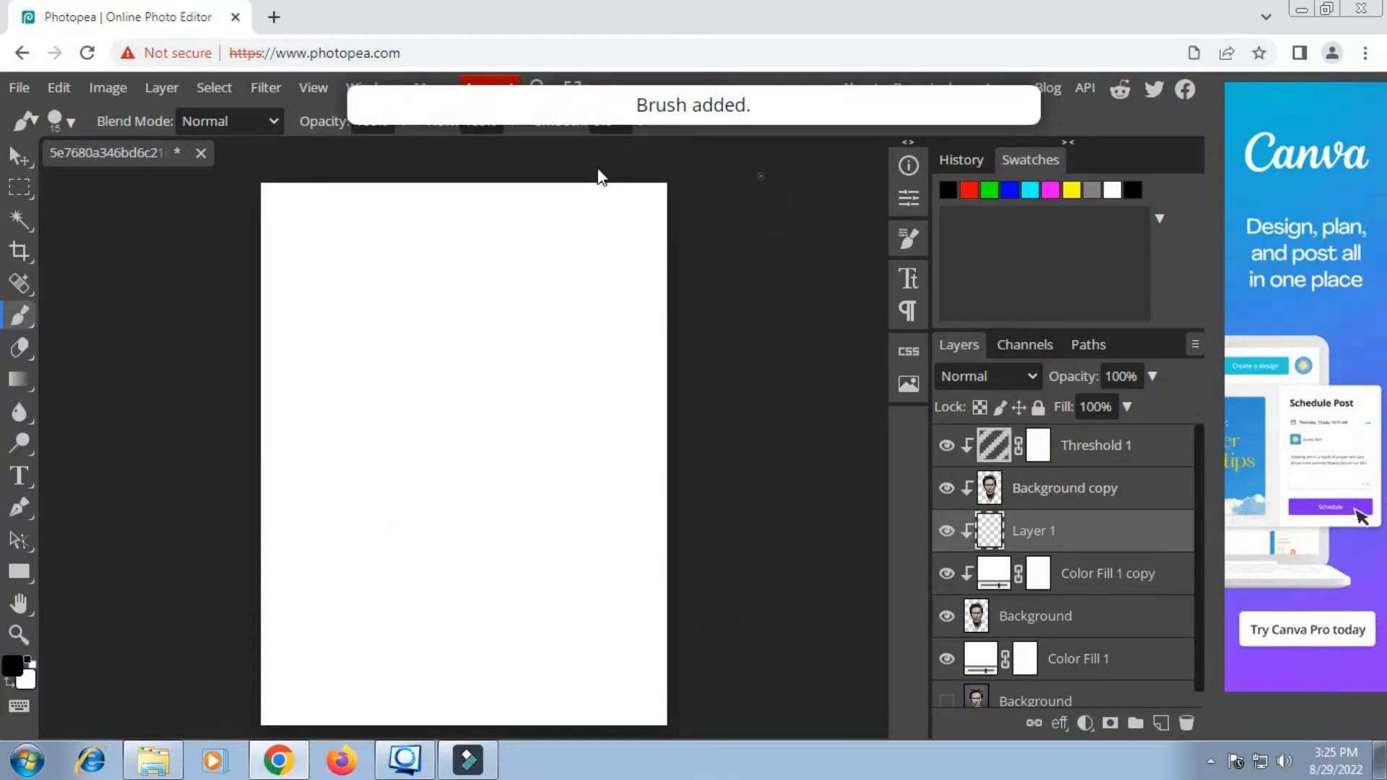
Choose the 901 px scribble brush from the pencil set and reduce its size to 650 px
right_click(497, 366)
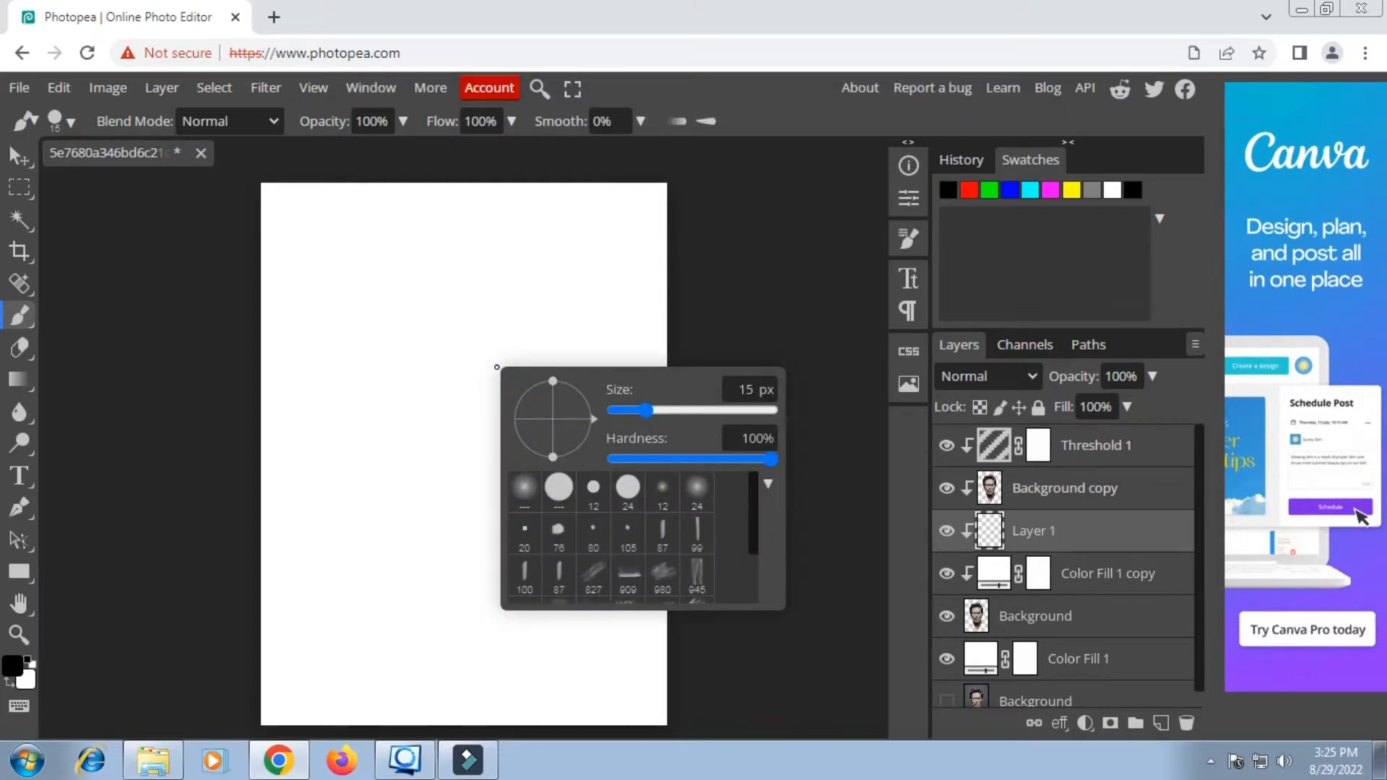
scroll(610, 538, down, 2)
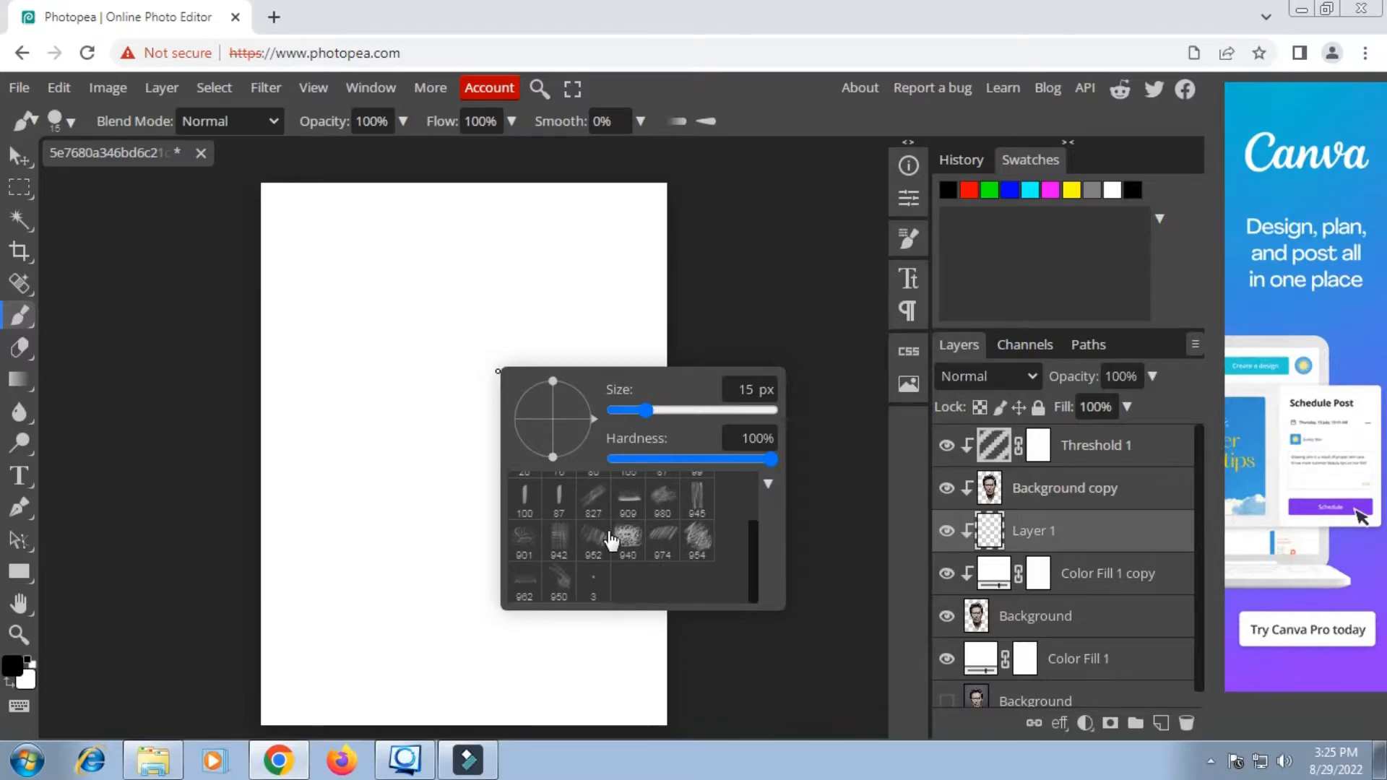
click(527, 547)
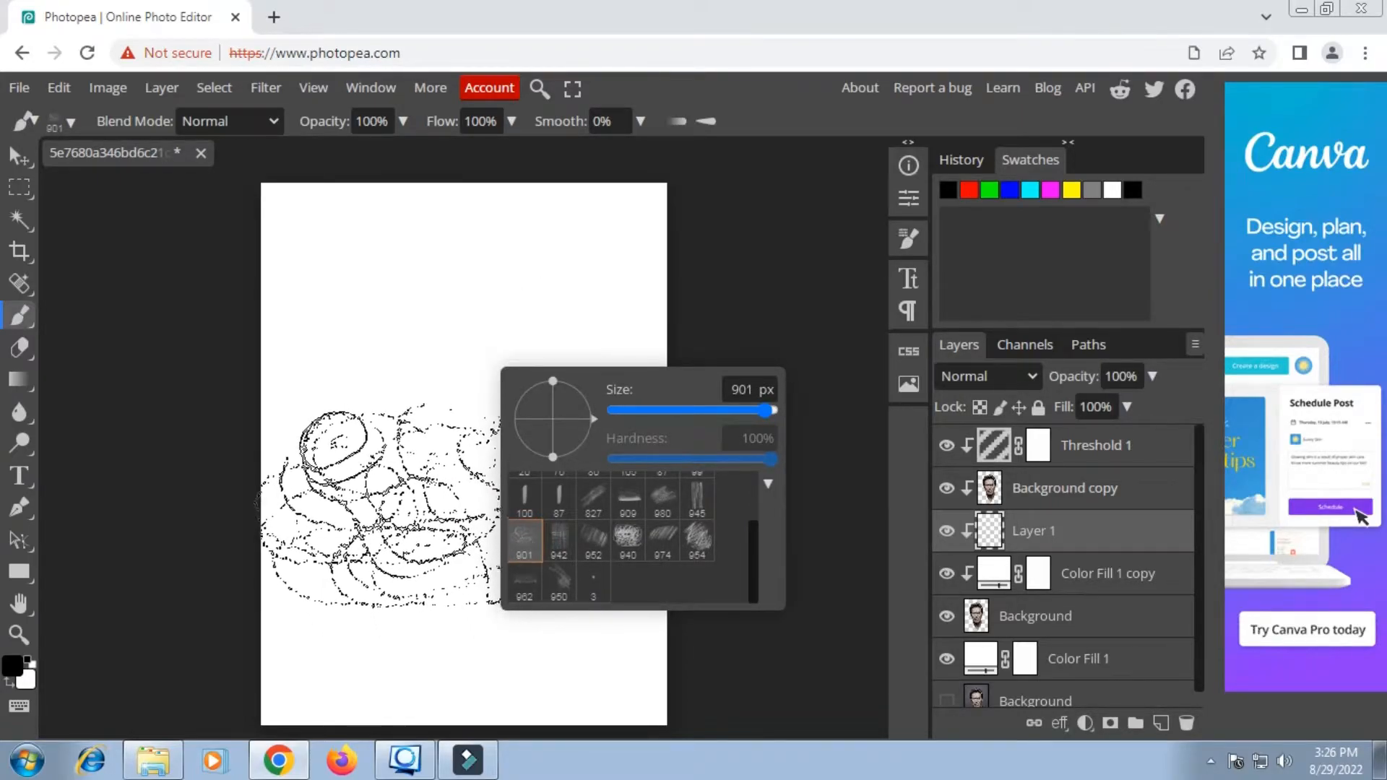
drag(744, 412, 747, 411)
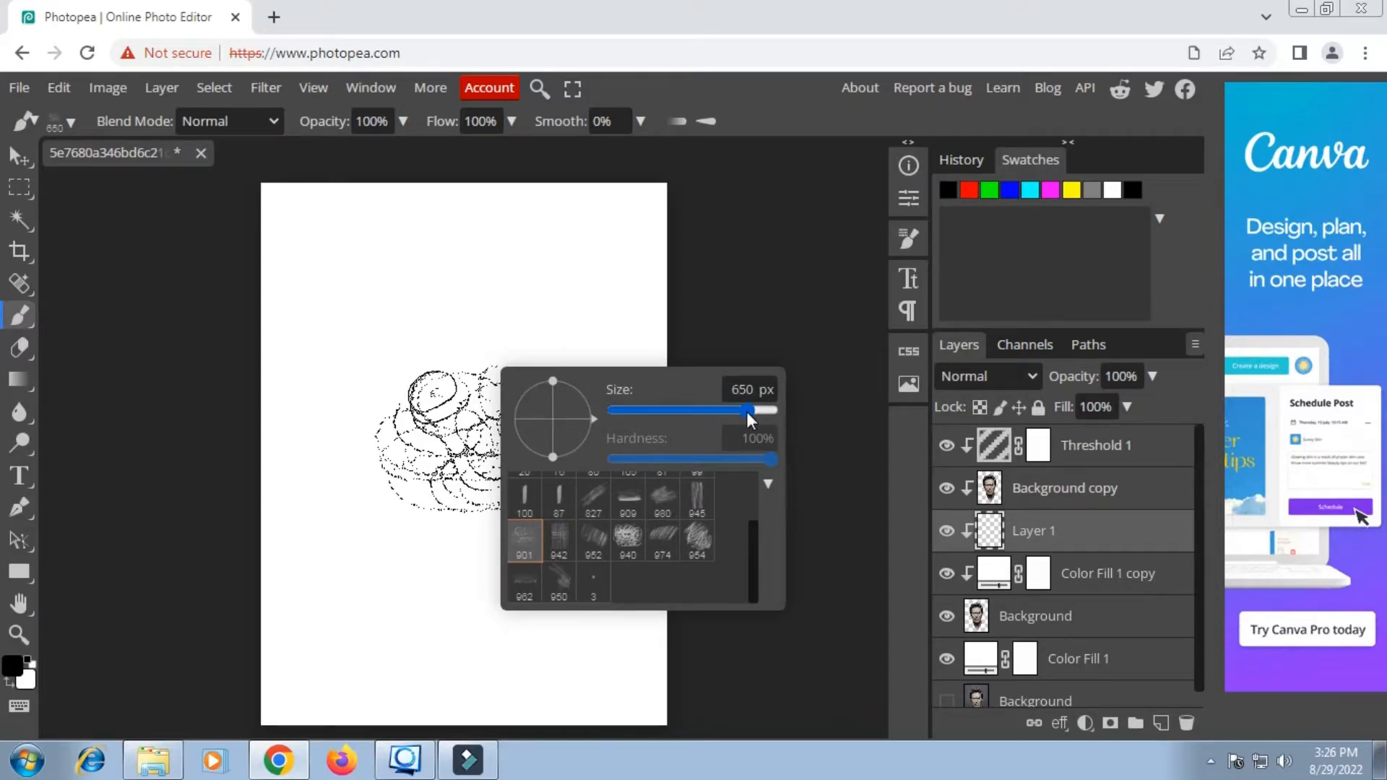
click(786, 89)
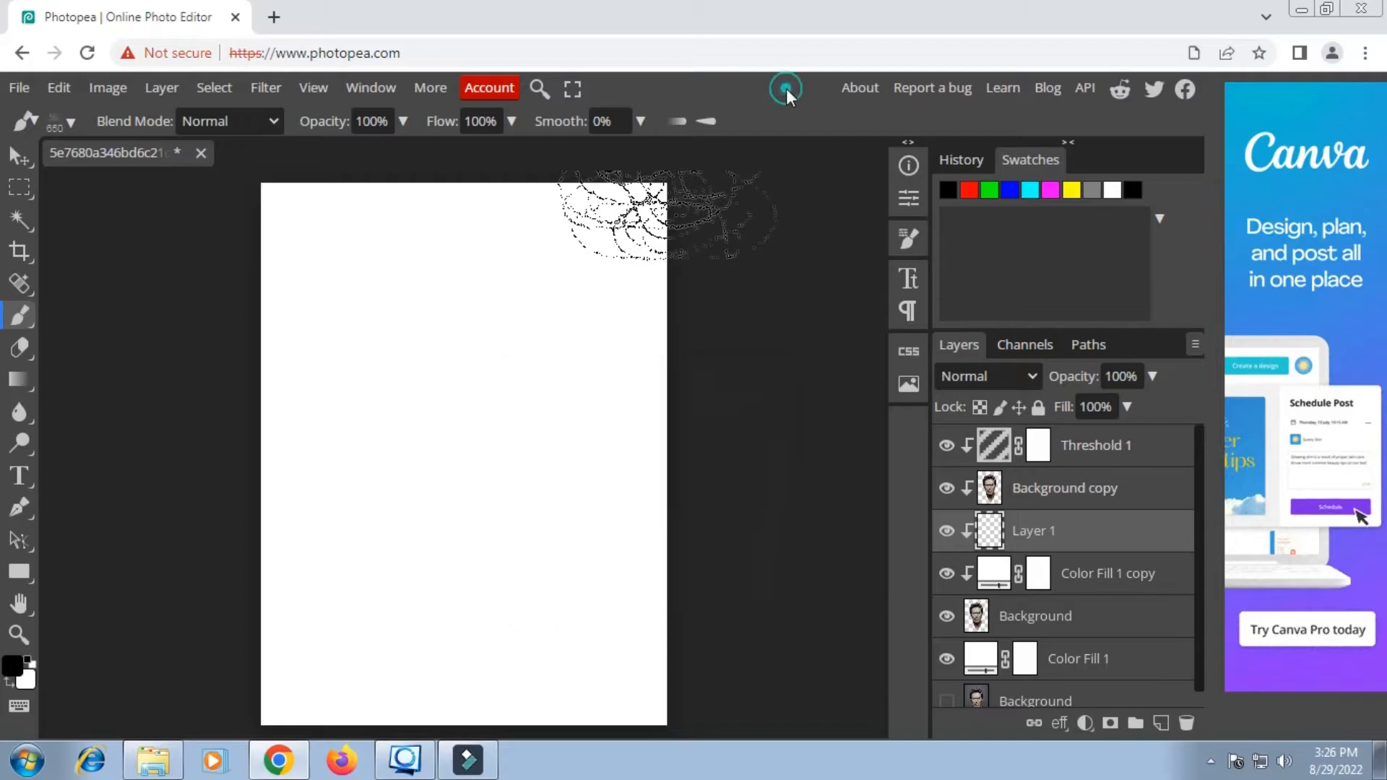
Keep black (000000) as the foreground color and stamp scribbles on Layer 1 over the hair, face, and neck
click(12, 665)
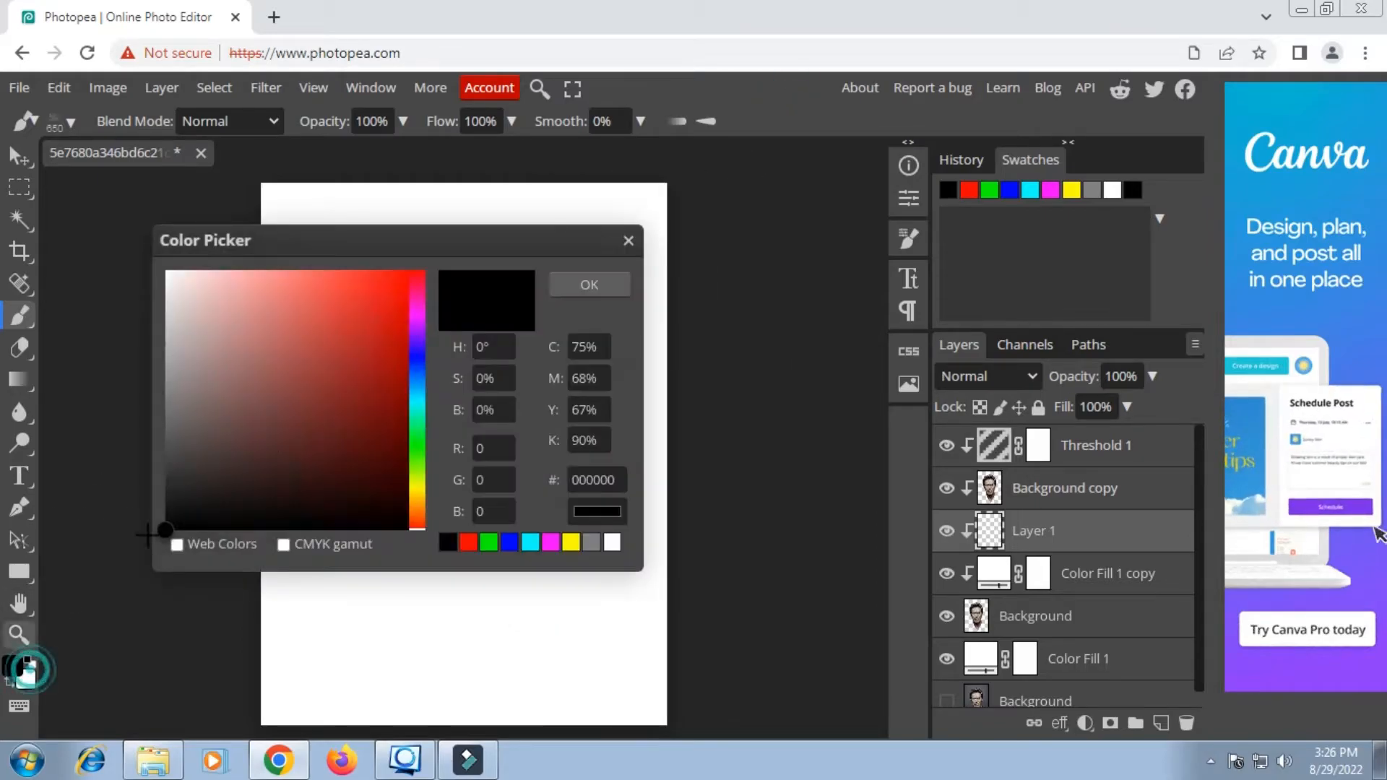
click(590, 284)
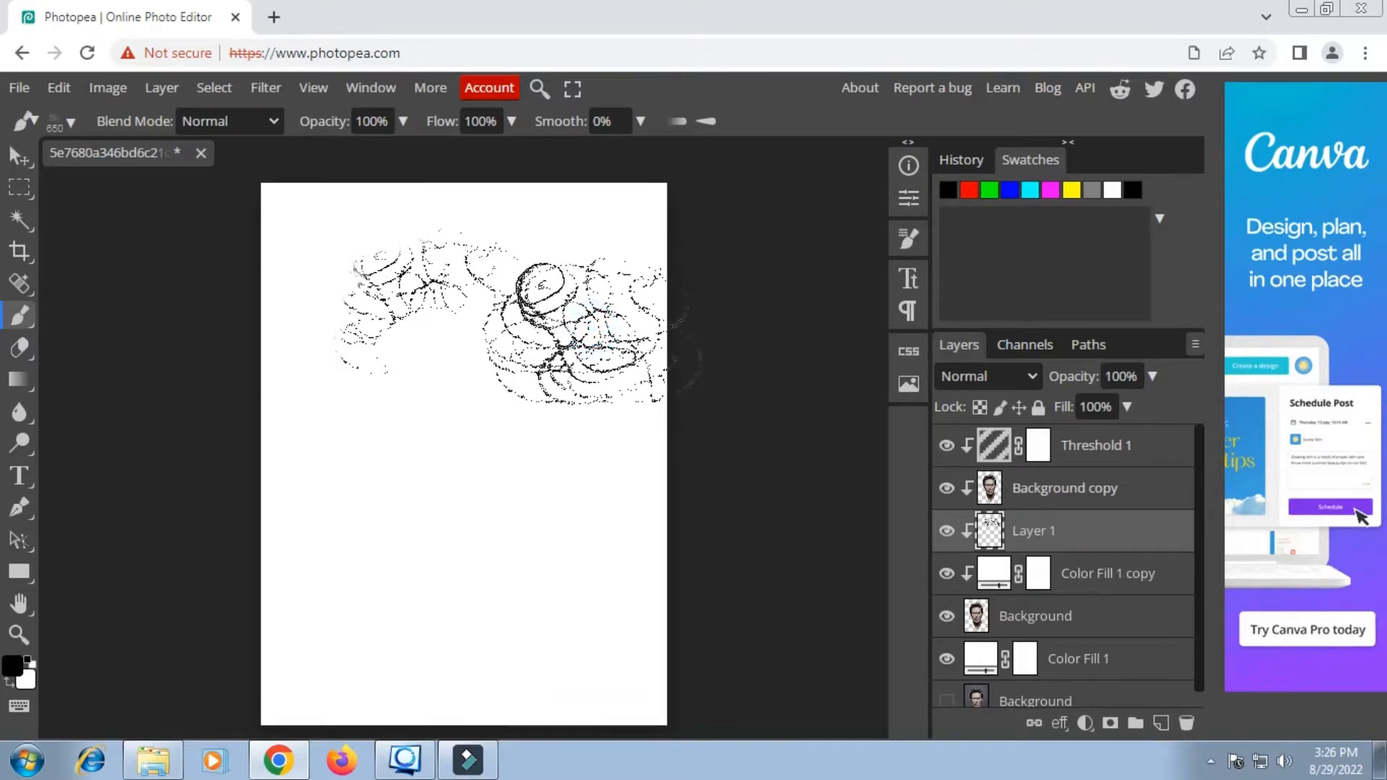
click(423, 424)
click(494, 550)
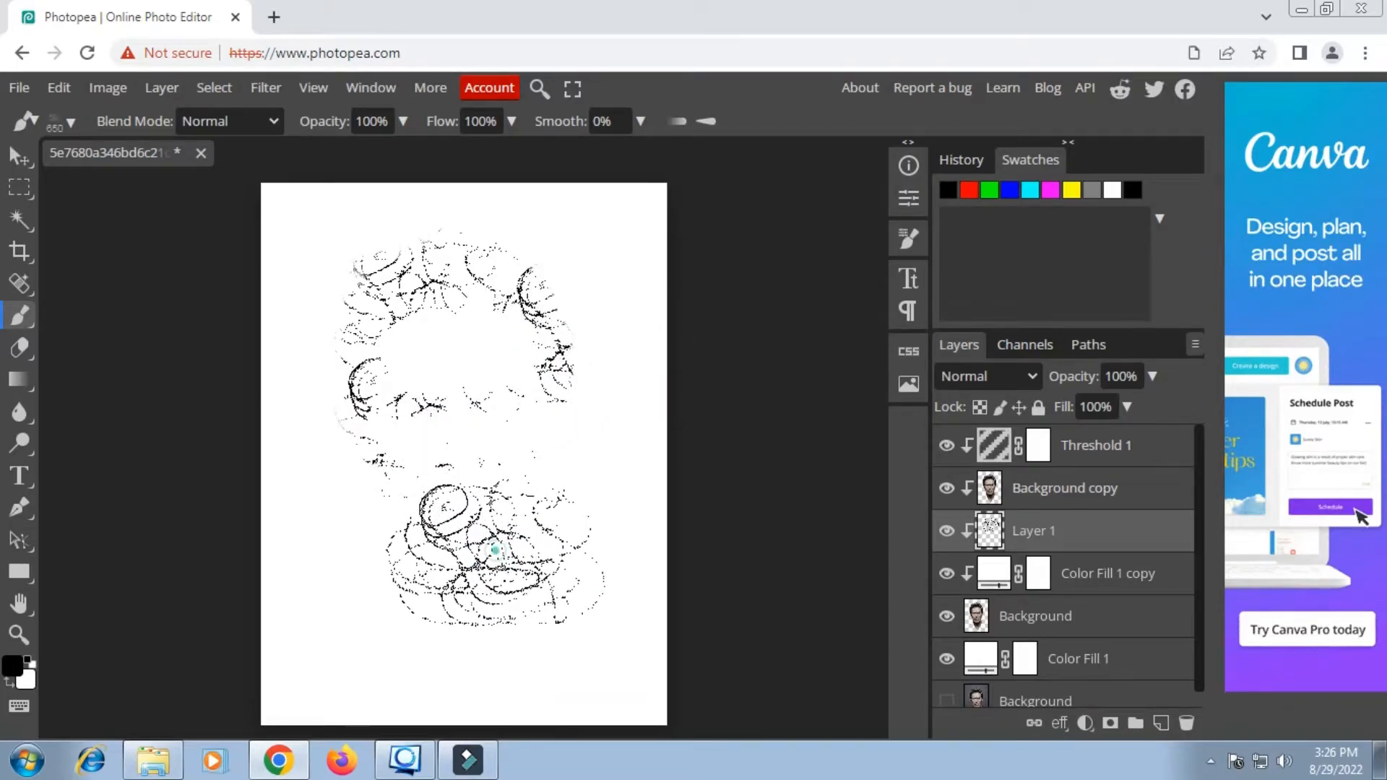
click(400, 551)
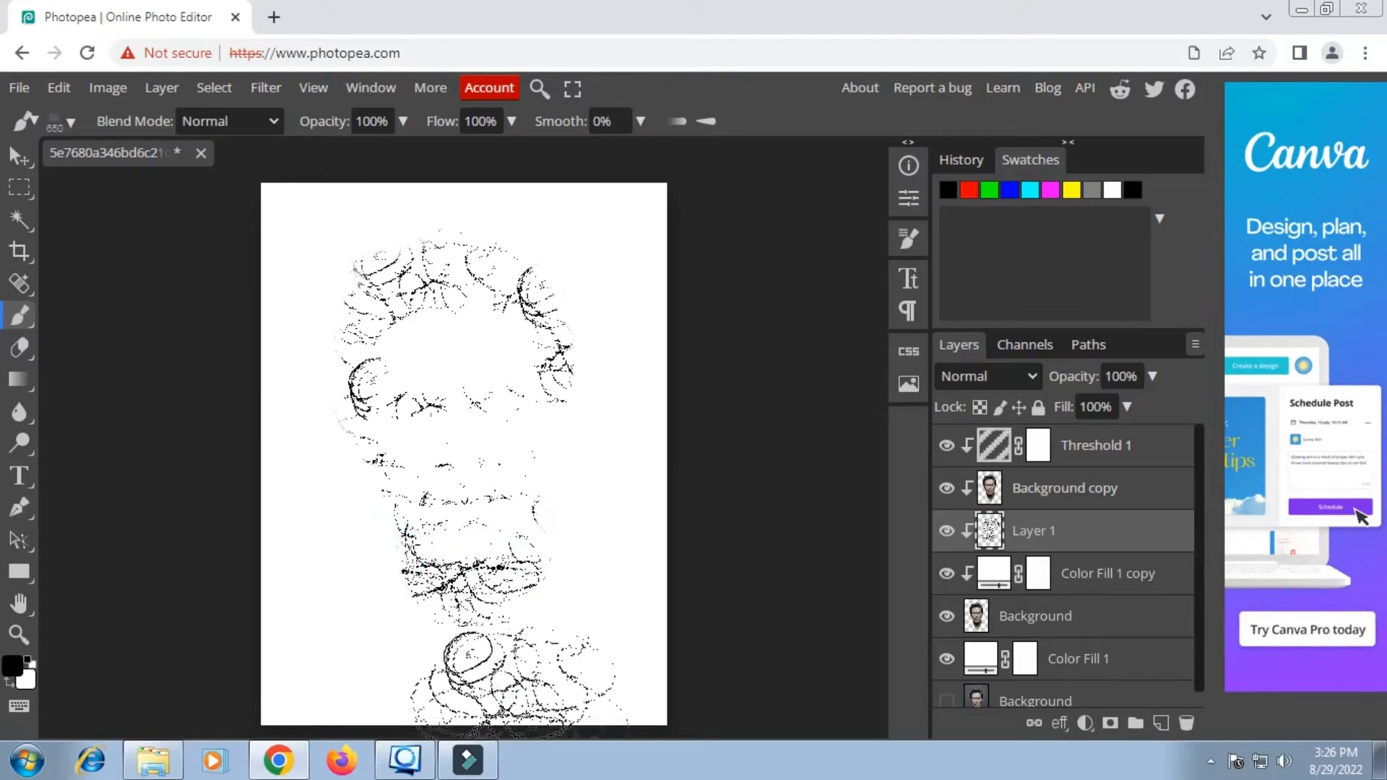
click(540, 453)
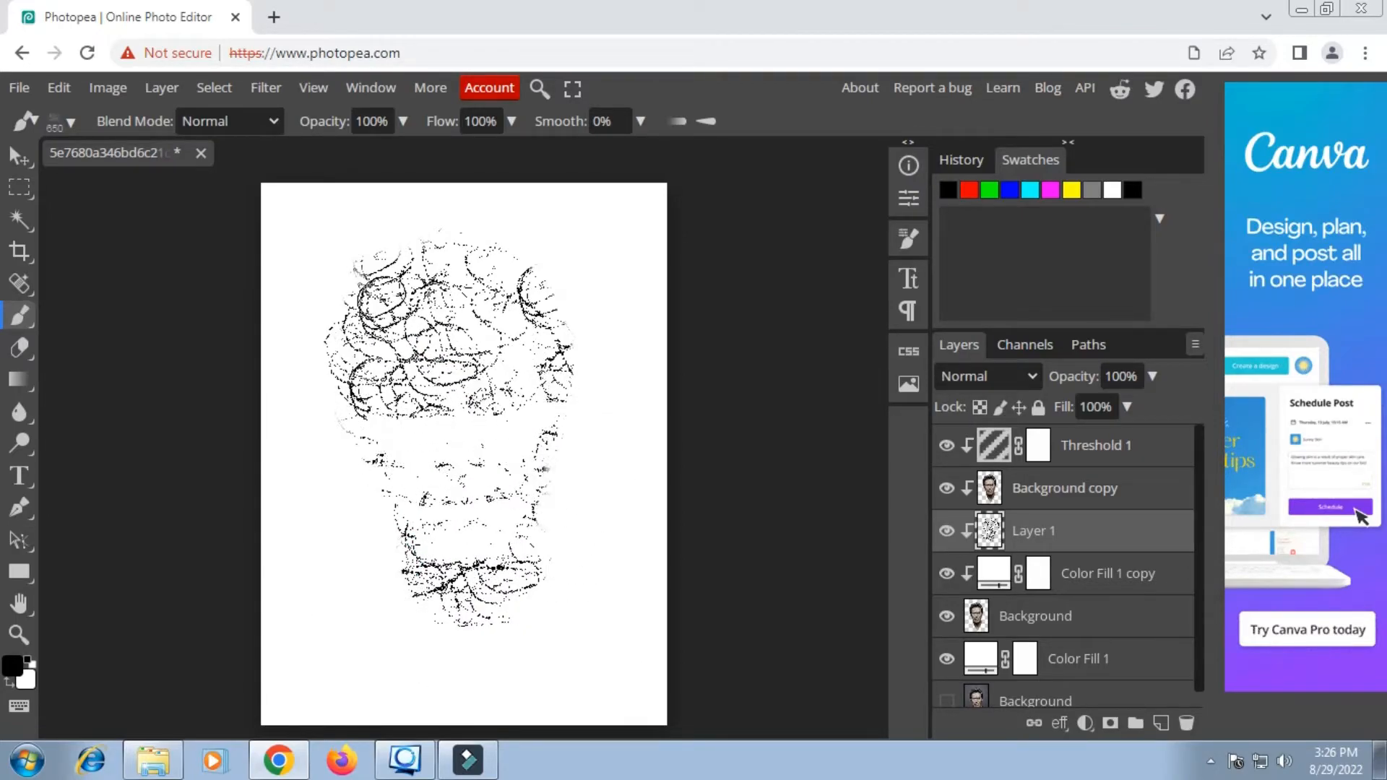
click(402, 356)
Rotate the scribble brush tip to point nearly straight down and stamp more texture over the hair, face, and neck
right_click(442, 314)
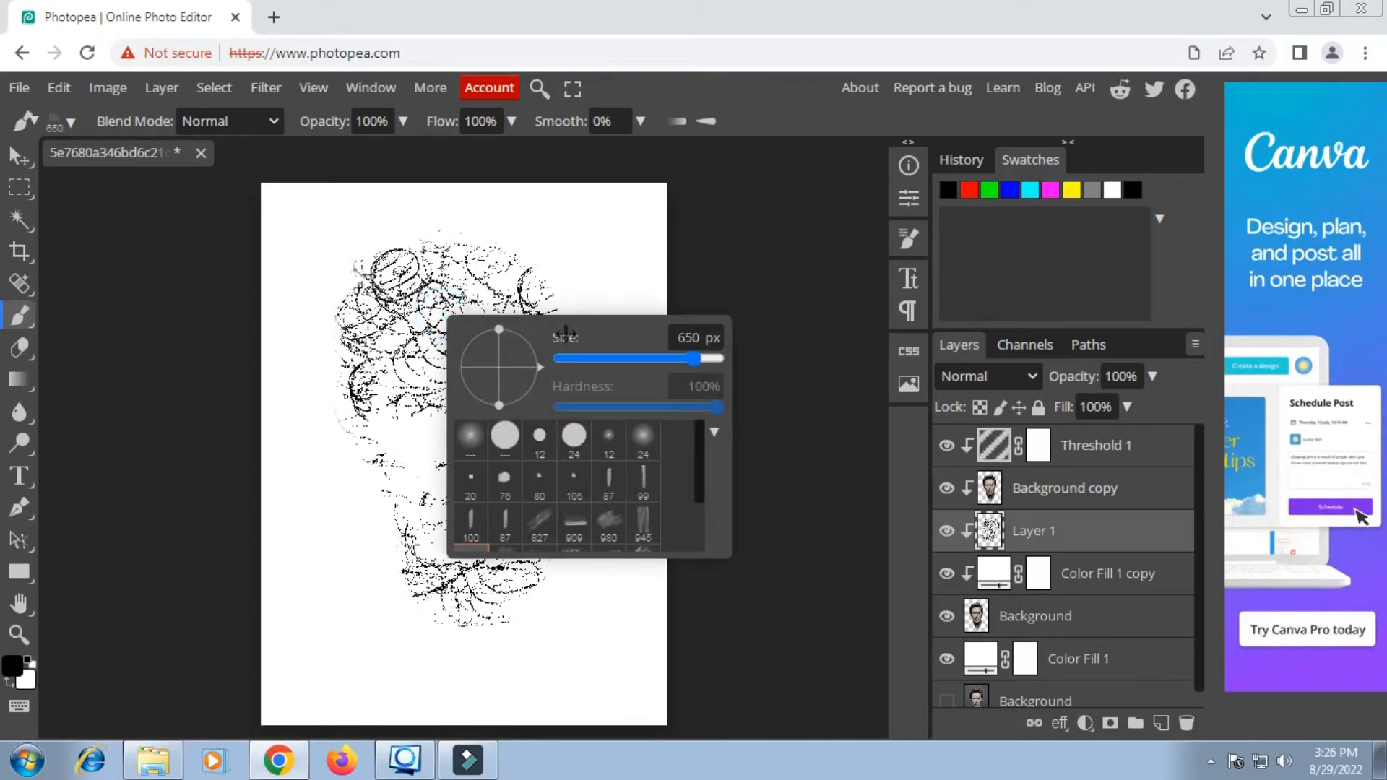
drag(541, 367, 507, 413)
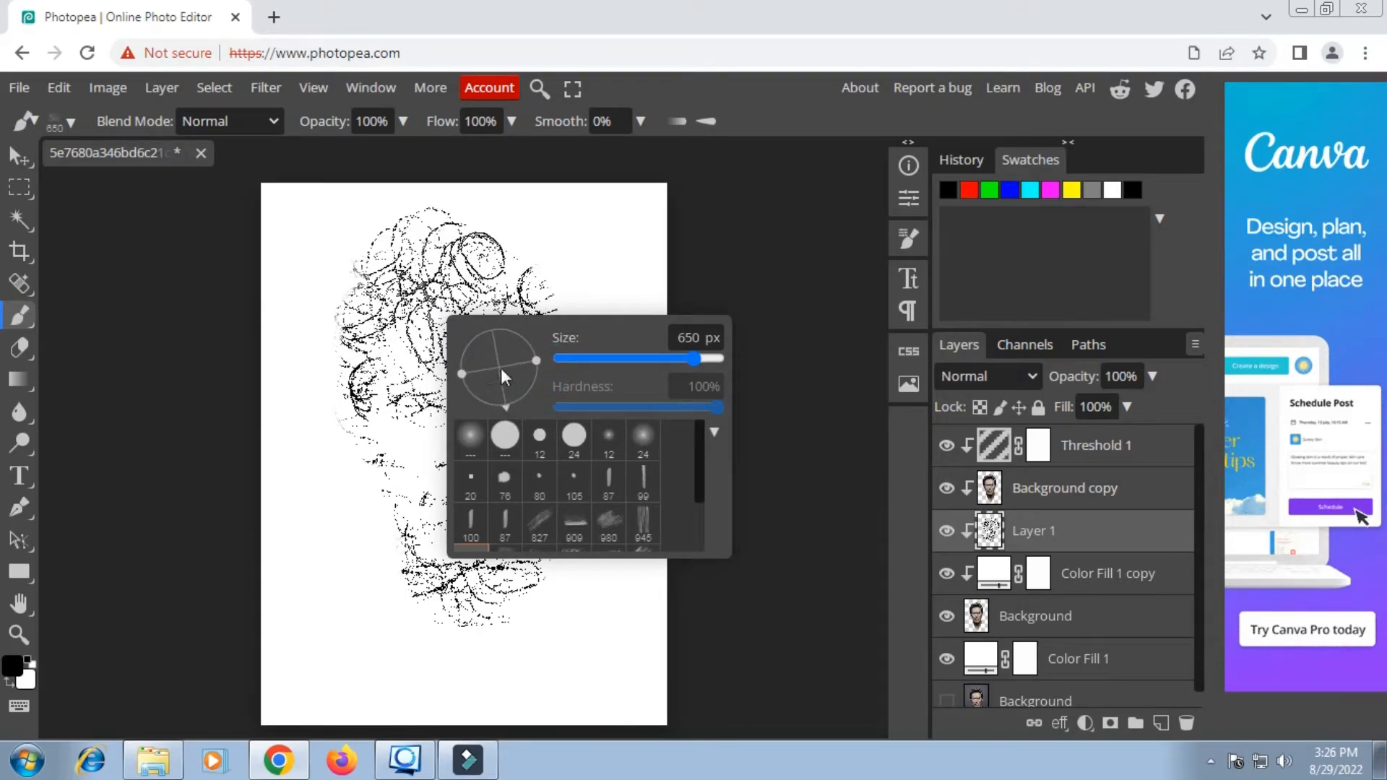
click(491, 284)
click(551, 382)
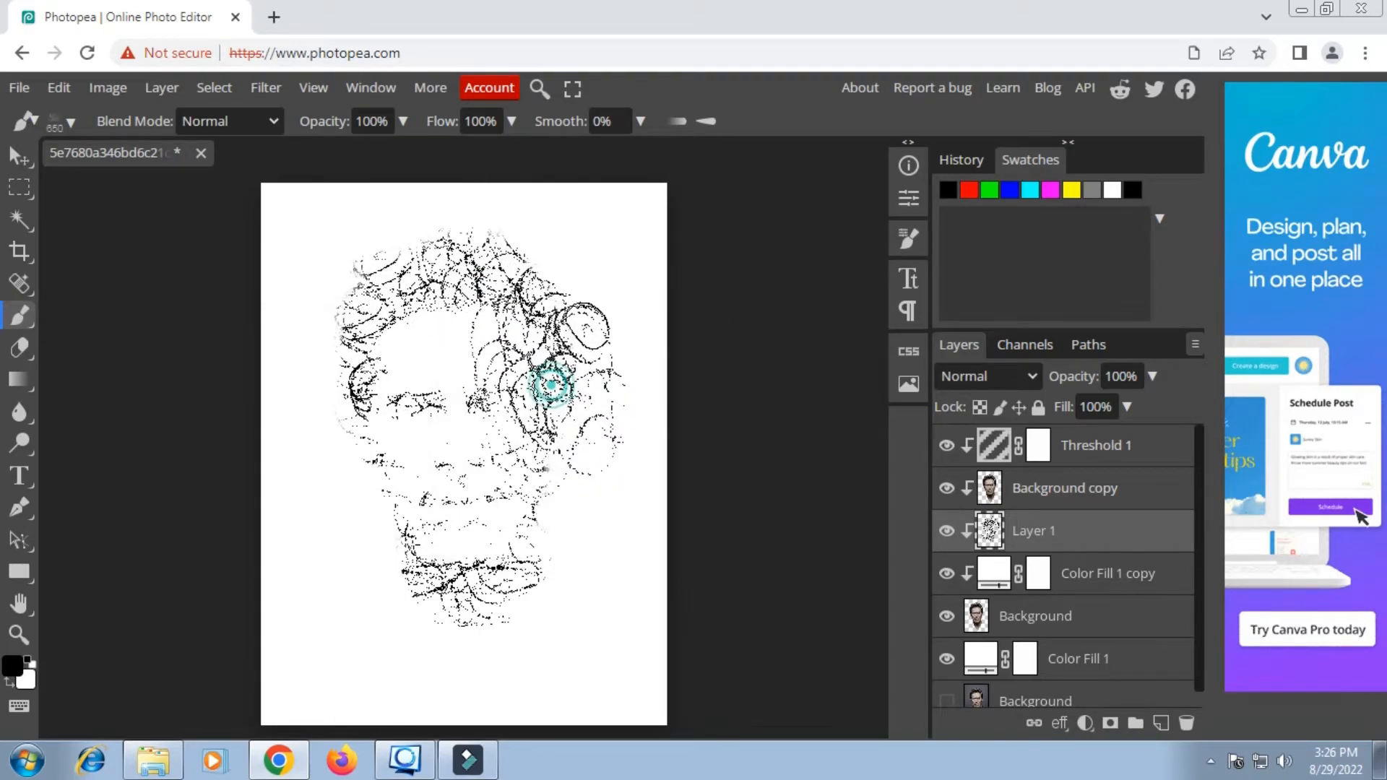
click(411, 365)
click(425, 522)
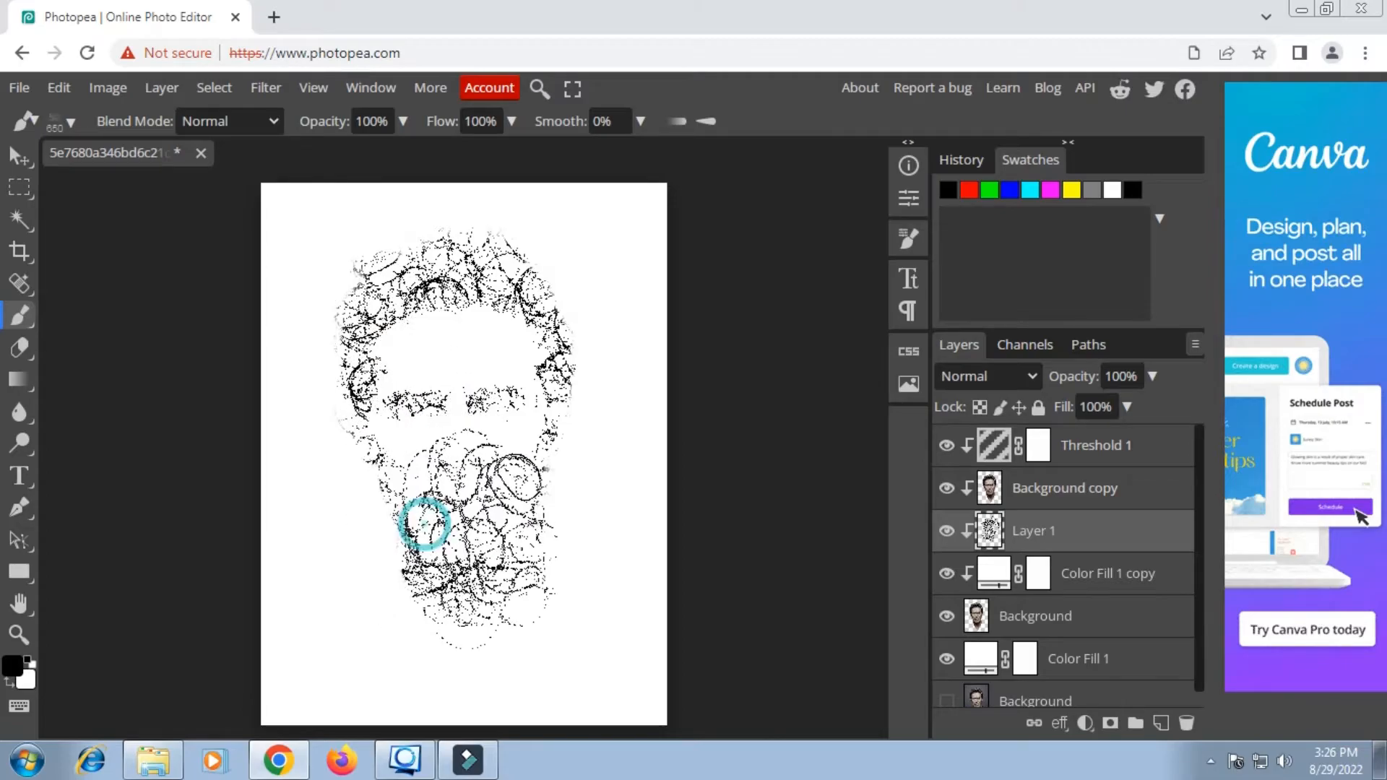
click(550, 546)
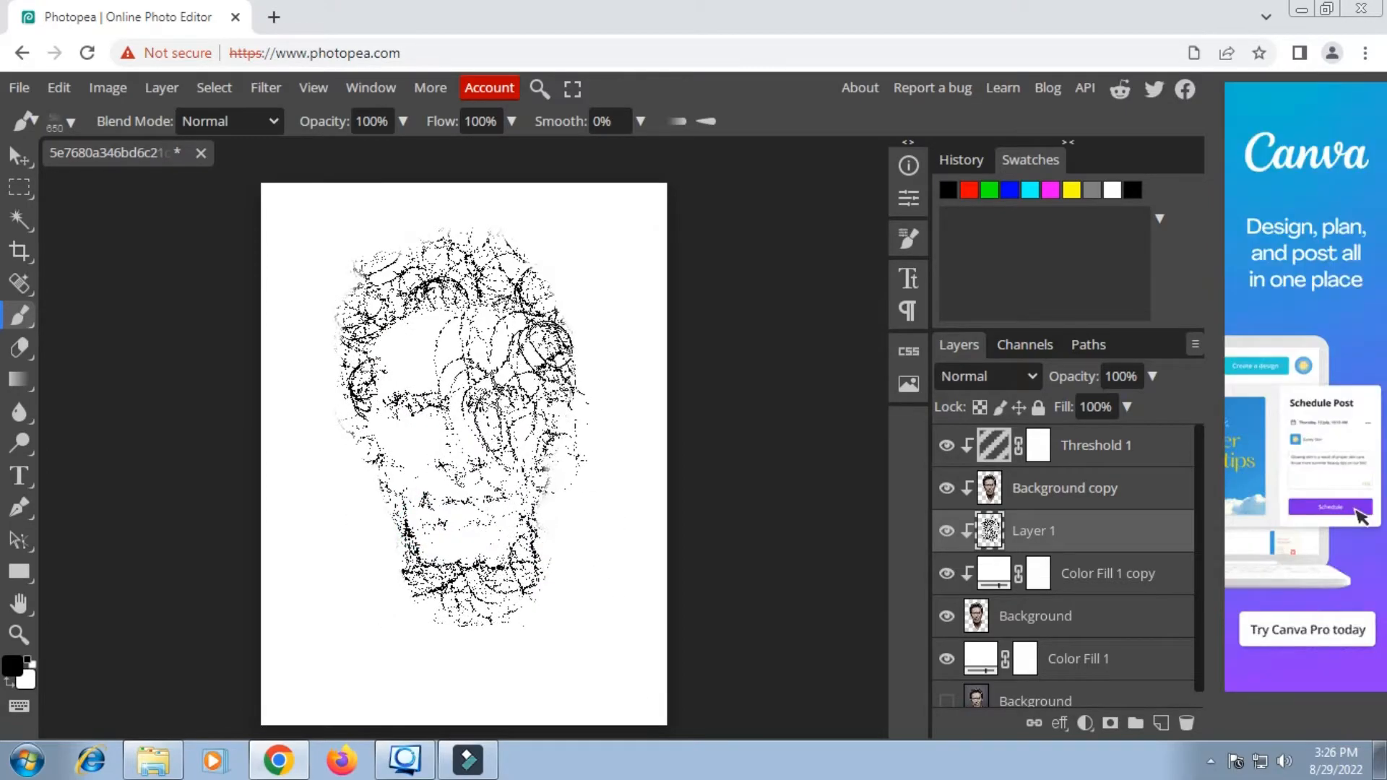
click(557, 396)
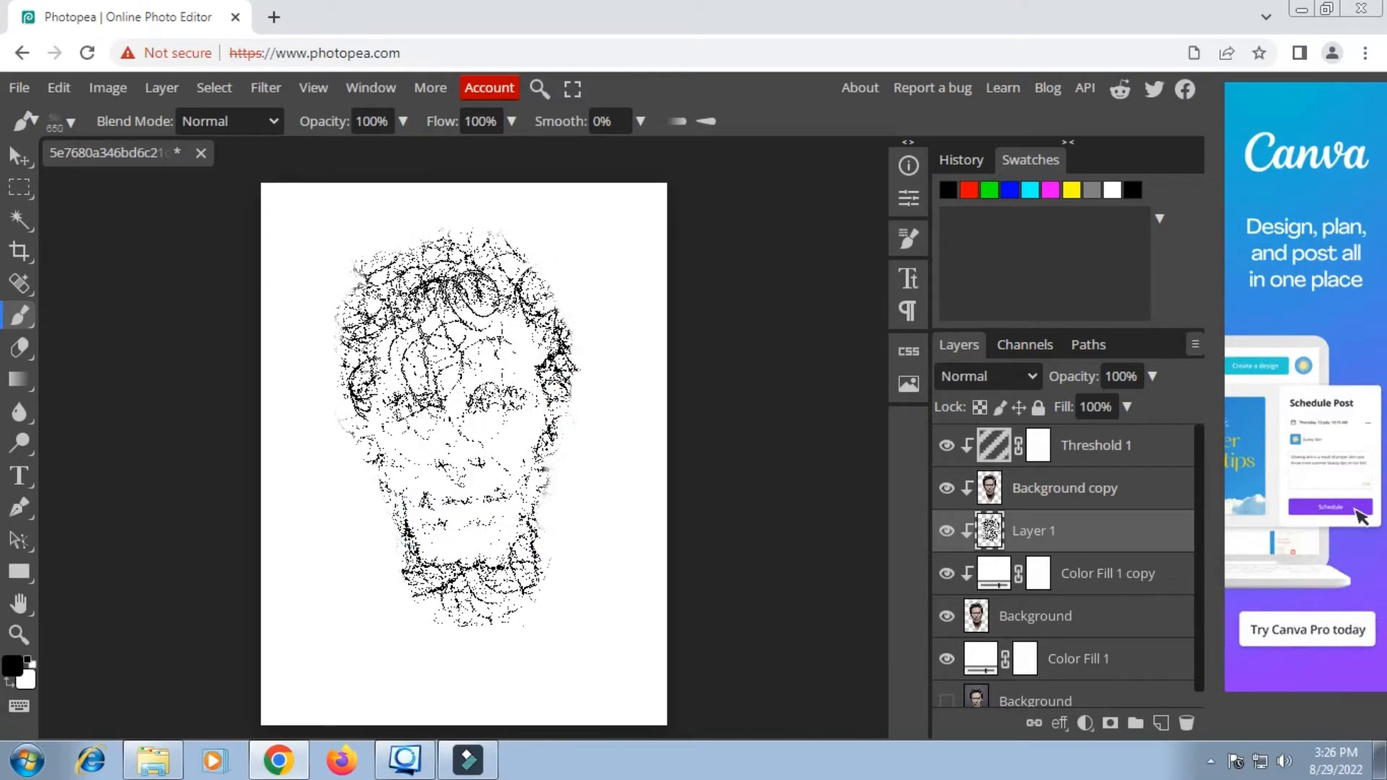
Rotate the brush tip to point diagonally up and left, and stamp scribbles over the hair and both sides of the face
right_click(373, 357)
mouse_move(447, 445)
mouse_down()
mouse_move(435, 444)
mouse_move(466, 415)
mouse_move(378, 363)
mouse_up()
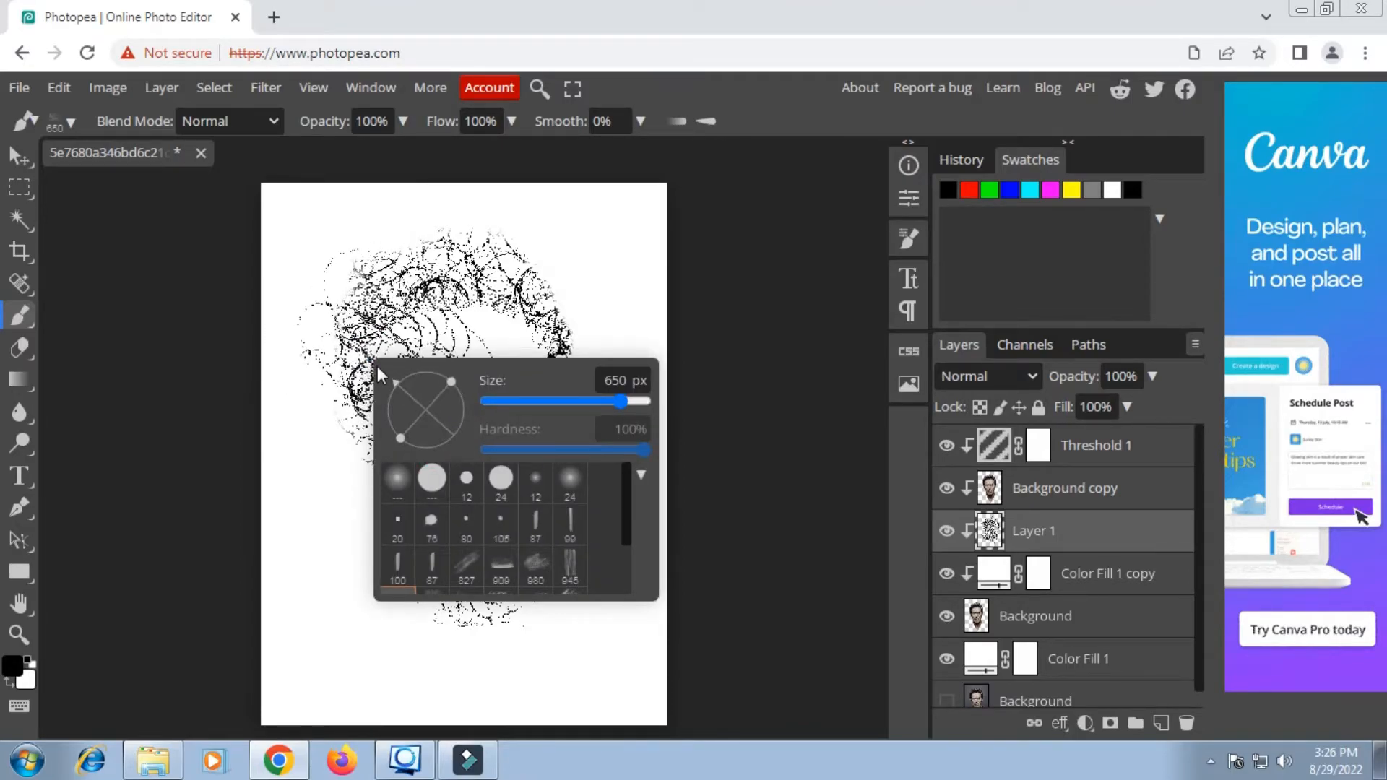
click(394, 290)
click(510, 270)
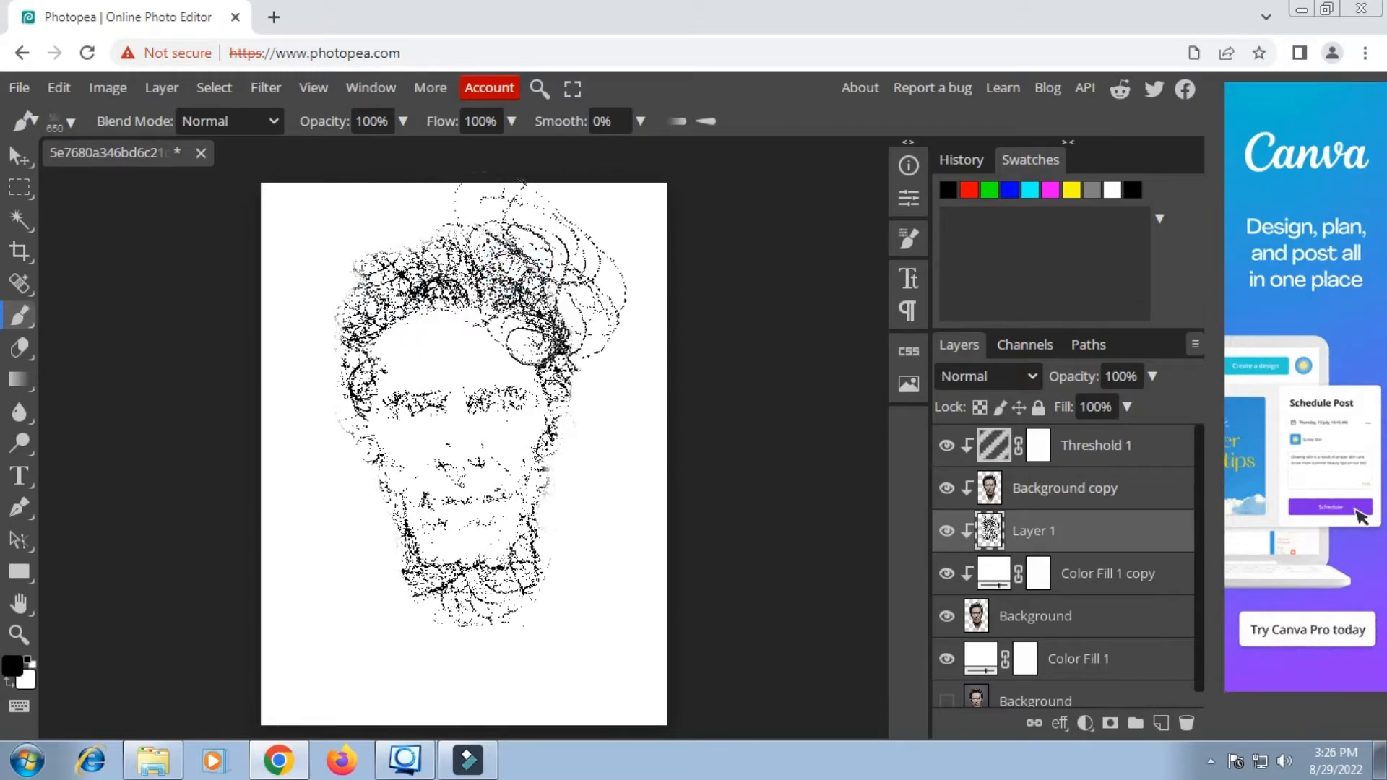
click(533, 389)
click(345, 405)
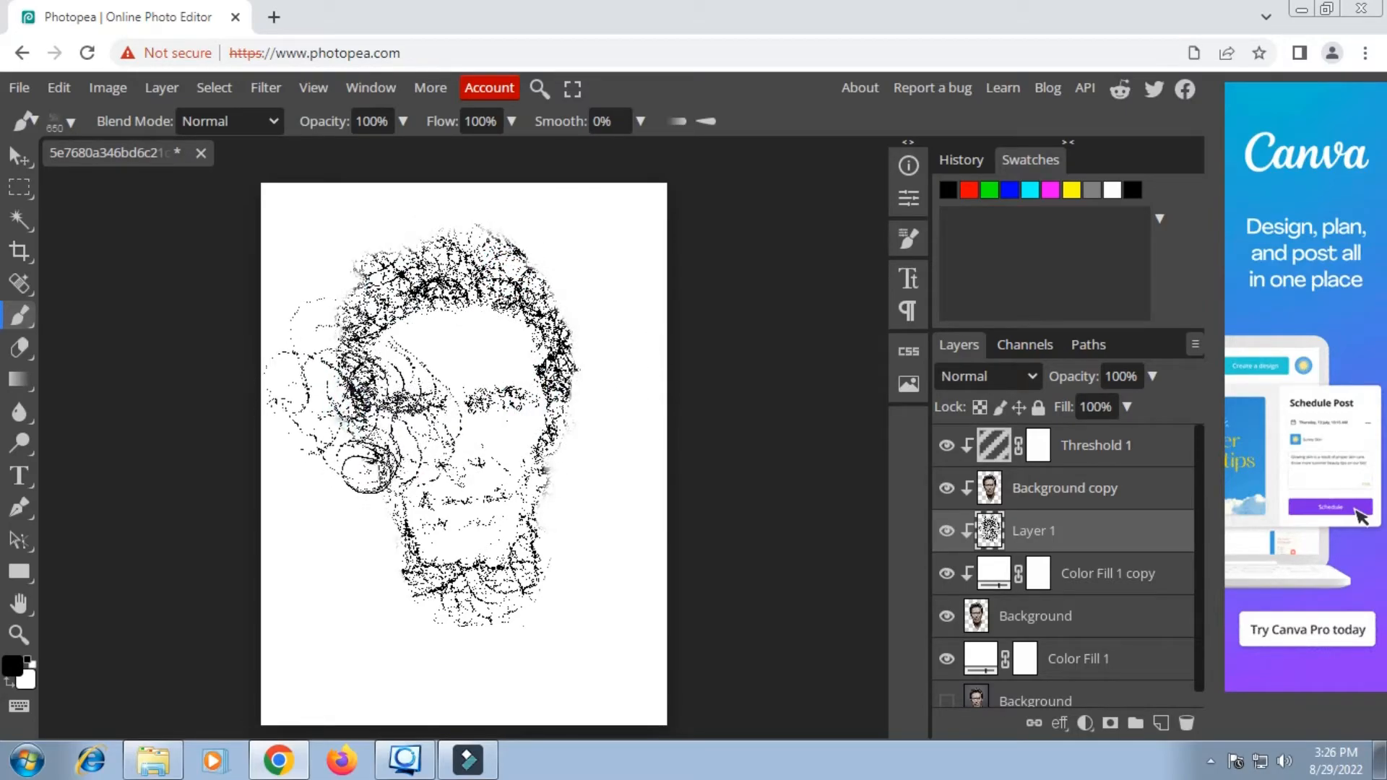
Squeeze the brush tip into a narrow ellipse tilted slightly left of vertical and stamp scribbles along the sides of the face
right_click(484, 391)
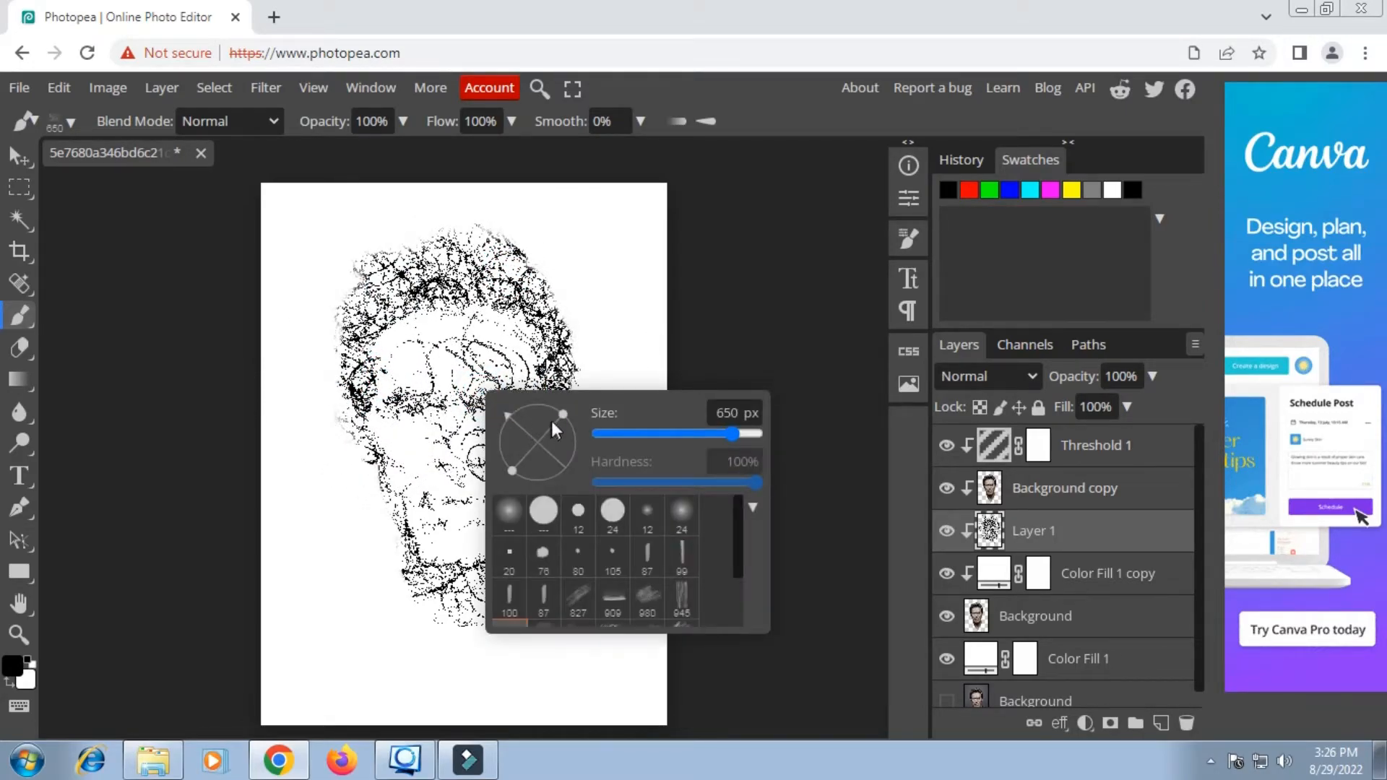
mouse_move(562, 415)
mouse_down()
mouse_move(555, 426)
mouse_move(514, 412)
mouse_move(524, 406)
mouse_up()
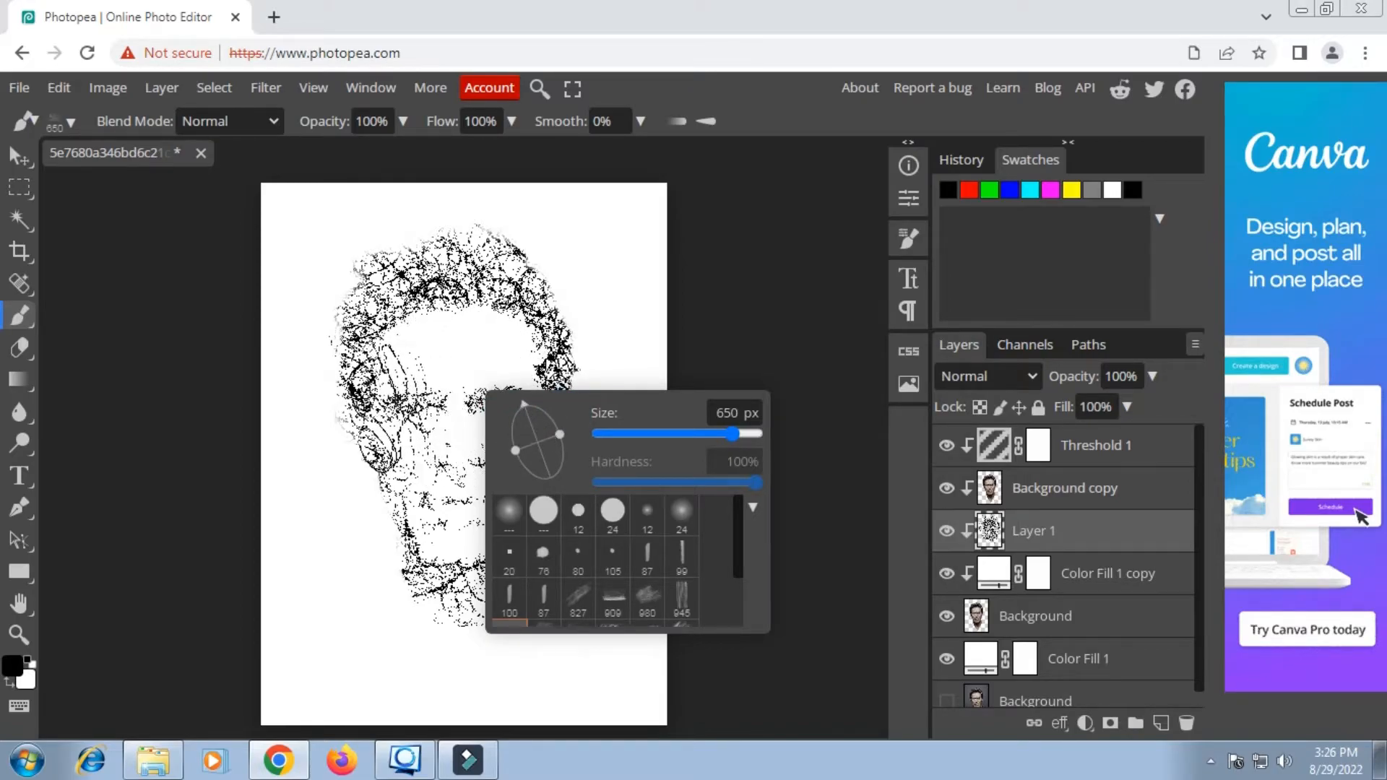
click(370, 370)
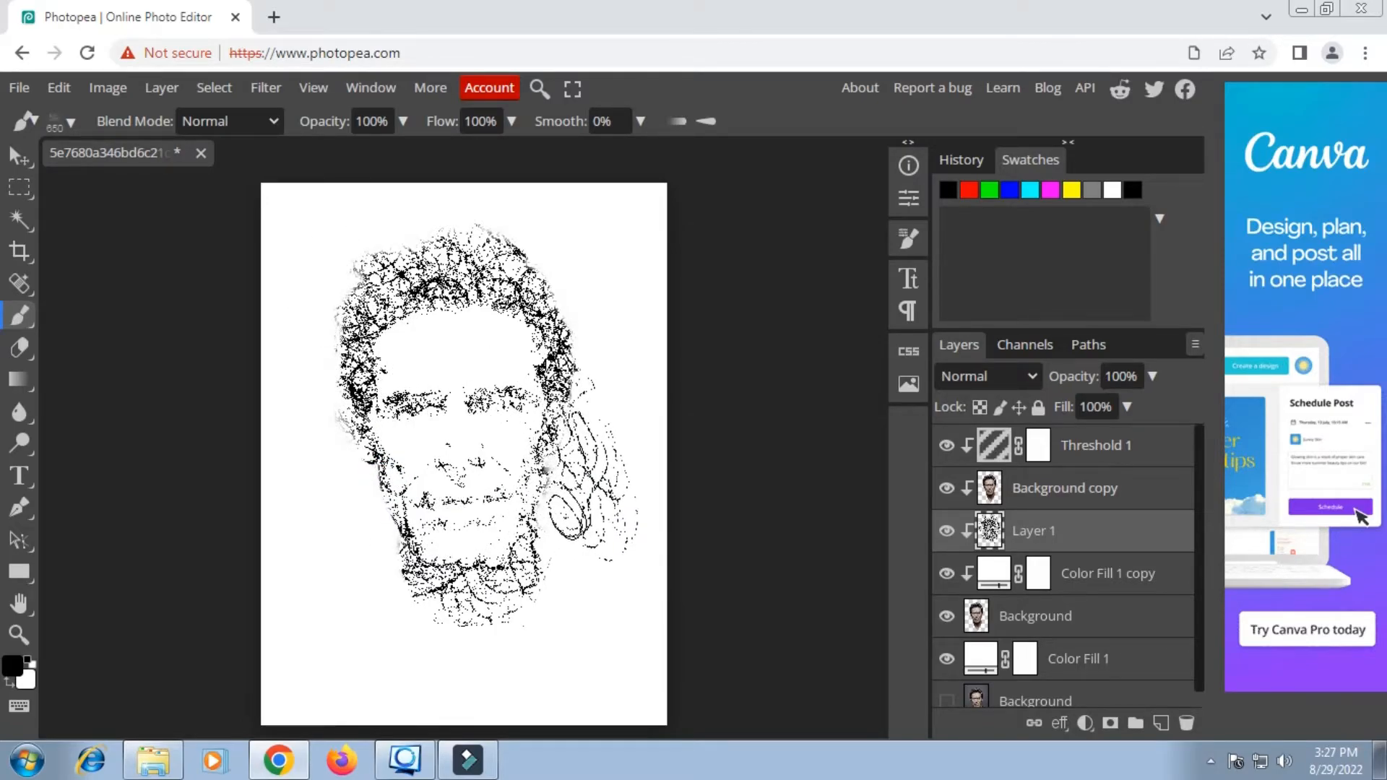
click(419, 508)
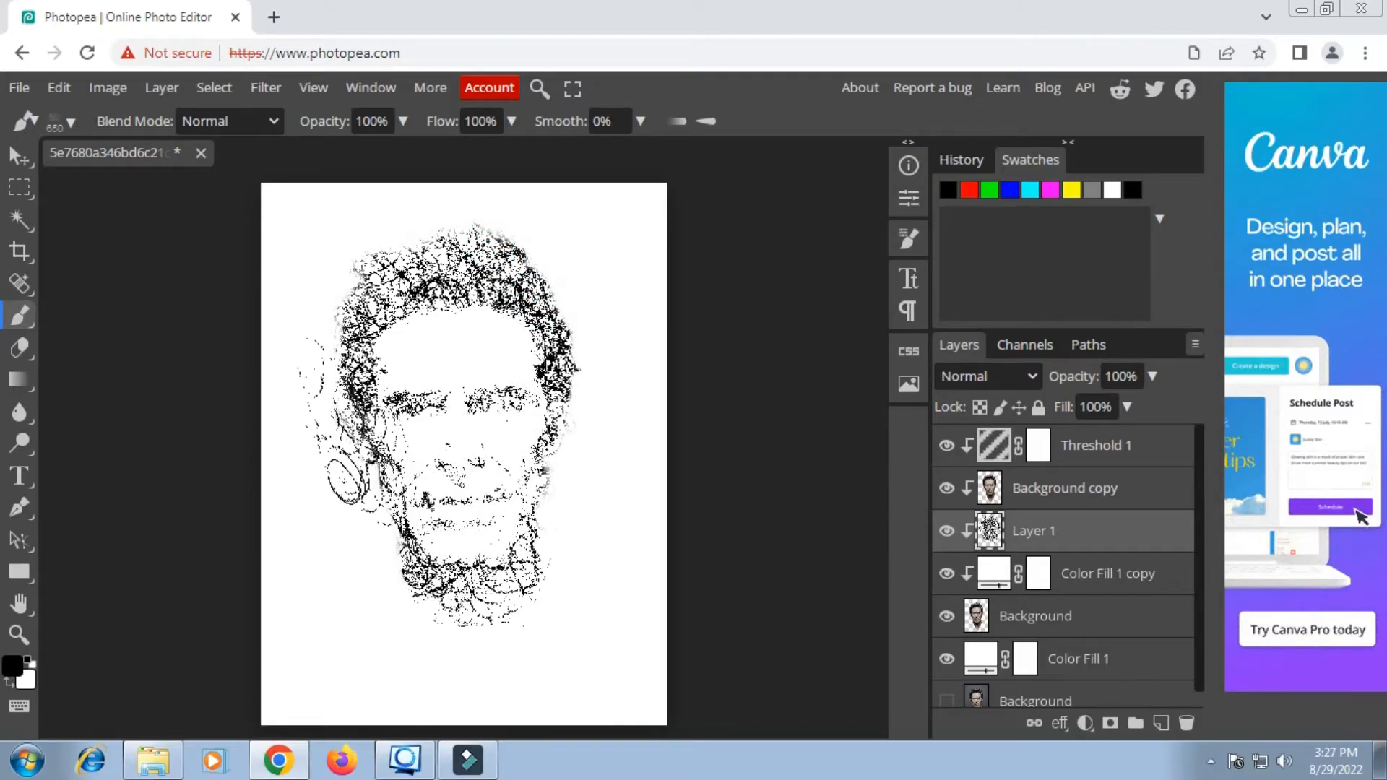
Tilt the narrow elliptical brush tip slightly right of vertical and stamp scribbles over the hair, cheek edge, and jaw
right_click(597, 376)
mouse_move(543, 349)
mouse_down()
mouse_move(578, 353)
mouse_move(556, 350)
mouse_up()
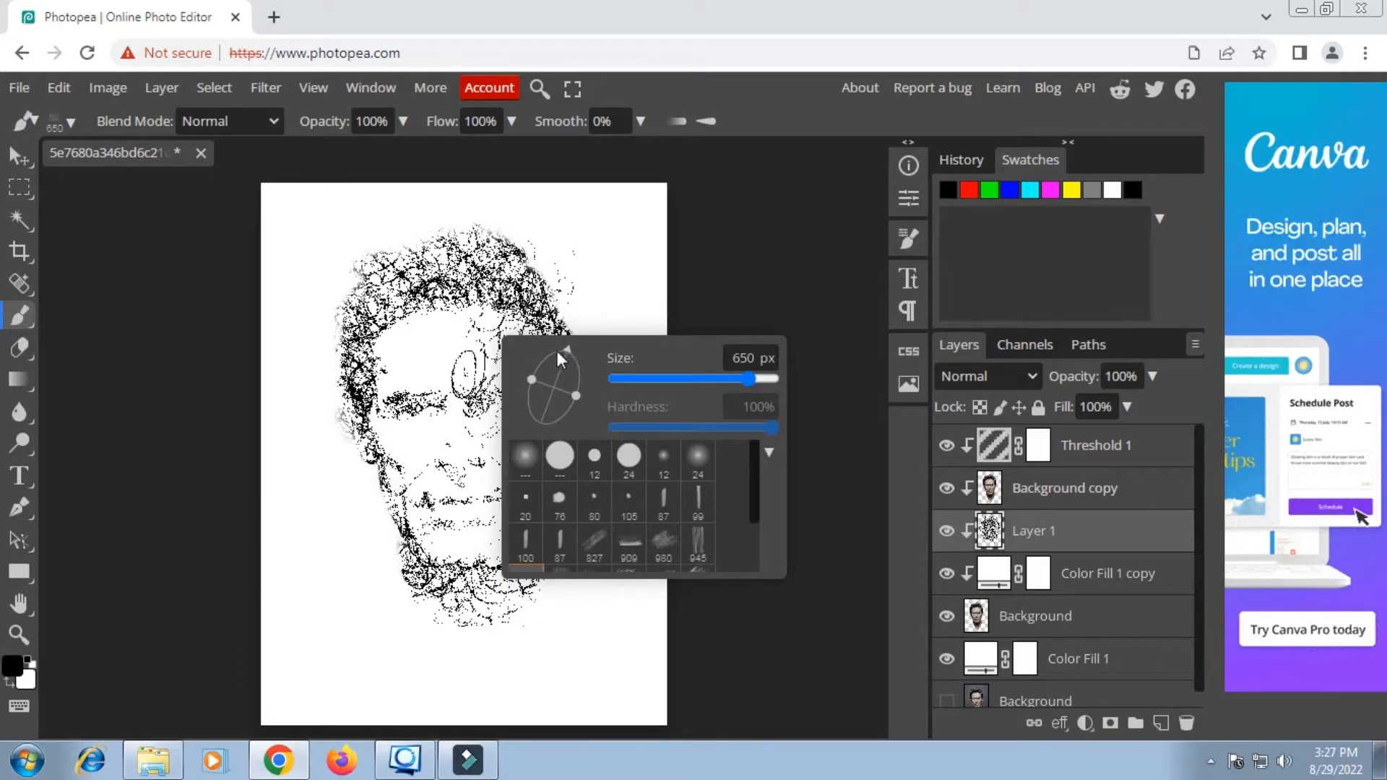
click(354, 324)
click(361, 333)
click(454, 260)
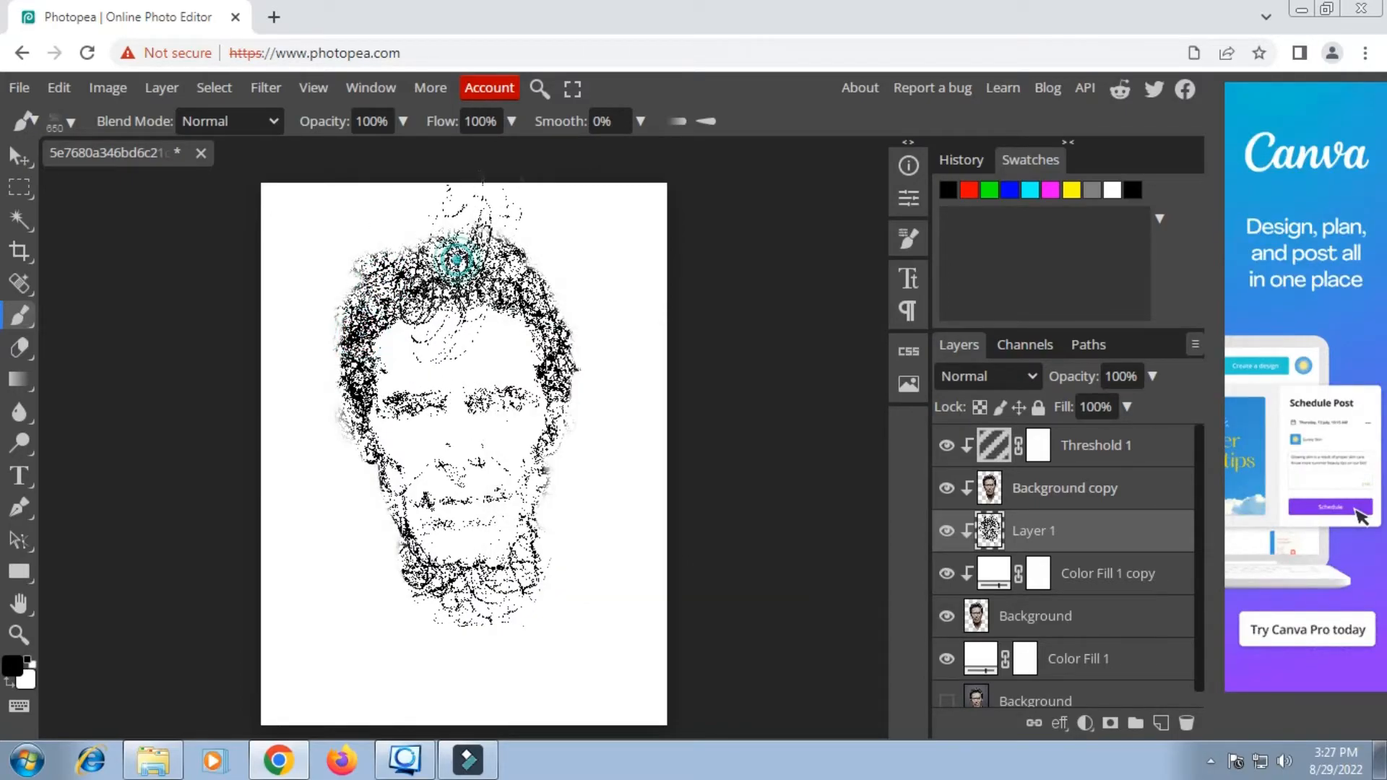
click(565, 435)
click(538, 547)
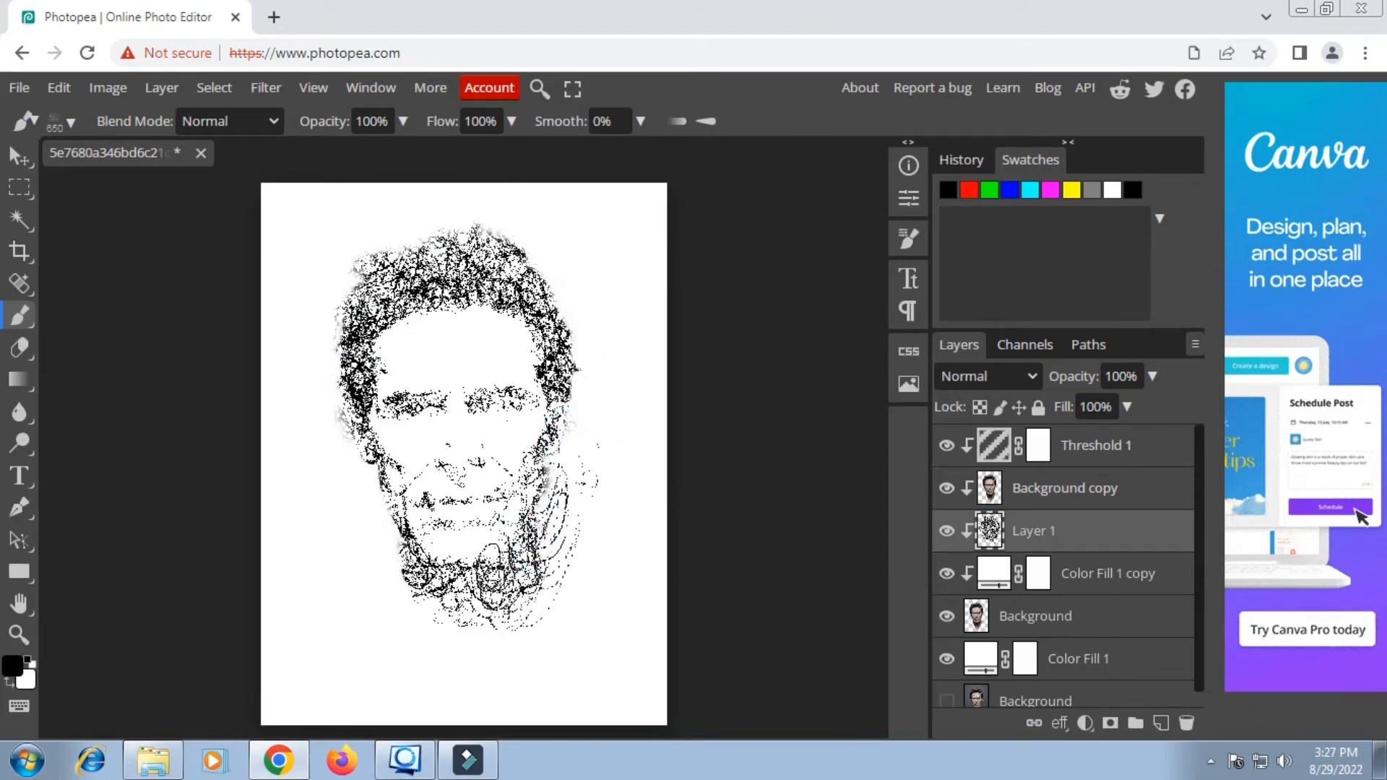
Turn the brush tip into a flat horizontal ellipse and stamp scribbles across the eyes, nose, and mouth on Layer 1
right_click(452, 336)
mouse_move(530, 386)
mouse_down()
mouse_move(535, 413)
mouse_move(497, 402)
mouse_up()
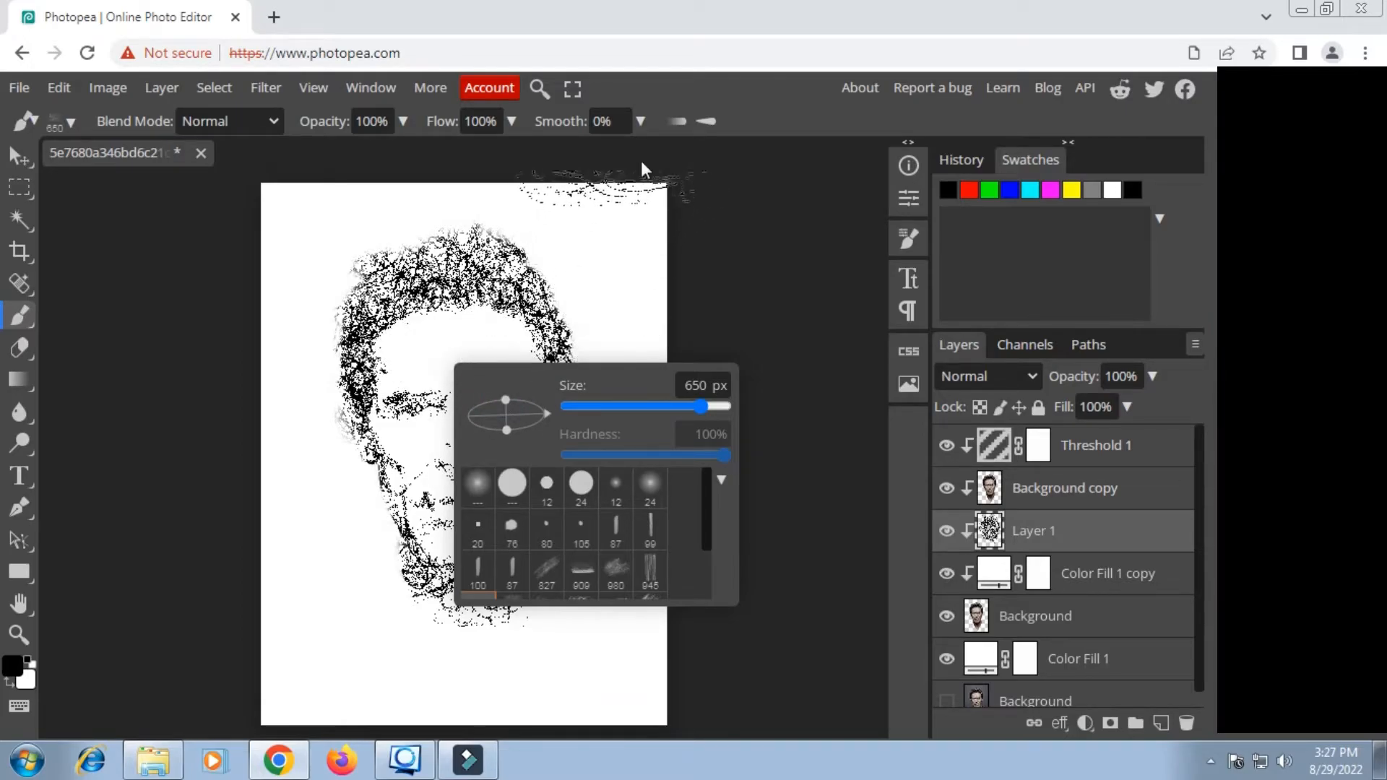
click(746, 89)
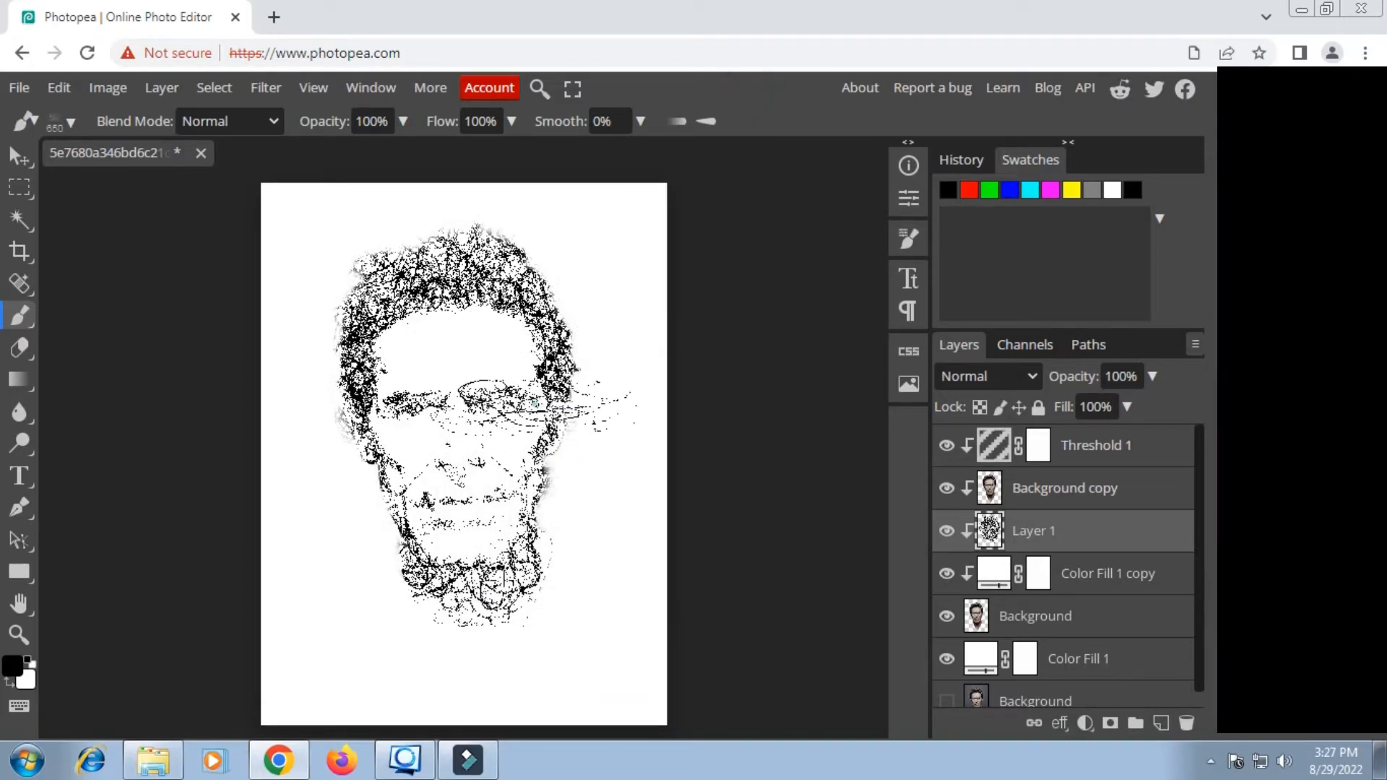
click(466, 408)
click(446, 413)
click(486, 462)
click(491, 464)
click(522, 405)
click(452, 397)
click(491, 508)
click(507, 498)
click(486, 519)
click(491, 487)
click(451, 478)
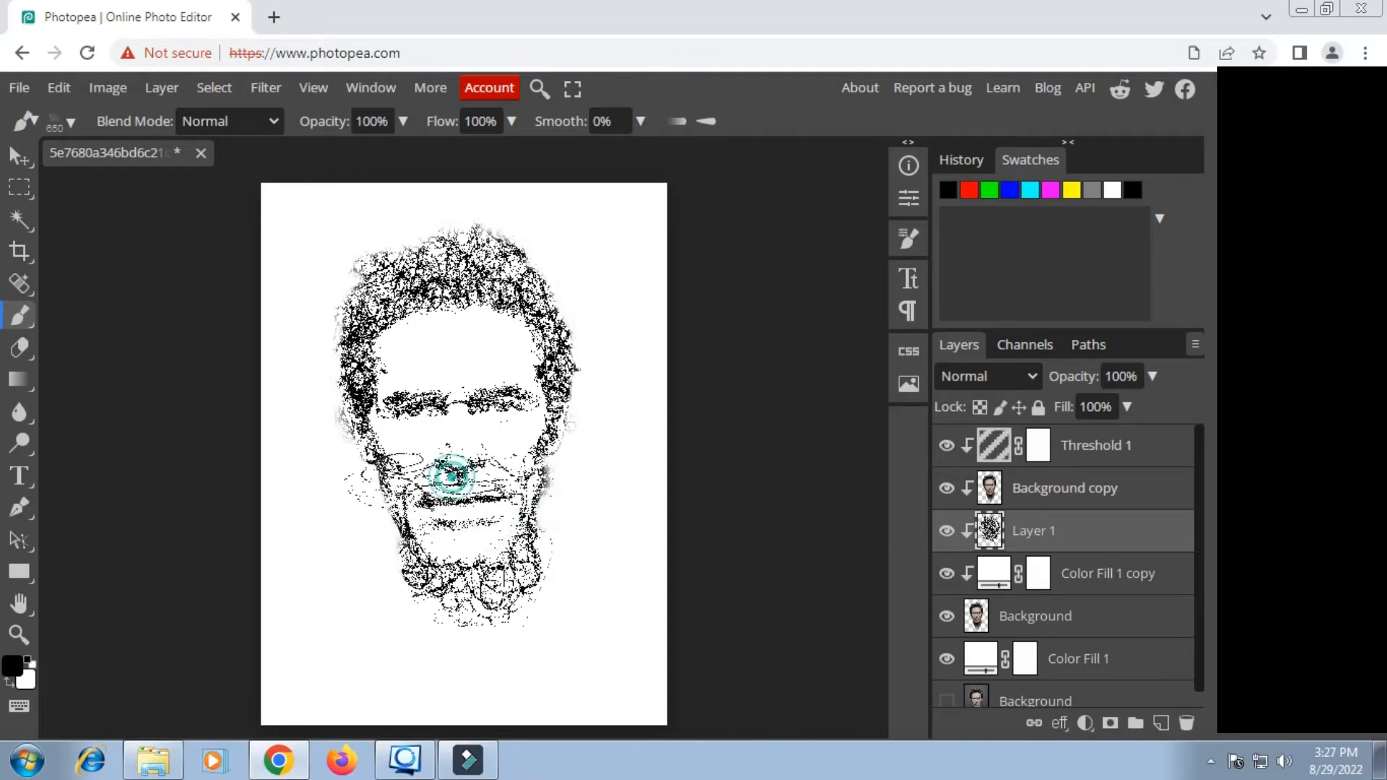
Stamp more flat horizontal scribbles over the cheeks, hair, chin, and lower neck
click(554, 486)
click(562, 514)
click(412, 470)
click(387, 448)
click(410, 282)
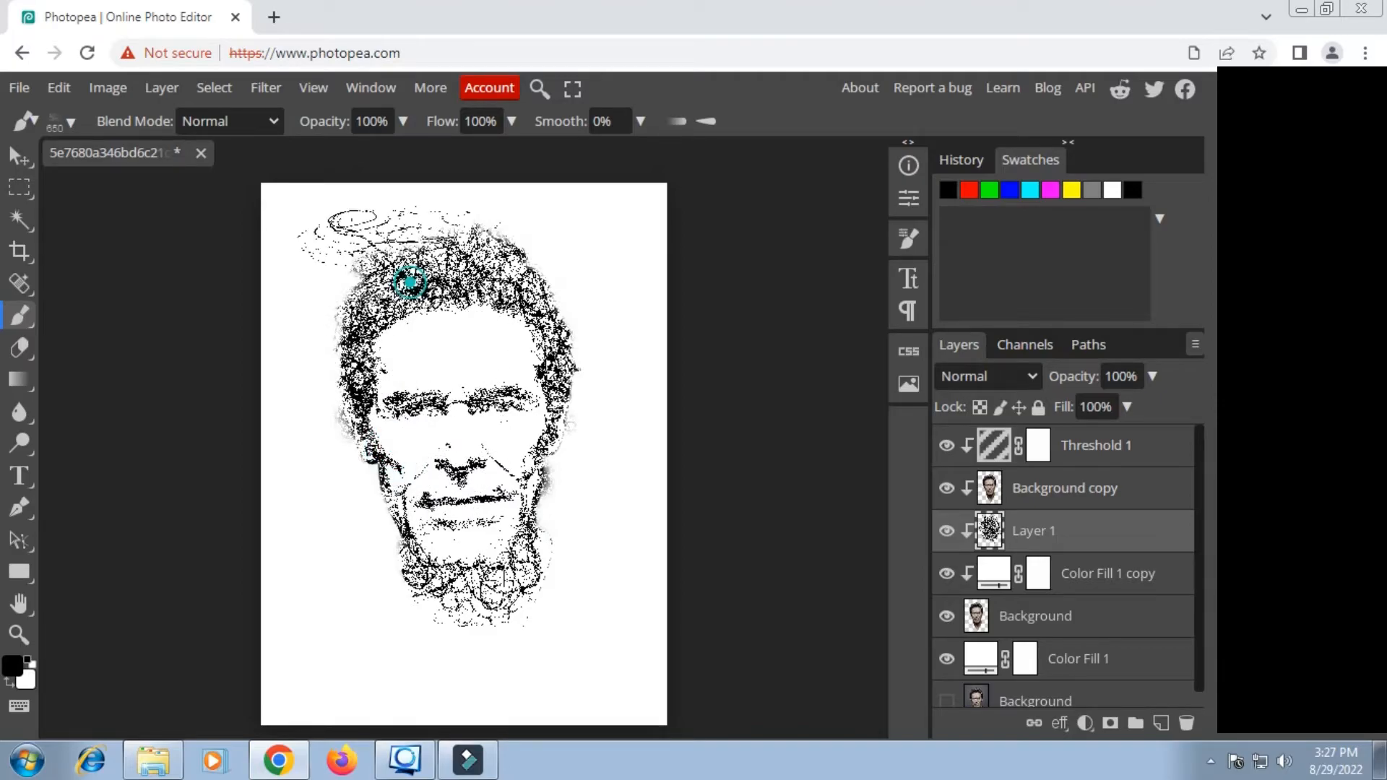
click(403, 214)
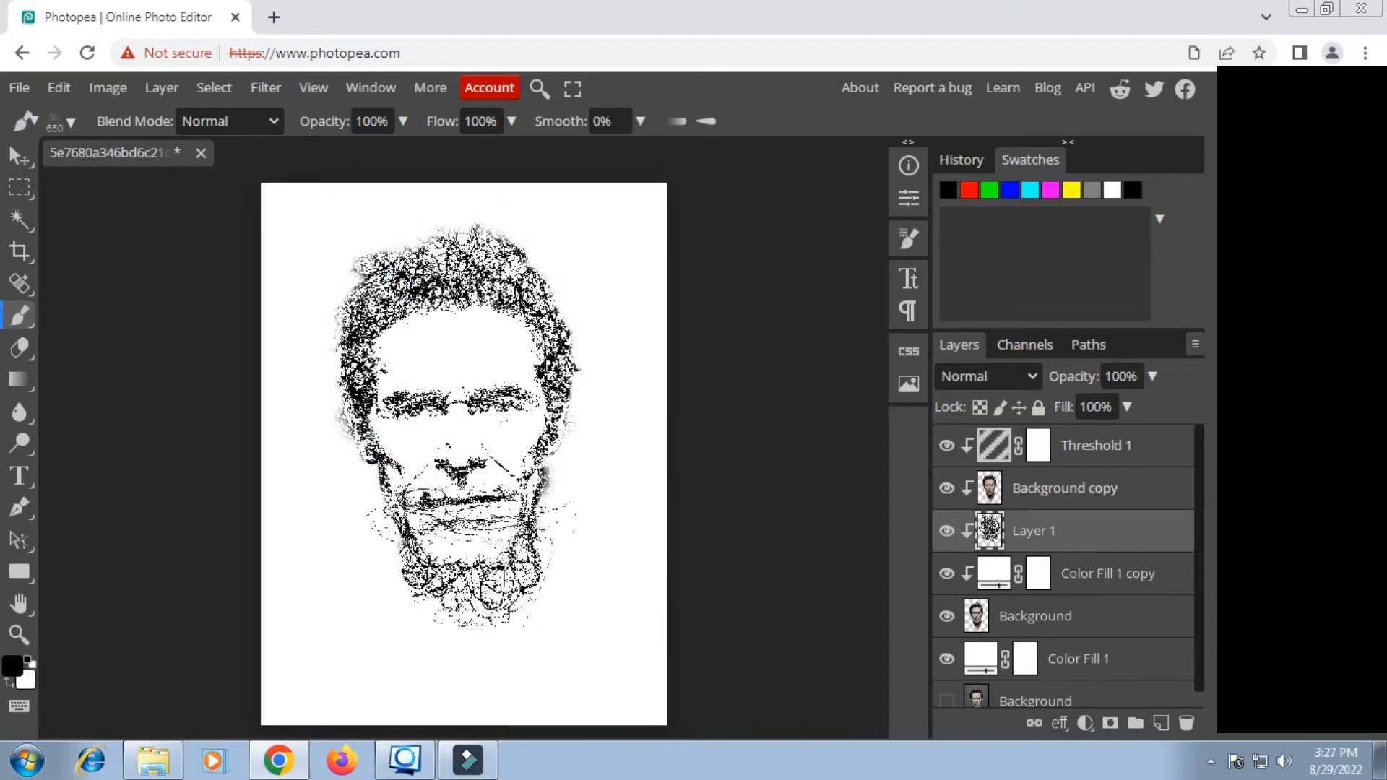
click(486, 626)
mouse_move(498, 653)
mouse_down()
mouse_move(574, 654)
mouse_move(634, 627)
mouse_move(597, 614)
mouse_up()
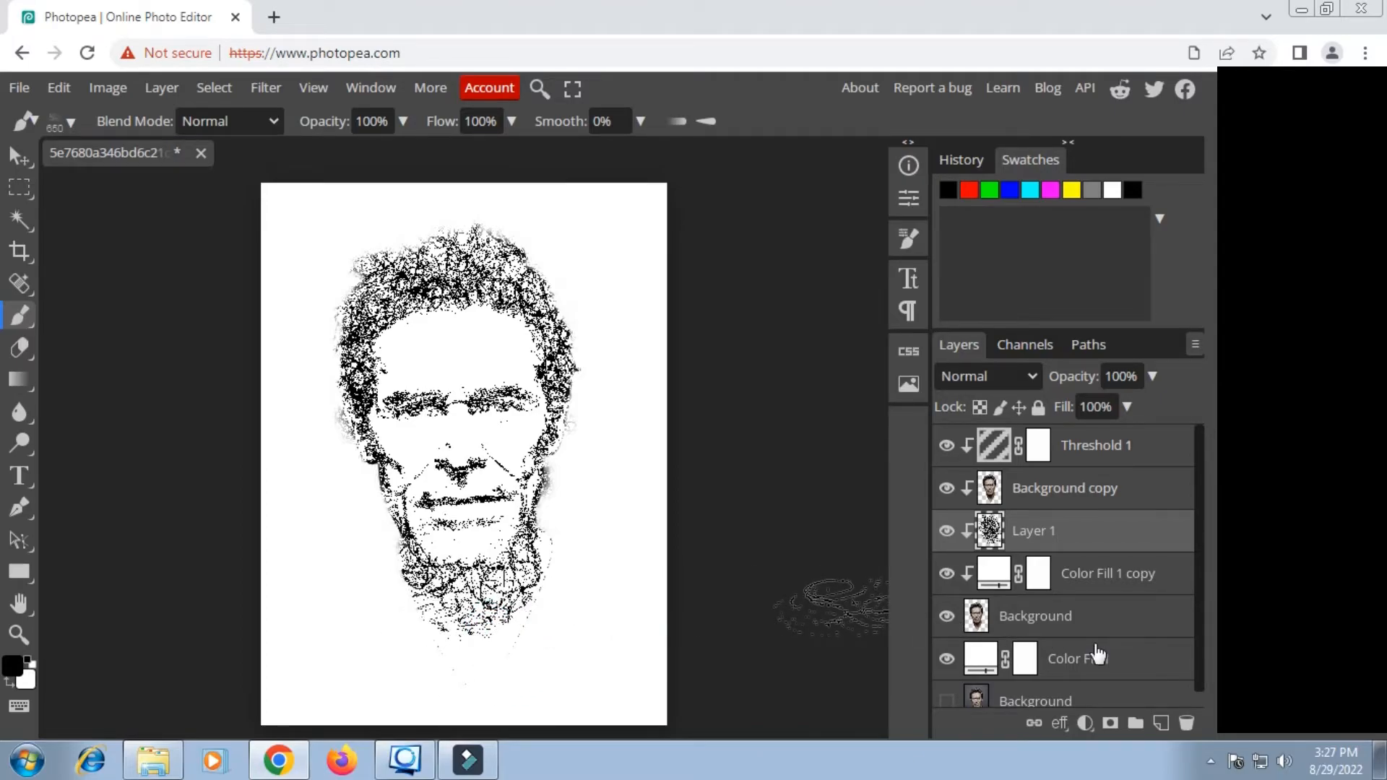
Duplicate the scribble layer Layer 1 twice to strengthen the texture, toggling the first copy's visibility to compare
right_click(1063, 546)
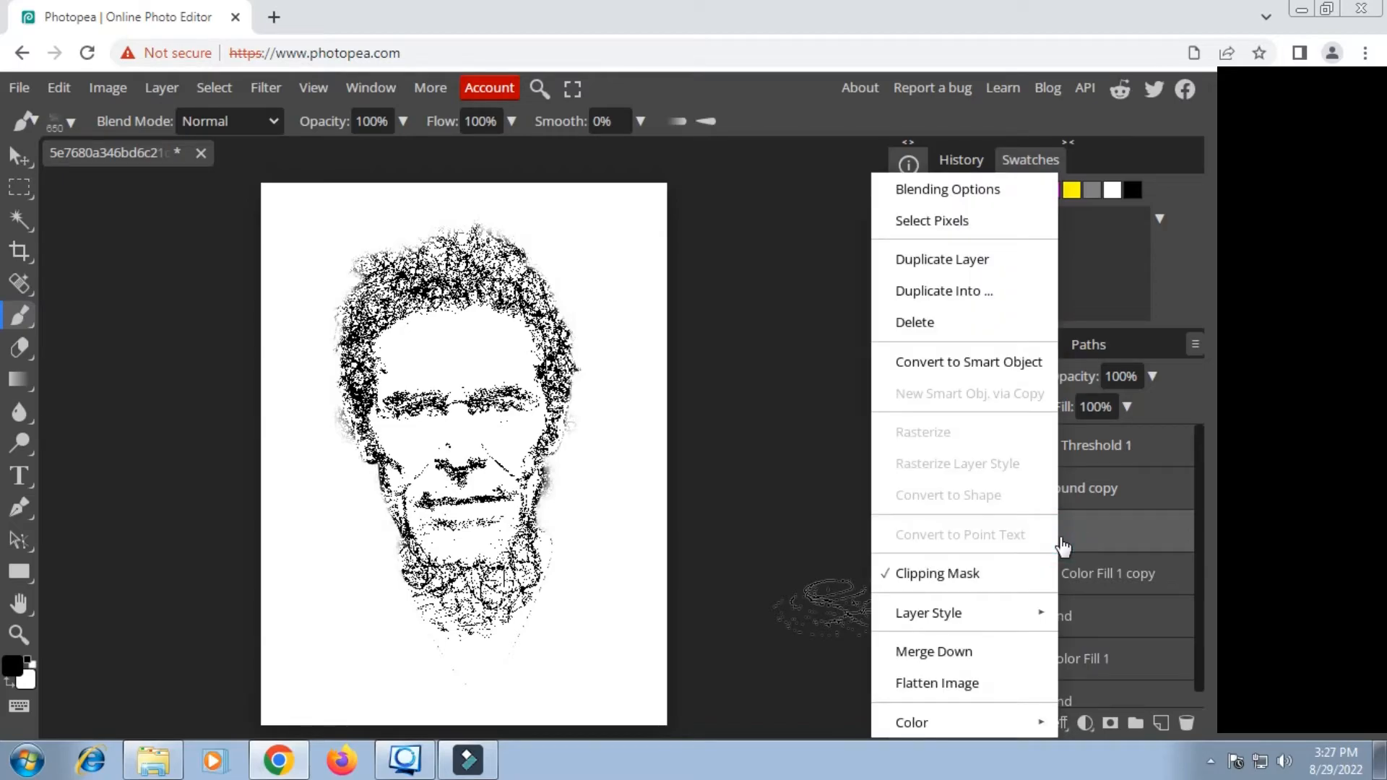
click(895, 254)
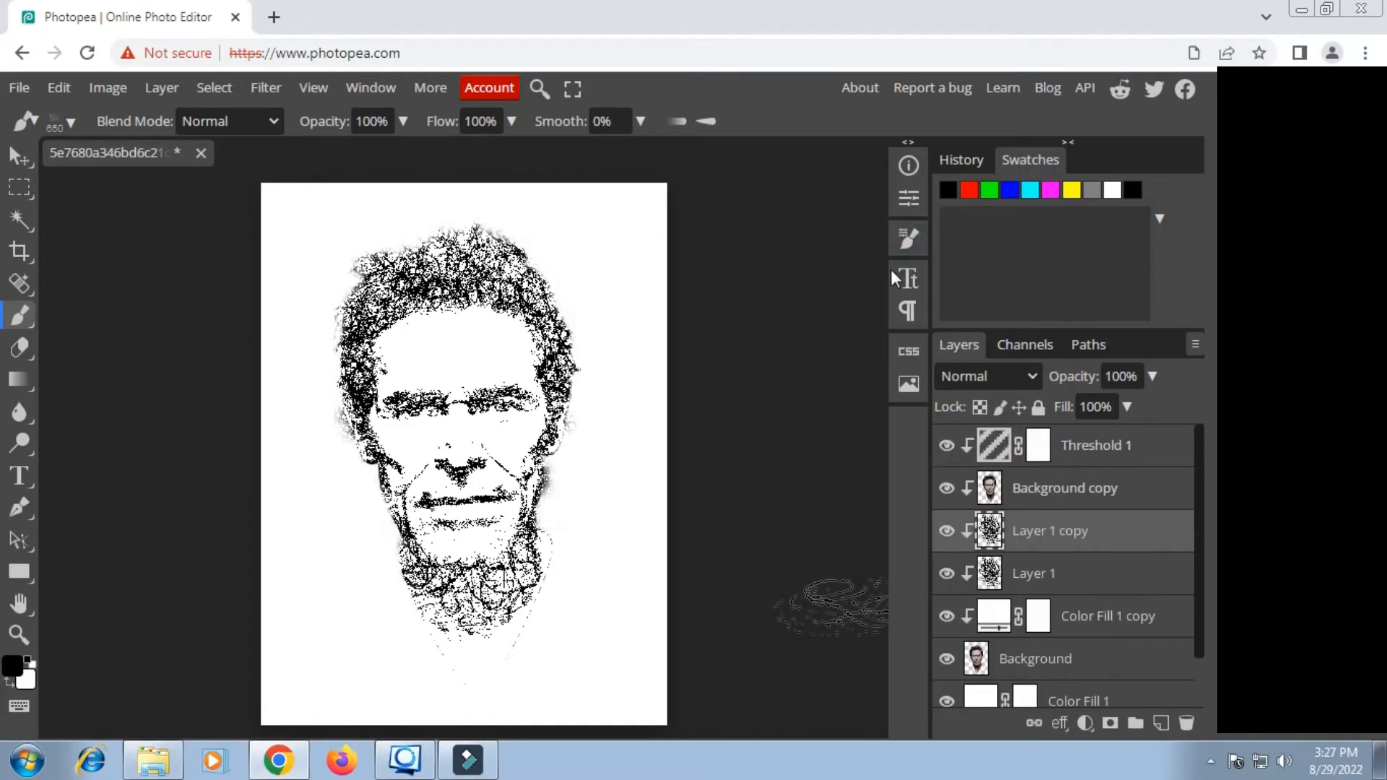
click(945, 532)
click(945, 531)
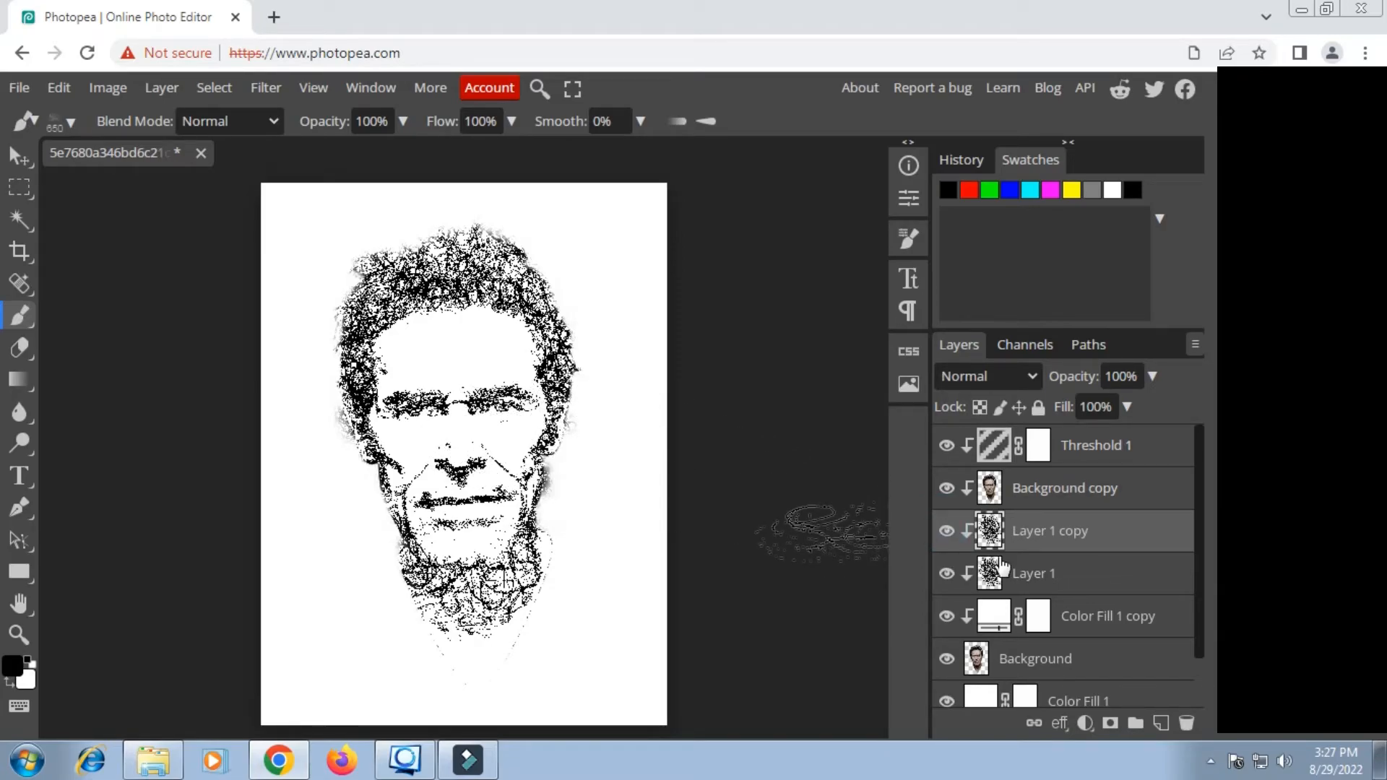
right_click(1020, 533)
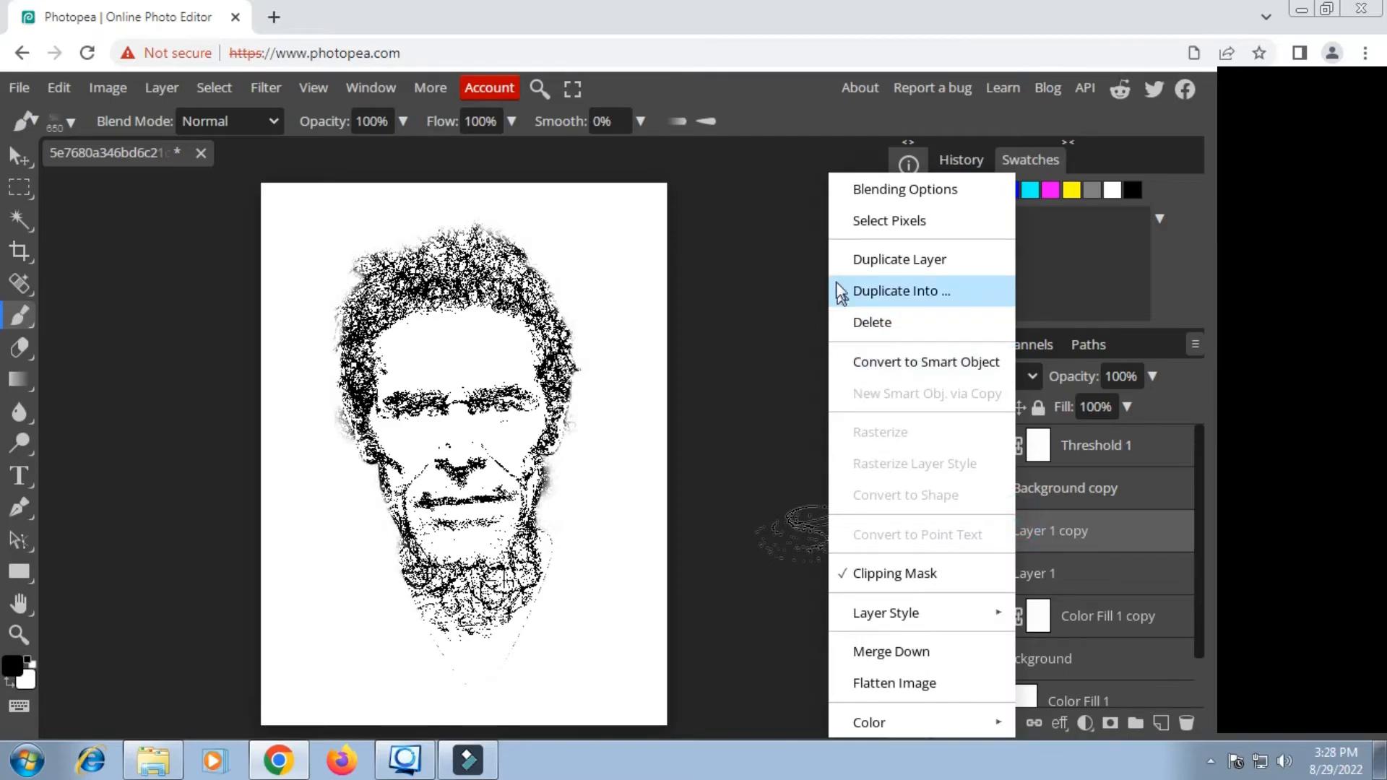
click(834, 258)
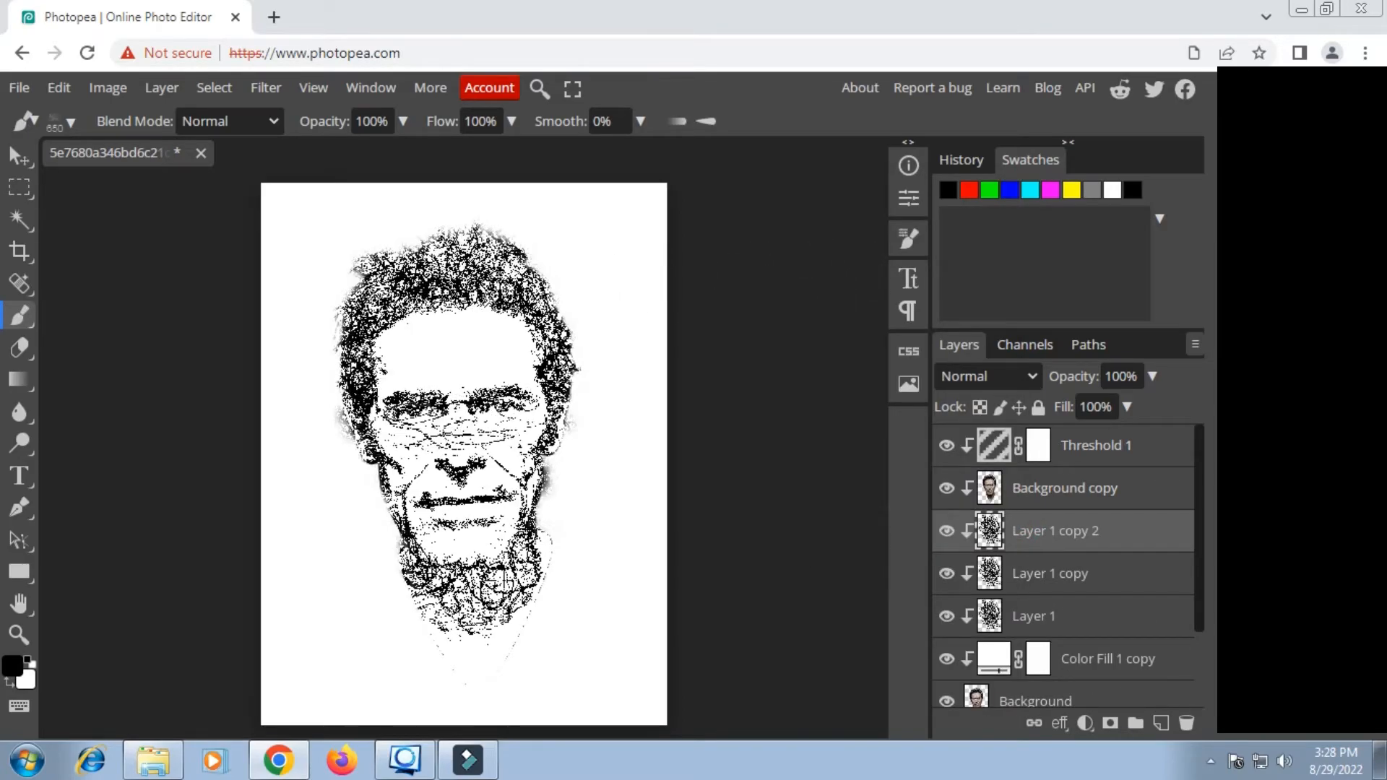
Add a new empty layer directly above Color Fill 1, beneath the cut-out Background layer
click(1078, 671)
scroll(1078, 670, down, 2)
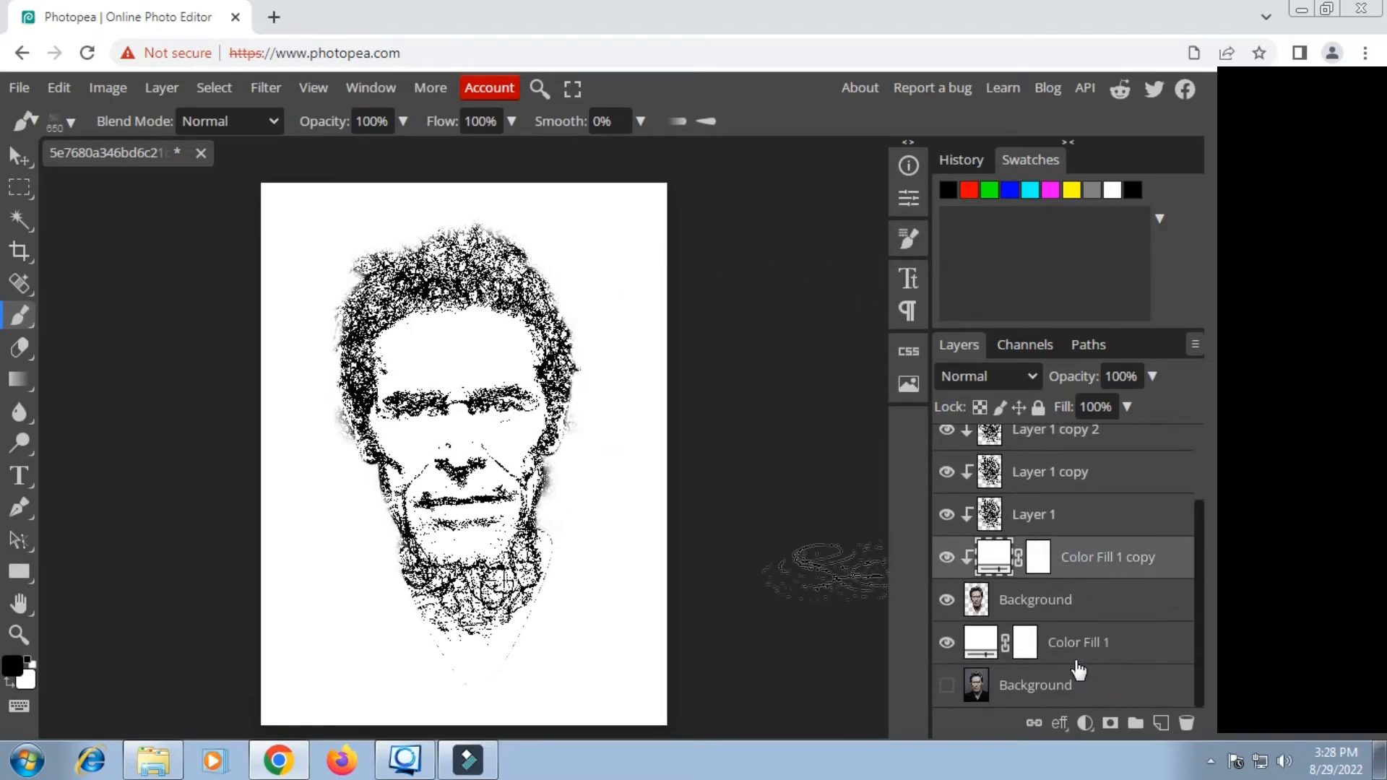
click(1064, 646)
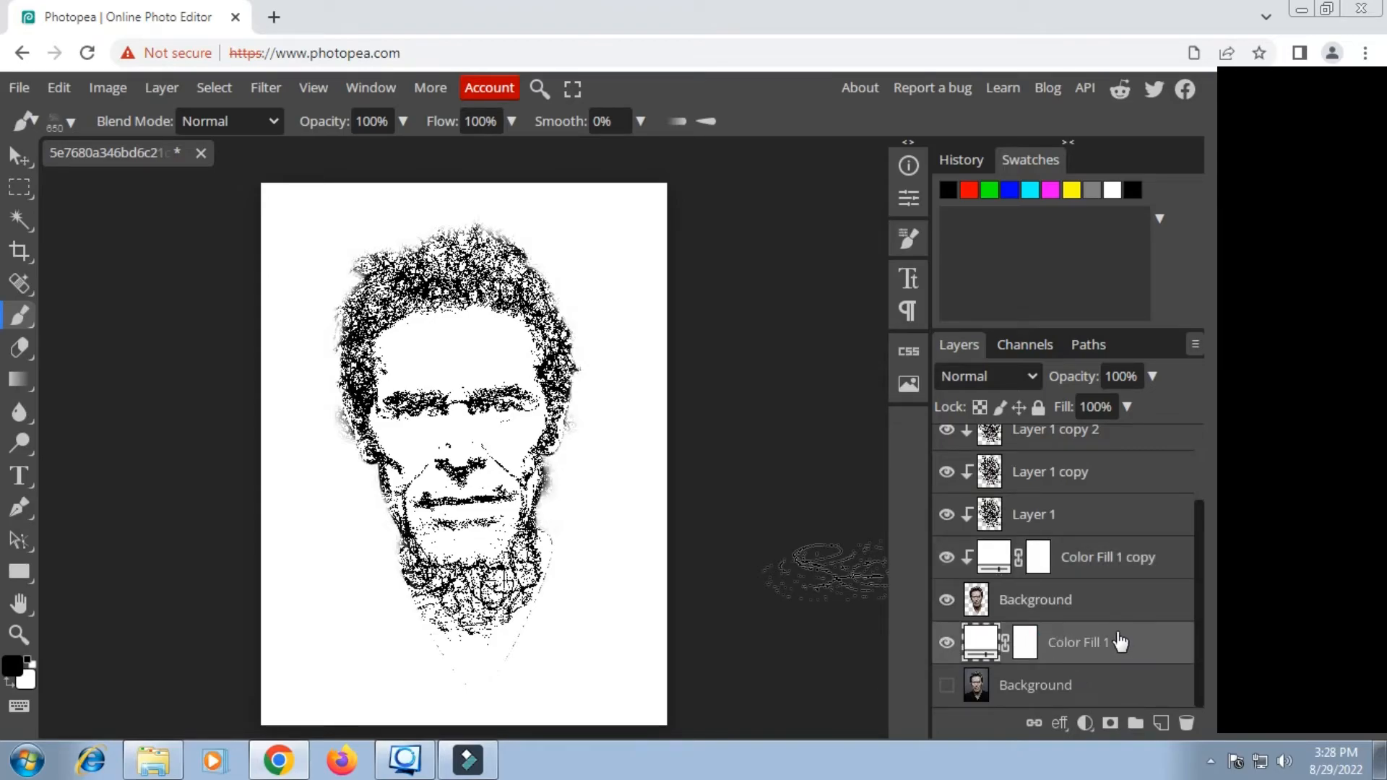
click(947, 643)
click(947, 643)
click(1163, 725)
Use a fully round scribble brush tip at 708 px and stamp loose loops on Layer 2 beyond both sides of the hair
right_click(466, 417)
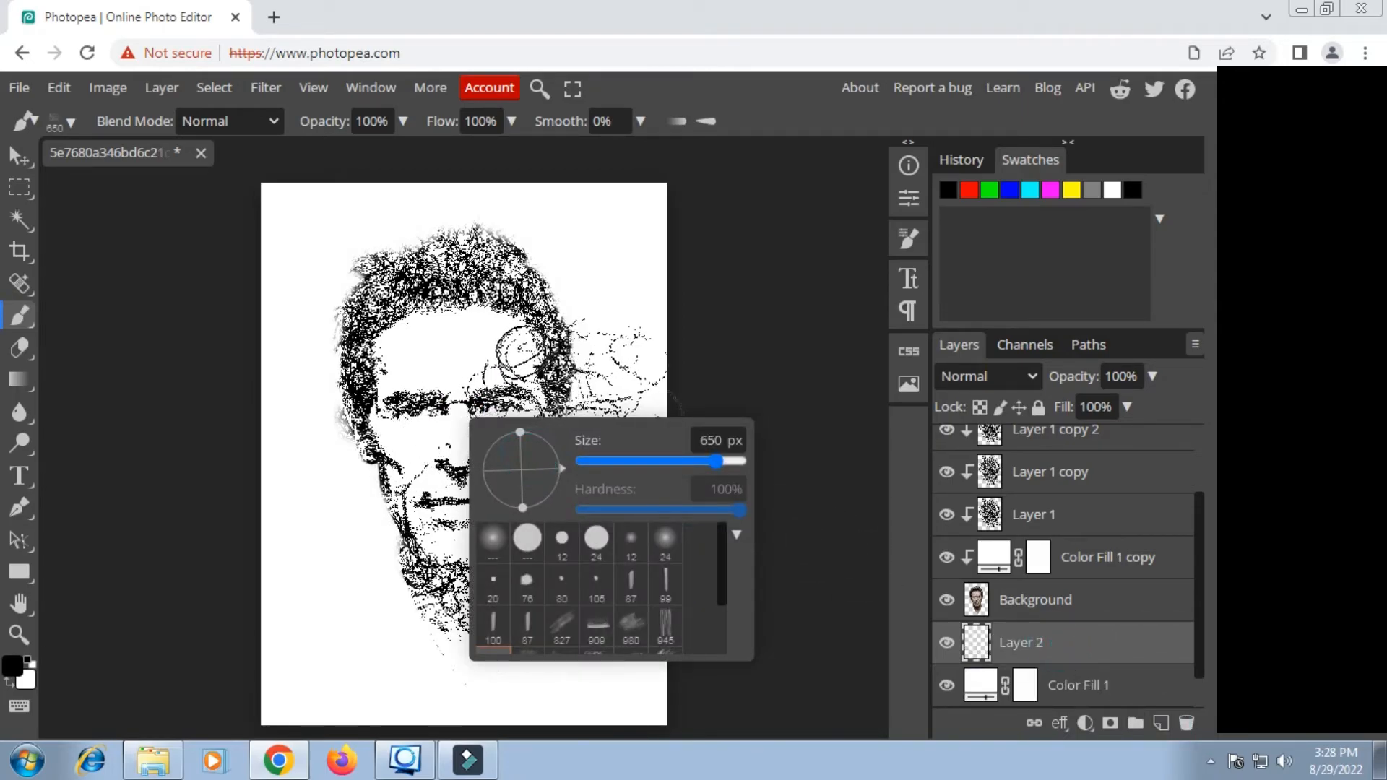
drag(717, 462, 721, 462)
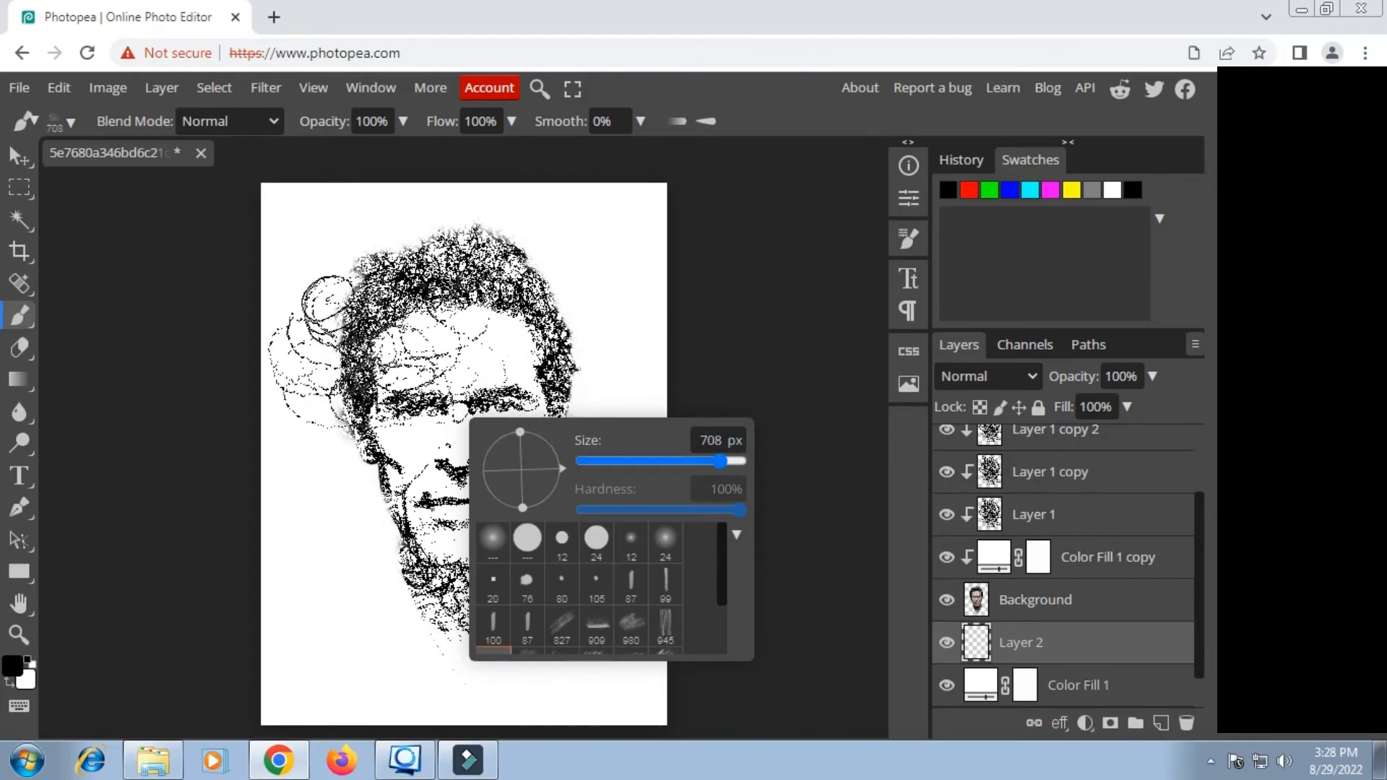
click(386, 347)
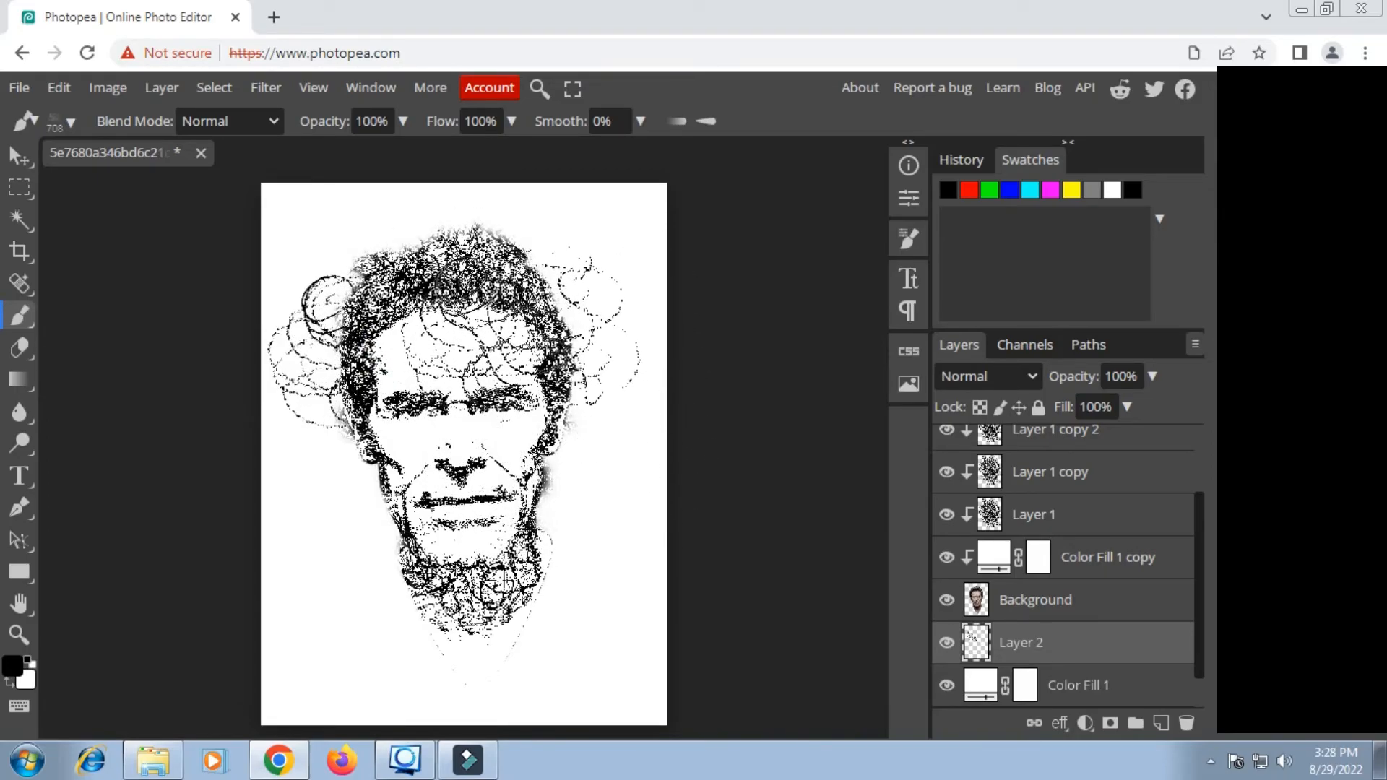
Rotate the round brush tip to point nearly straight down and stamp loose scribbles around the neck and above the hair
right_click(543, 492)
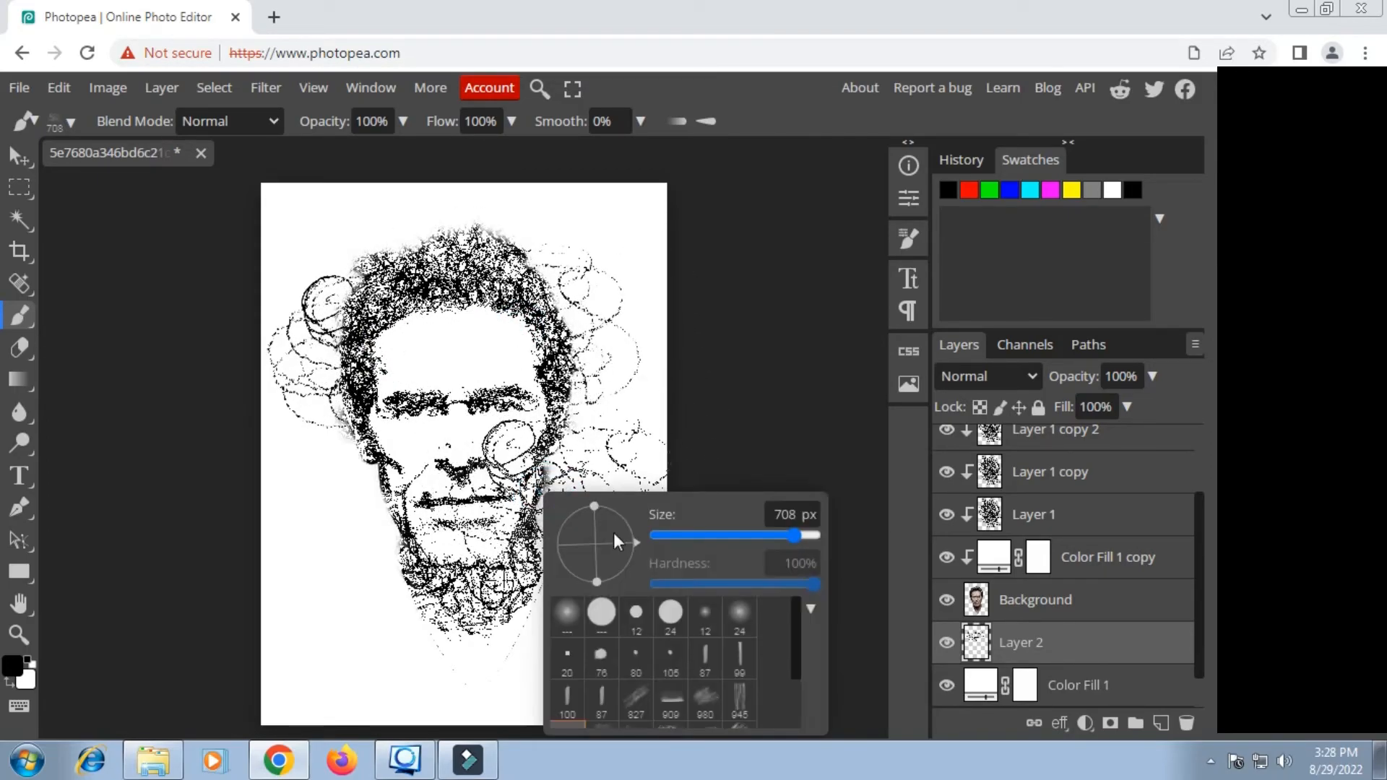
mouse_move(612, 533)
mouse_down()
mouse_move(626, 579)
mouse_move(604, 588)
mouse_up()
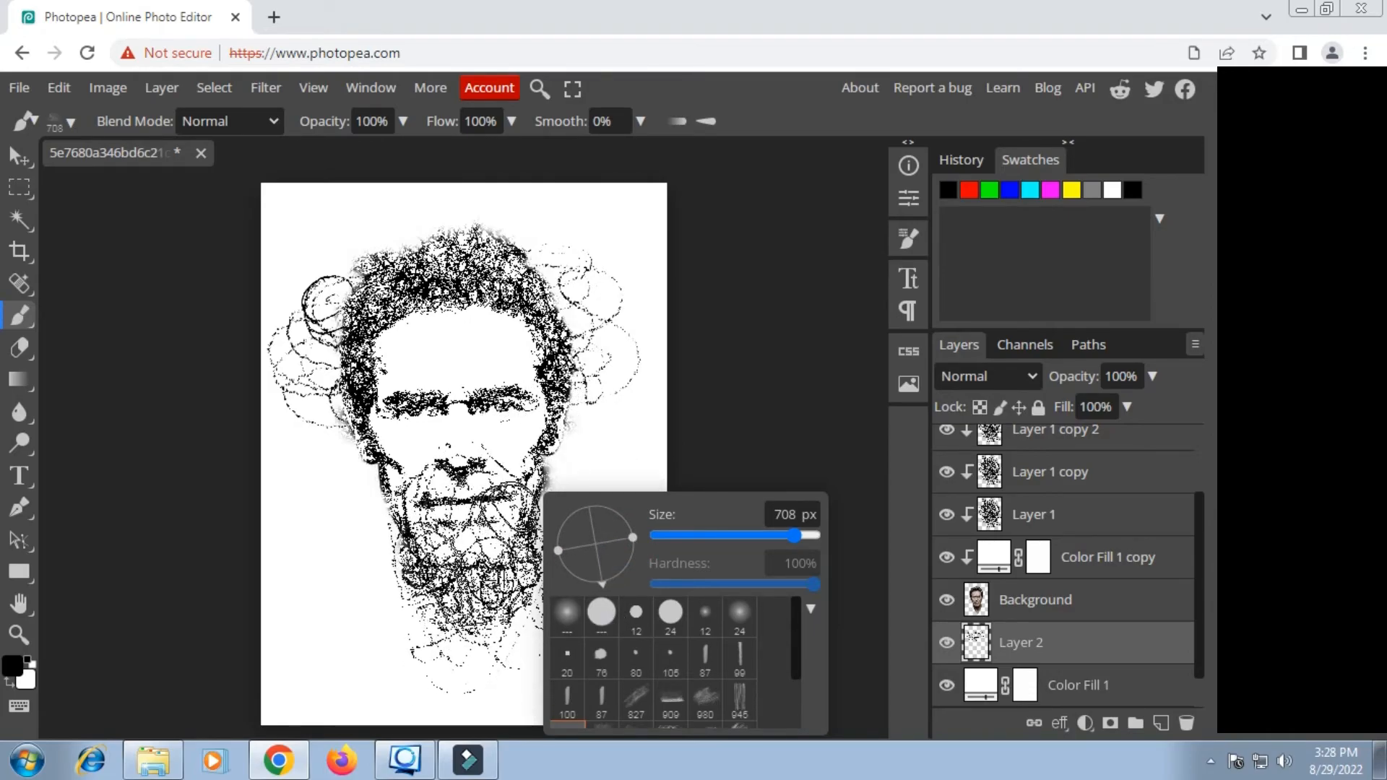
click(482, 581)
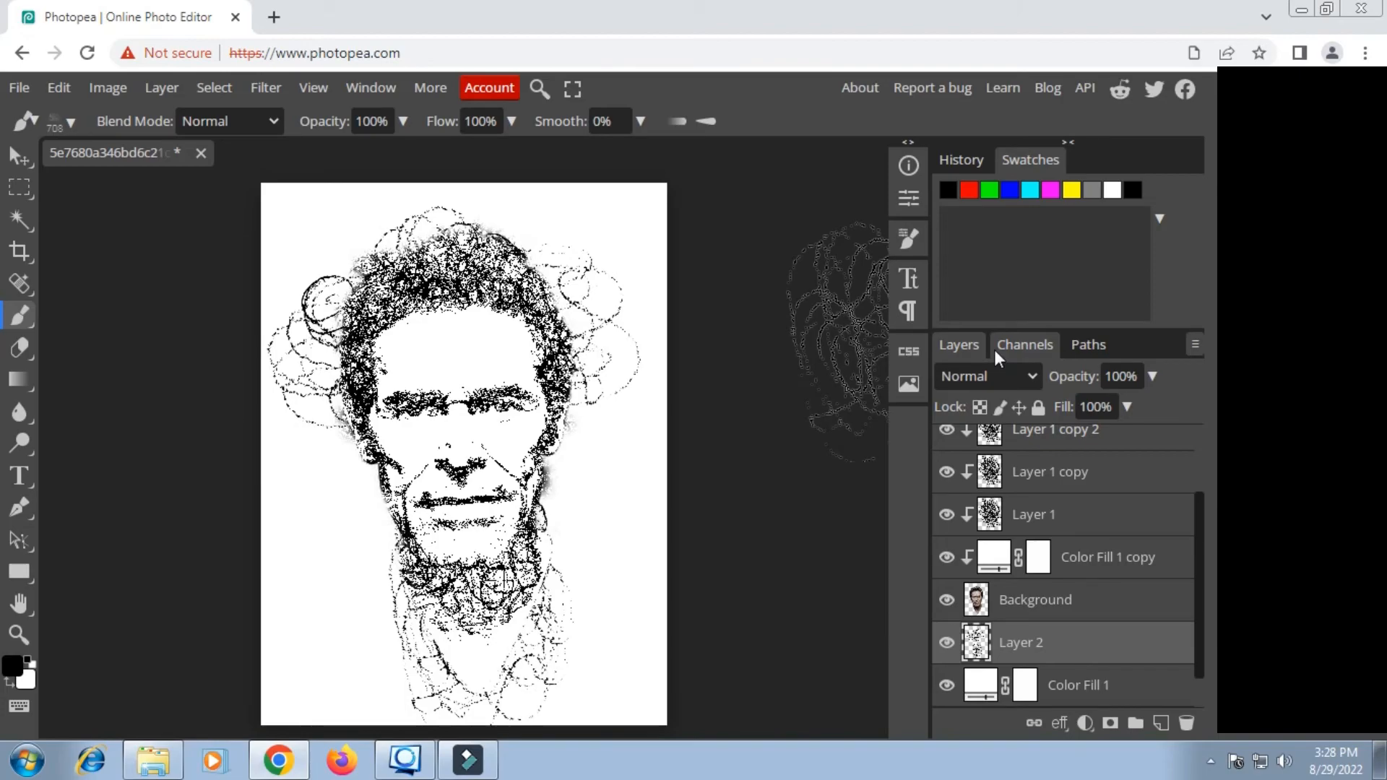
Export the finished artwork as a 1200 × 1602 px JPG at 100% quality
click(14, 87)
mouse_move(81, 388)
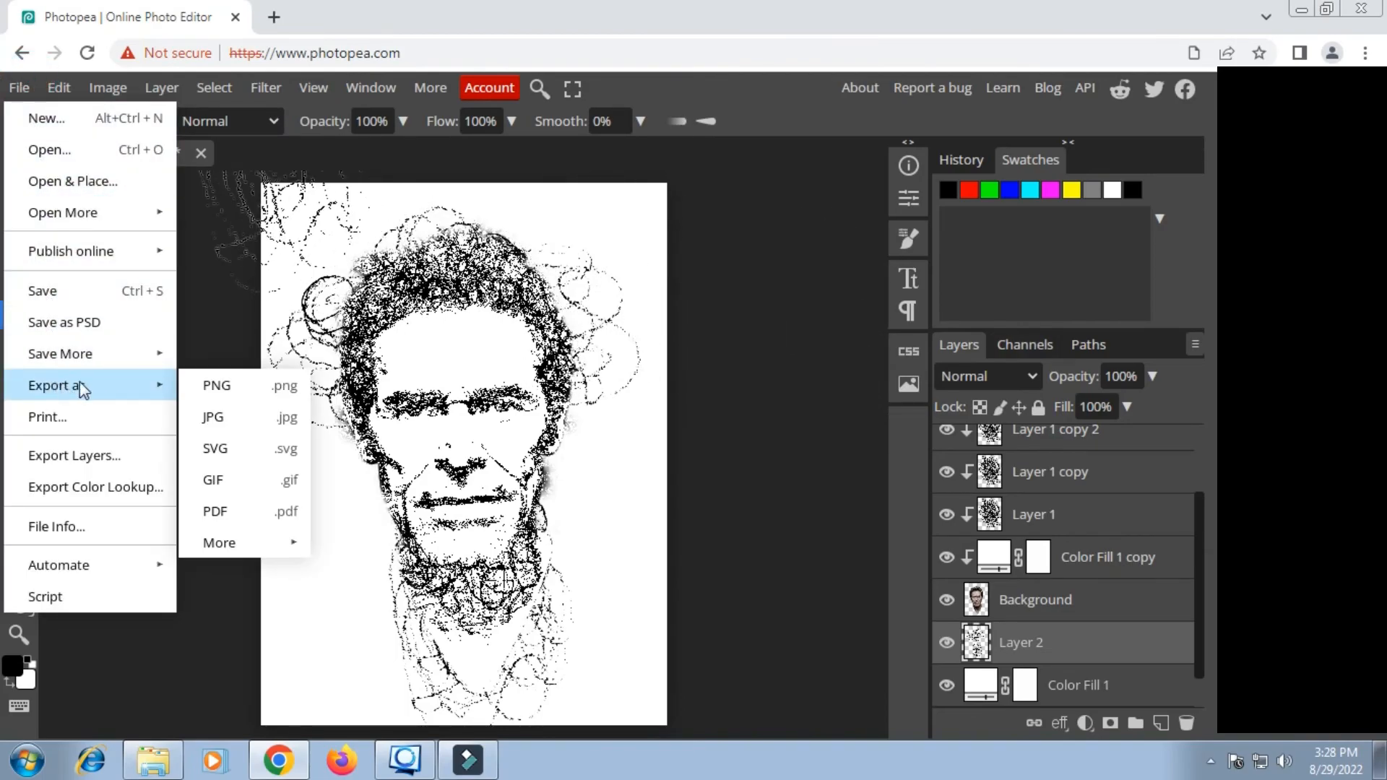
click(232, 416)
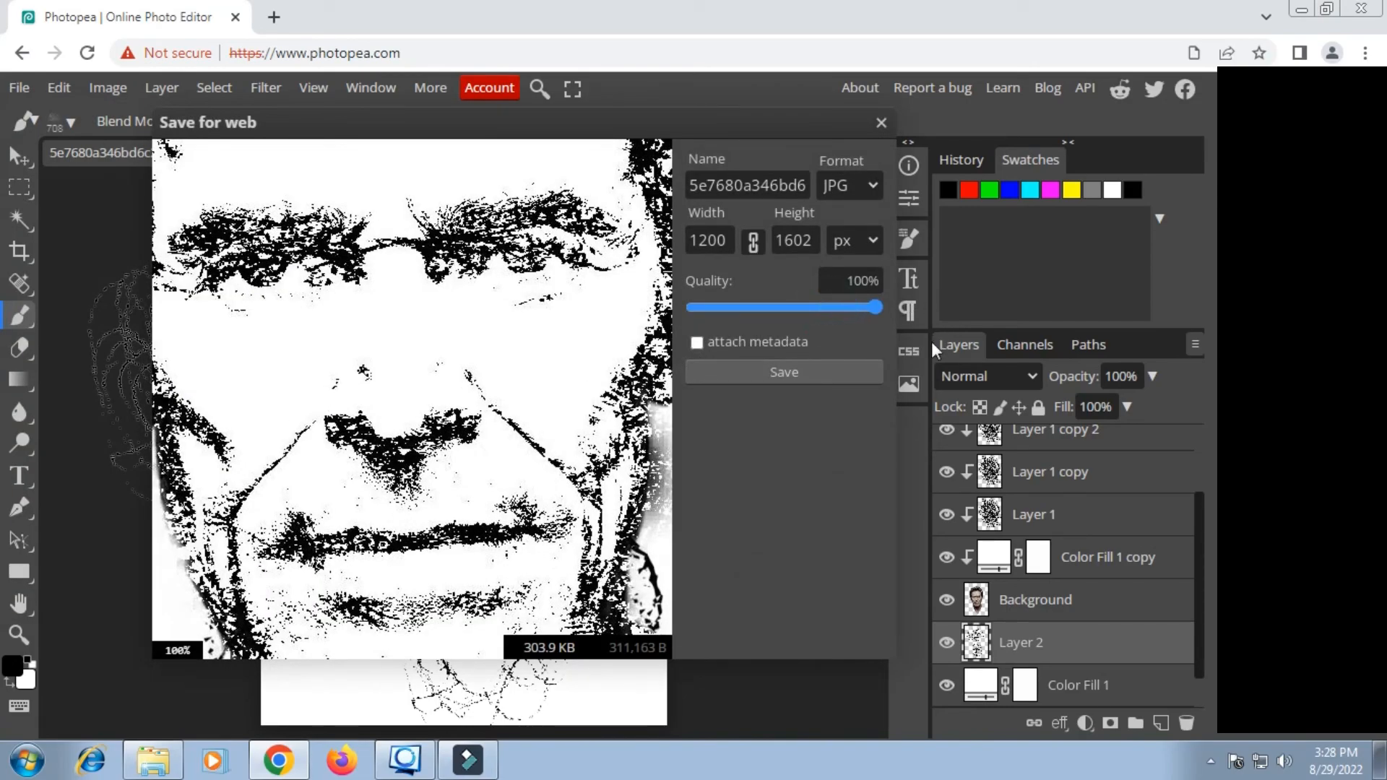
click(779, 371)
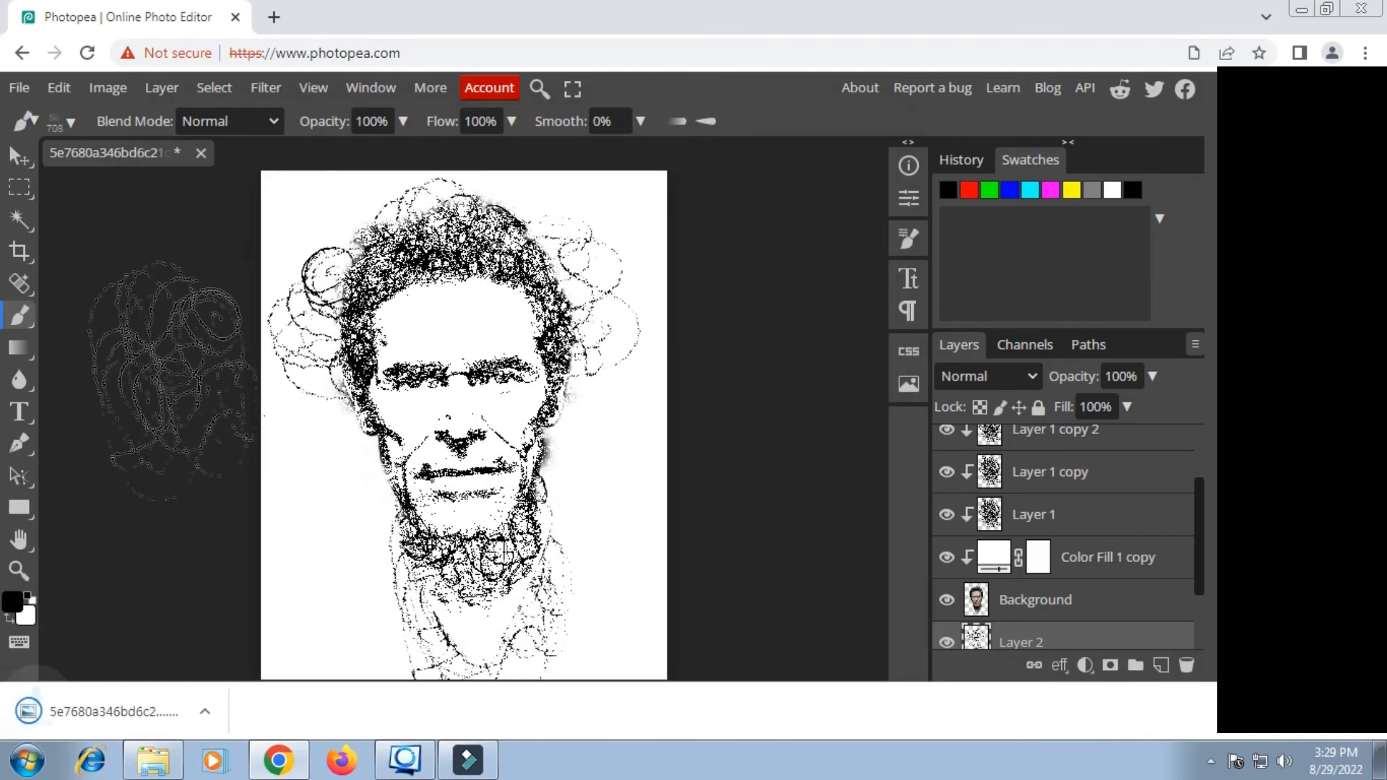
drag(173, 375, 764, 408)
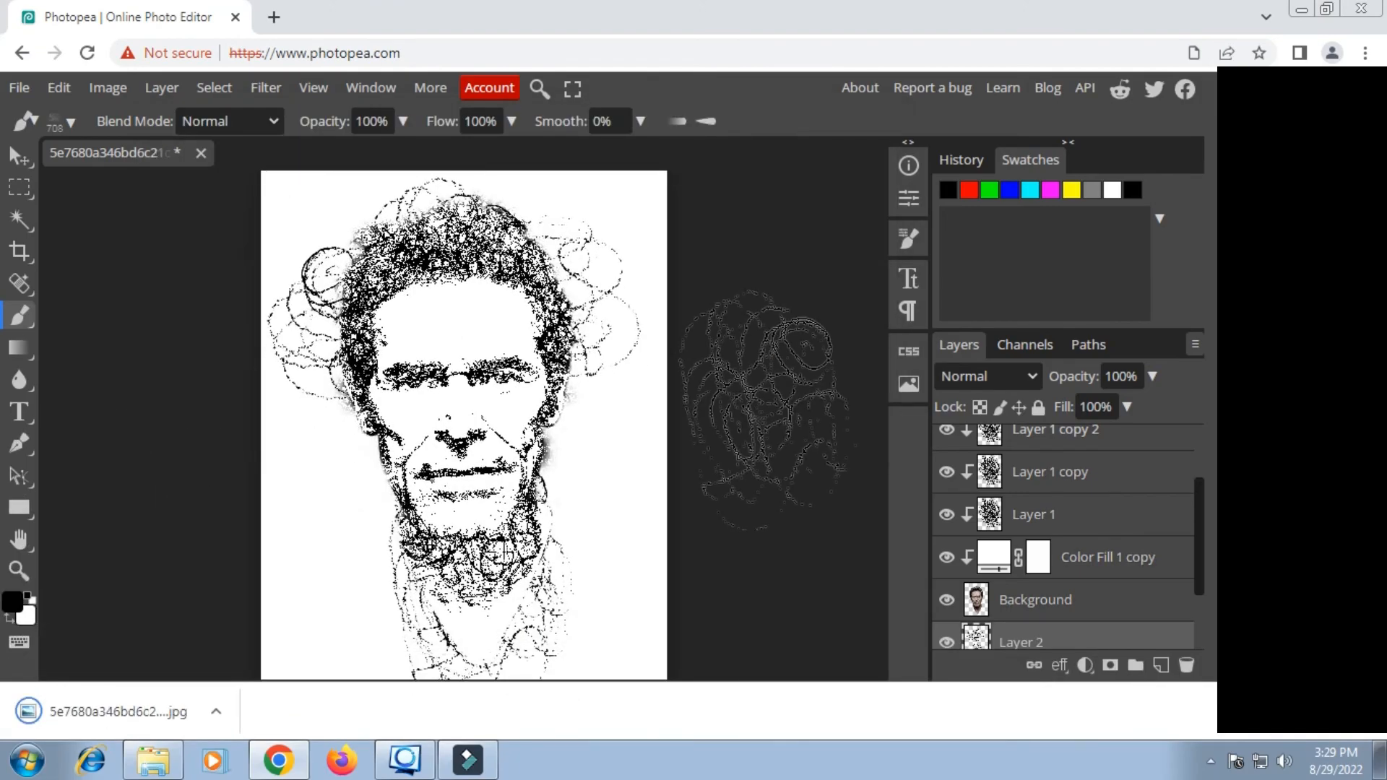